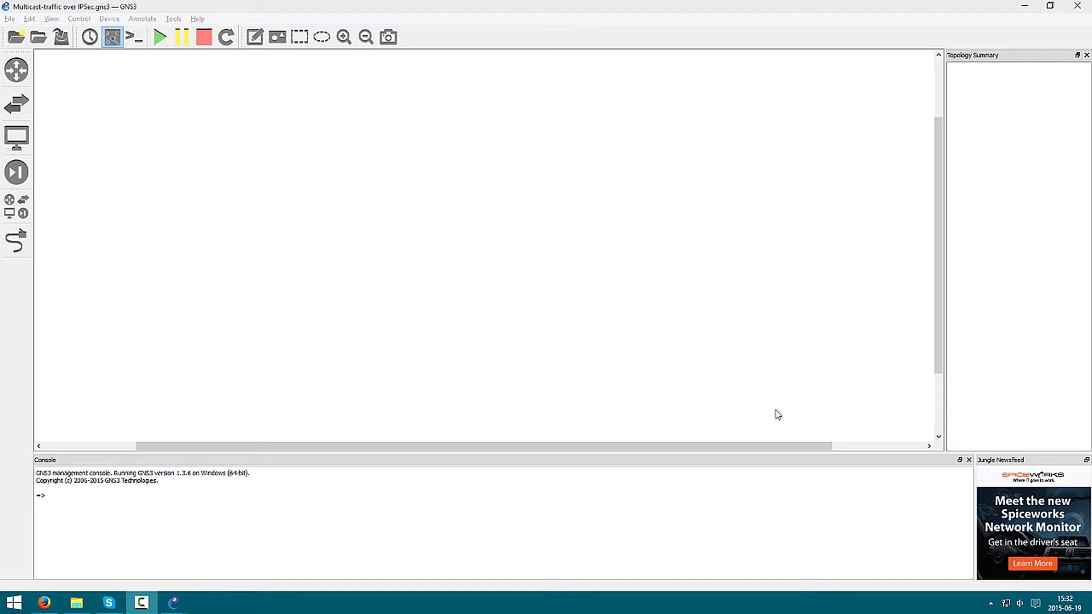
Step: Place two c3725 routers side by side in the workspace and one c3600 router above and between them
{"action": "left_click", "coordinate": [777, 413]}
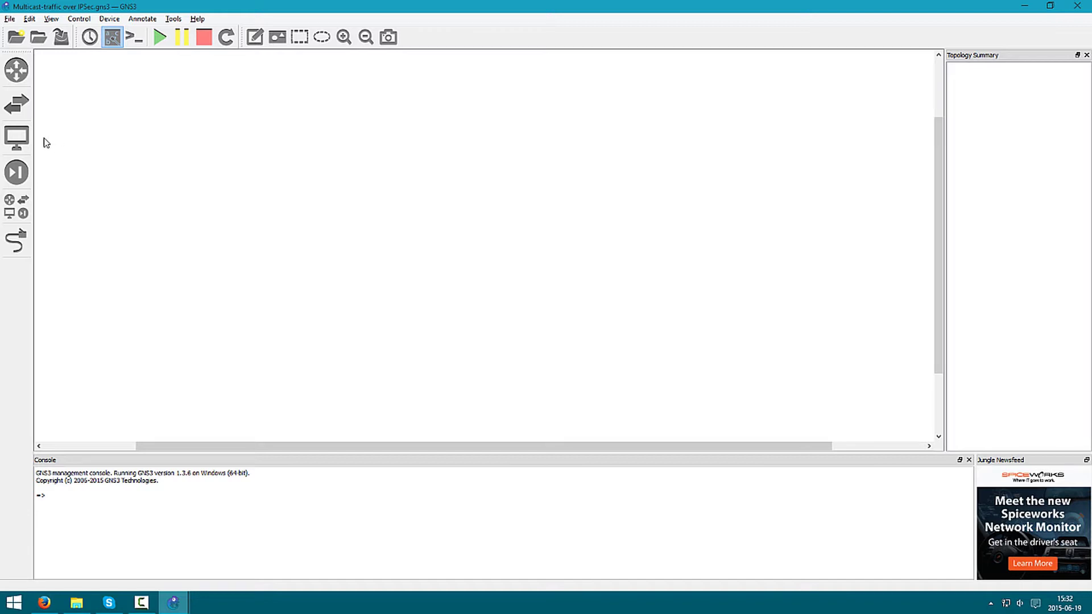
{"action": "left_click", "coordinate": [16, 69]}
{"action": "left_click_drag", "start_coordinate": [74, 92], "coordinate": [306, 269]}
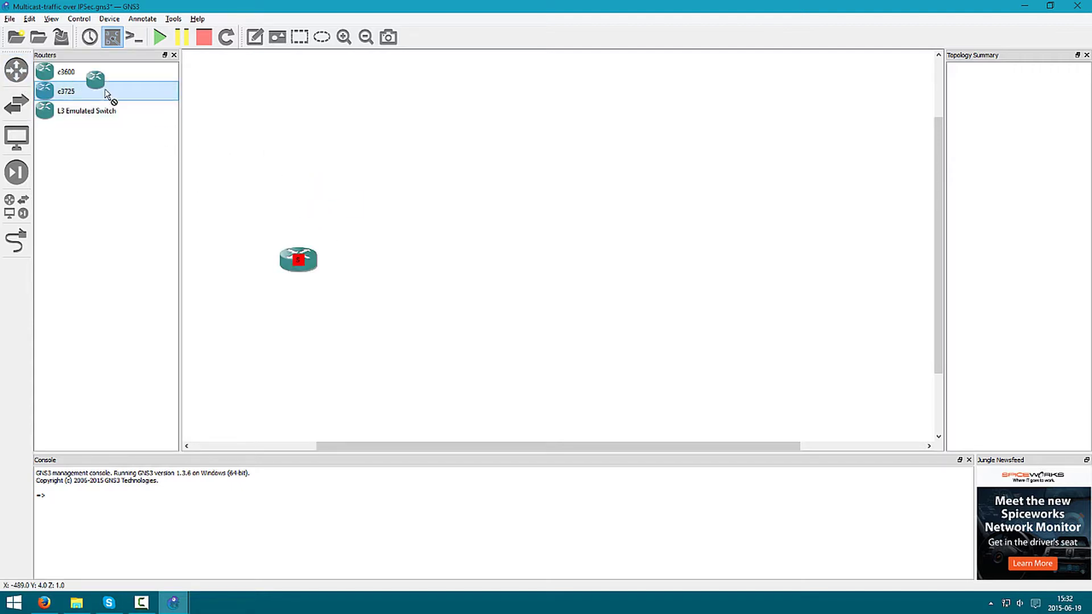
{"action": "left_click_drag", "start_coordinate": [97, 91], "coordinate": [407, 264]}
{"action": "left_click_drag", "start_coordinate": [201, 251], "coordinate": [512, 264]}
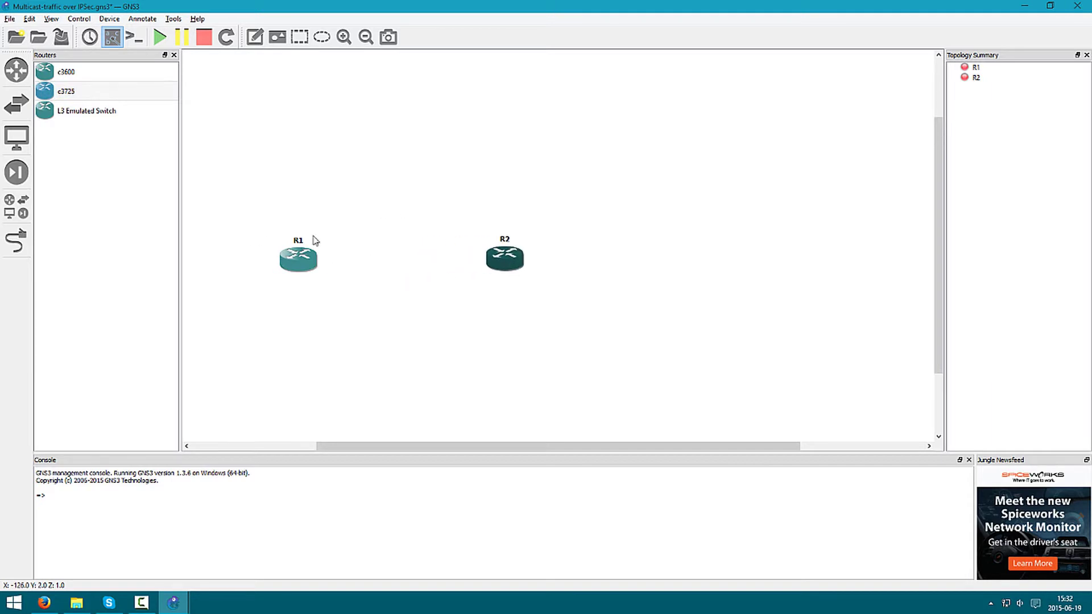
{"action": "left_click_drag", "start_coordinate": [85, 74], "coordinate": [405, 114]}
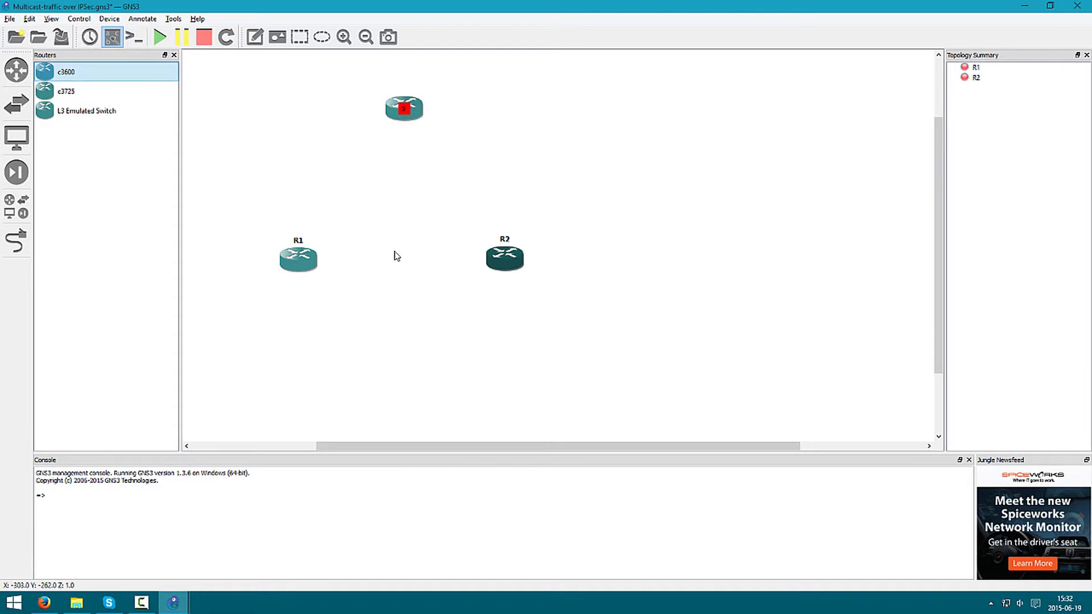
Step: Start all three routers and save the project
{"action": "left_click_drag", "start_coordinate": [592, 358], "coordinate": [183, 53]}
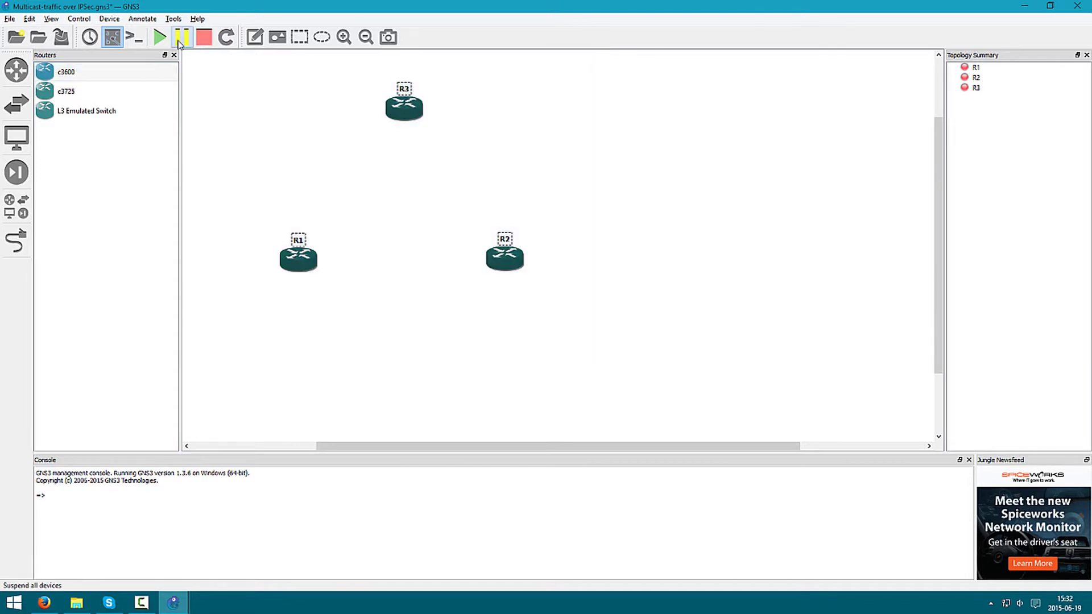
{"action": "left_click", "coordinate": [160, 37]}
{"action": "left_click", "coordinate": [173, 55]}
{"action": "left_click", "coordinate": [169, 205]}
{"action": "key", "text": "ctrl+s"}
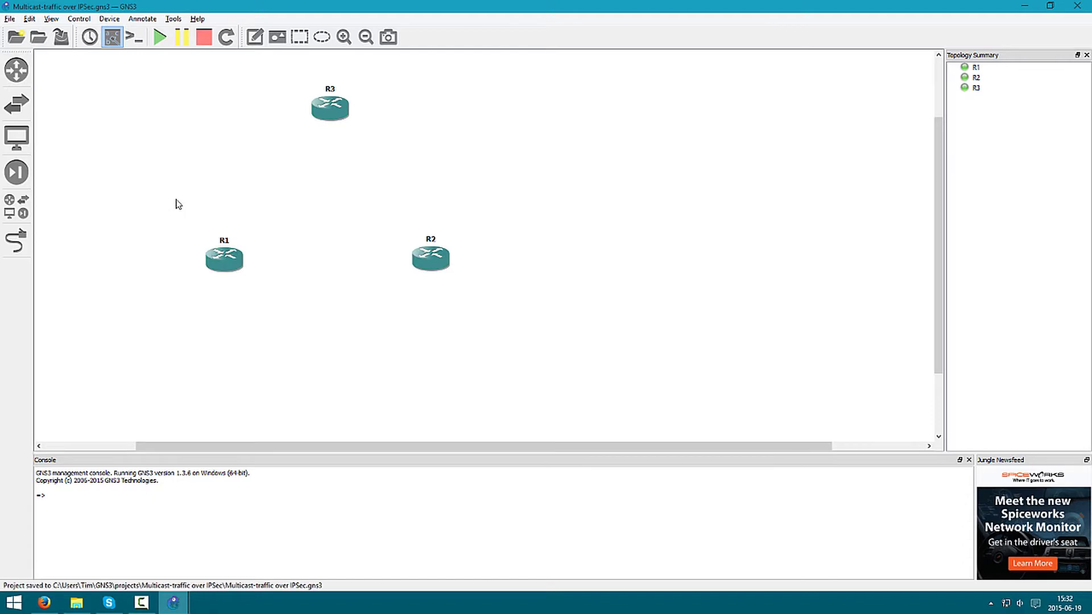
Step: Link R1's FastEthernet0/0 to R3's FastEthernet0/0
{"action": "left_click", "coordinate": [31, 110]}
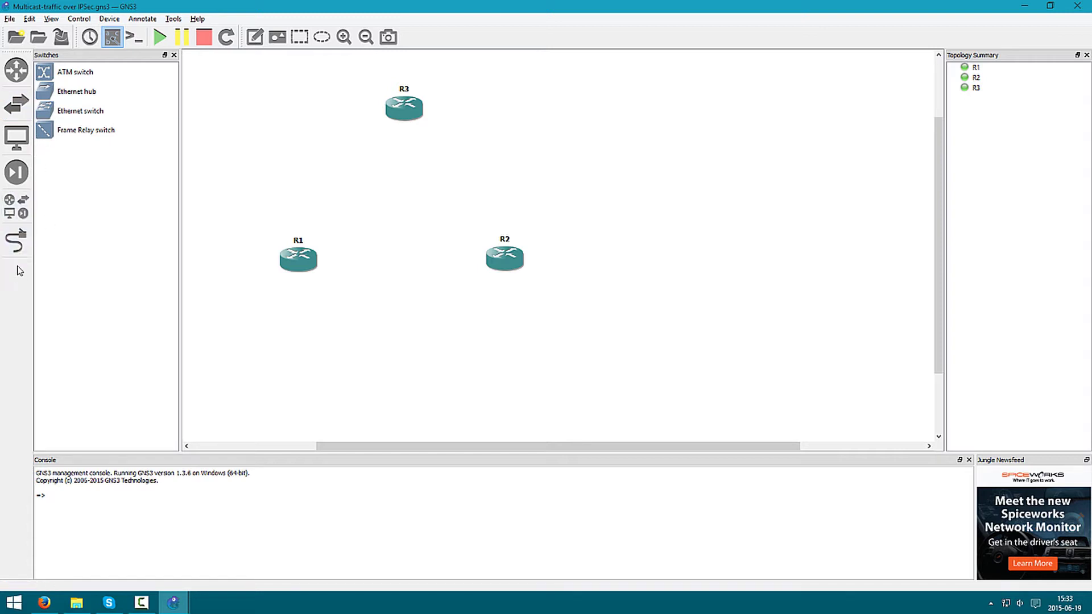
{"action": "left_click", "coordinate": [16, 242]}
{"action": "left_click", "coordinate": [298, 258]}
{"action": "left_click", "coordinate": [342, 282]}
{"action": "left_click", "coordinate": [400, 102]}
{"action": "left_click", "coordinate": [421, 108]}
Step: Link R2's FastEthernet0/0 to R3's FastEthernet0/1 and nudge R2 slightly towards R1
{"action": "left_click", "coordinate": [498, 259]}
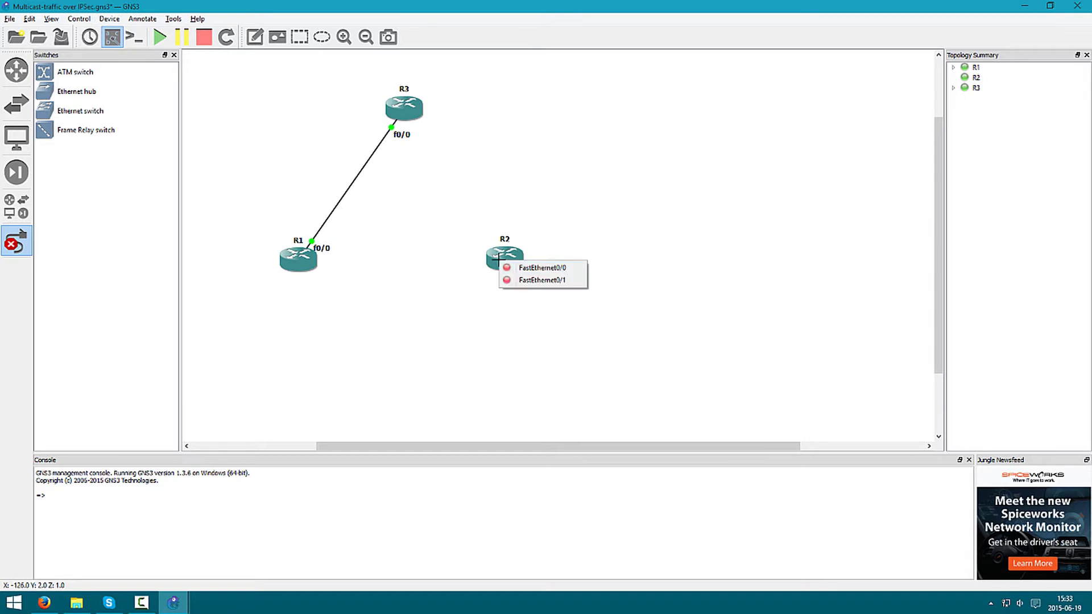
{"action": "left_click", "coordinate": [542, 268]}
{"action": "left_click", "coordinate": [414, 116]}
{"action": "key", "text": "Escape"}
{"action": "left_click", "coordinate": [415, 121]}
{"action": "key", "text": "Escape"}
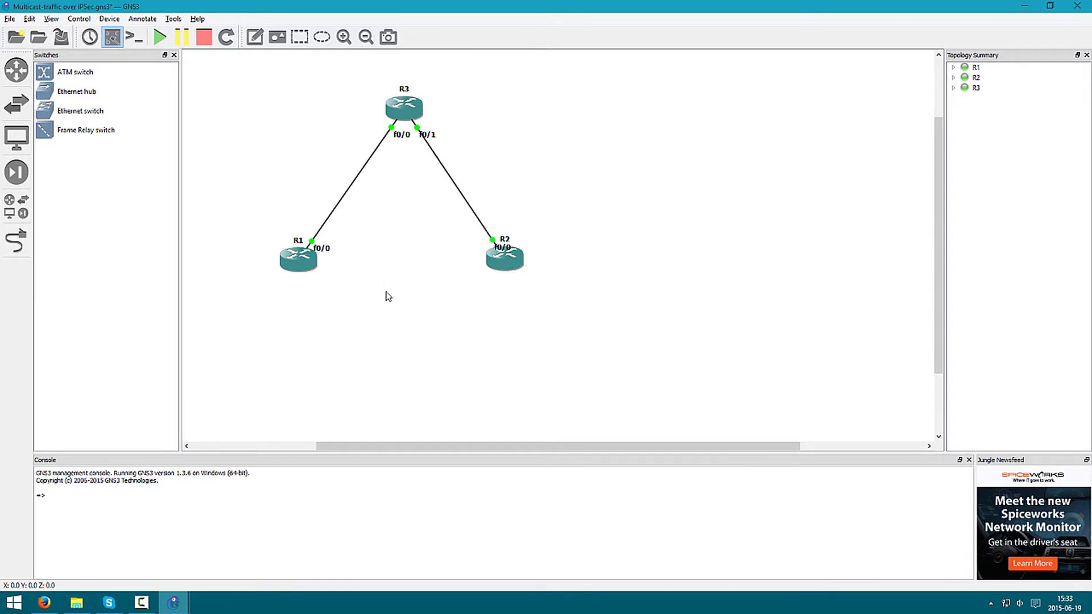
{"action": "left_click_drag", "start_coordinate": [493, 256], "coordinate": [486, 253]}
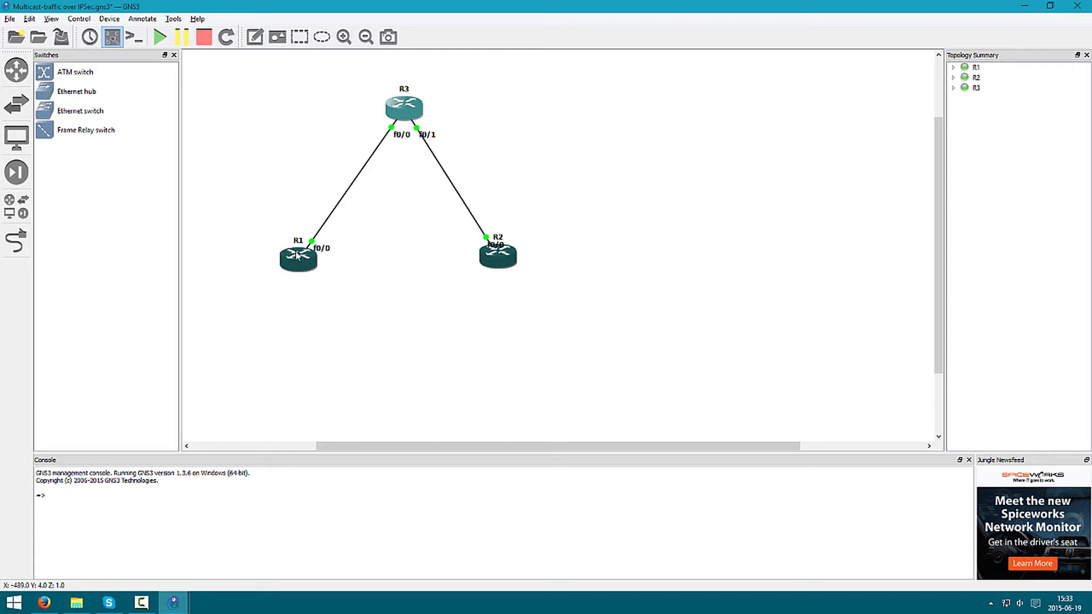
{"action": "left_click", "coordinate": [174, 55]}
Step: Open R1's console and bring up its command prompt
{"action": "left_click", "coordinate": [221, 244]}
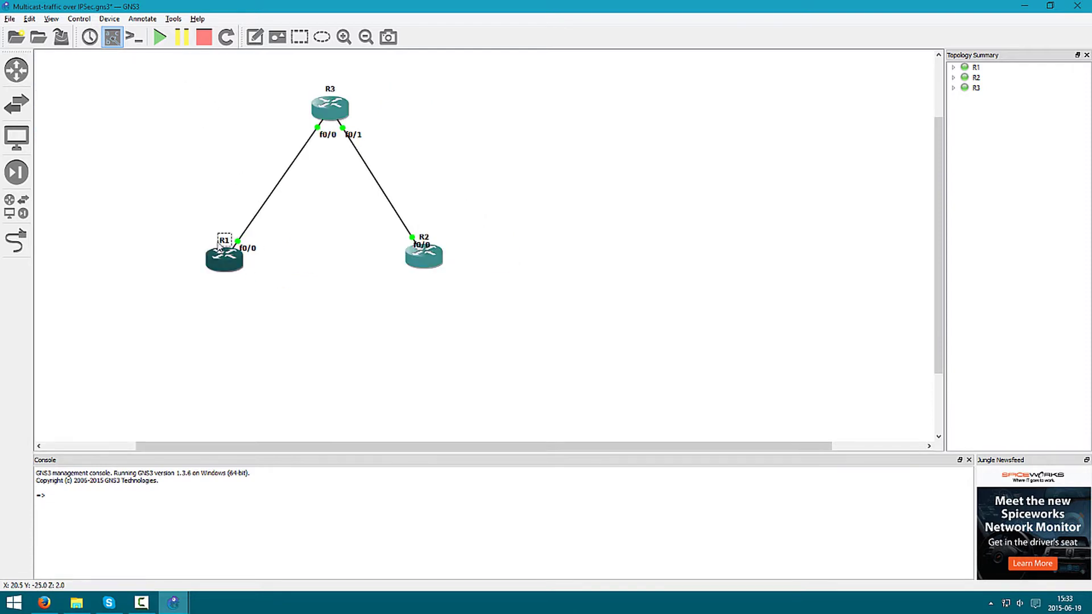
{"action": "double_click", "coordinate": [221, 250]}
{"action": "left_click_drag", "start_coordinate": [296, 135], "coordinate": [311, 157]}
{"action": "key", "text": "Return"}
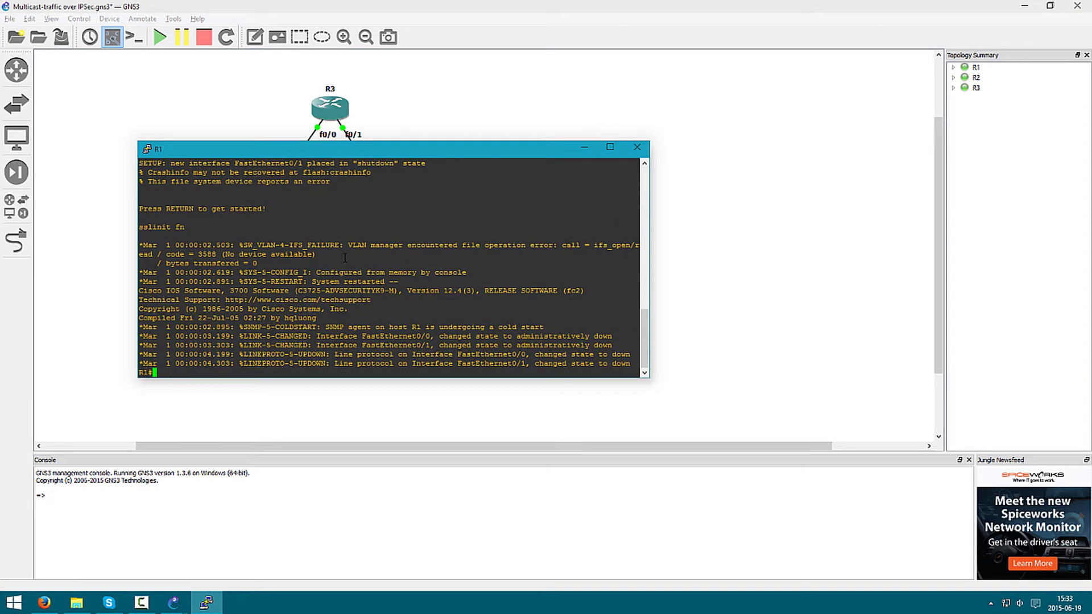
{"action": "key", "text": "Return"}
{"action": "key", "text": "Return"}
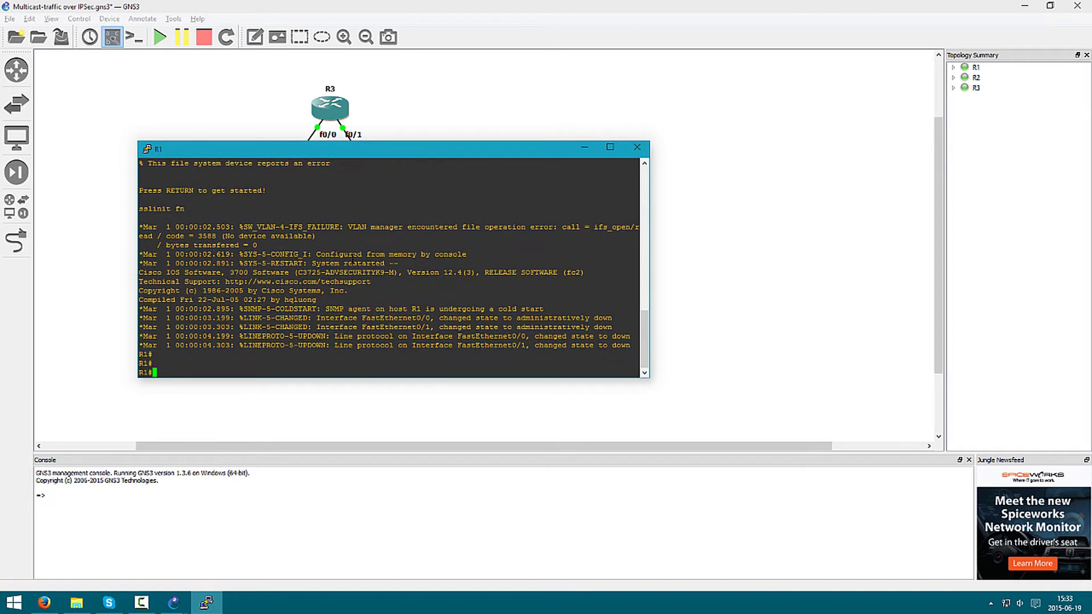
Step: Enter global configuration mode on R1 and move its console clear of the topology
{"action": "type", "text": "ena"}
{"action": "key", "text": "Return"}
{"action": "type", "text": "conf t"}
{"action": "key", "text": "Return"}
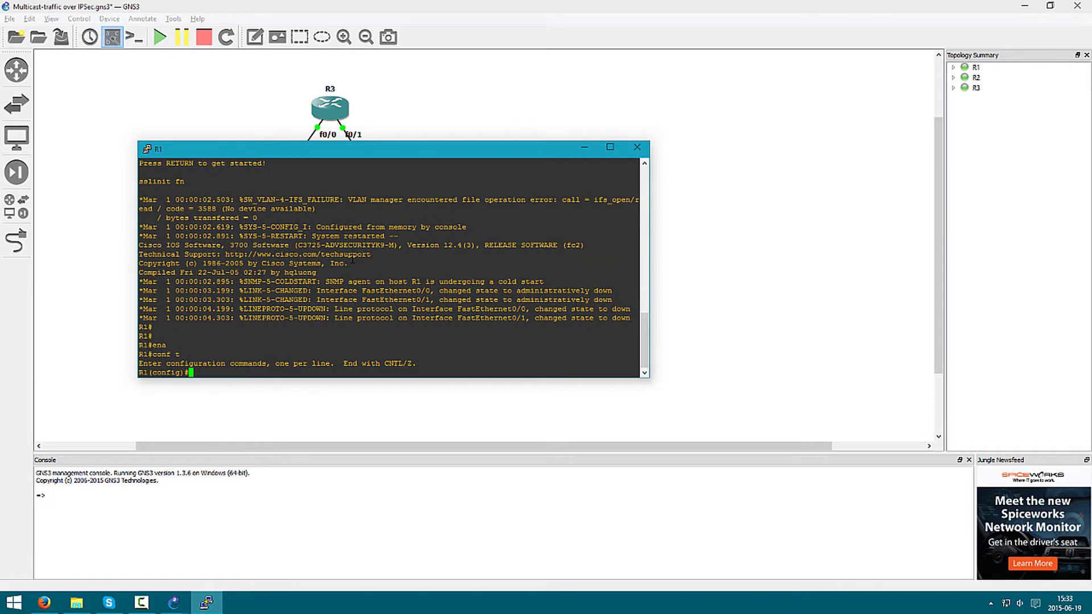
{"action": "left_click_drag", "start_coordinate": [460, 143], "coordinate": [541, 329]}
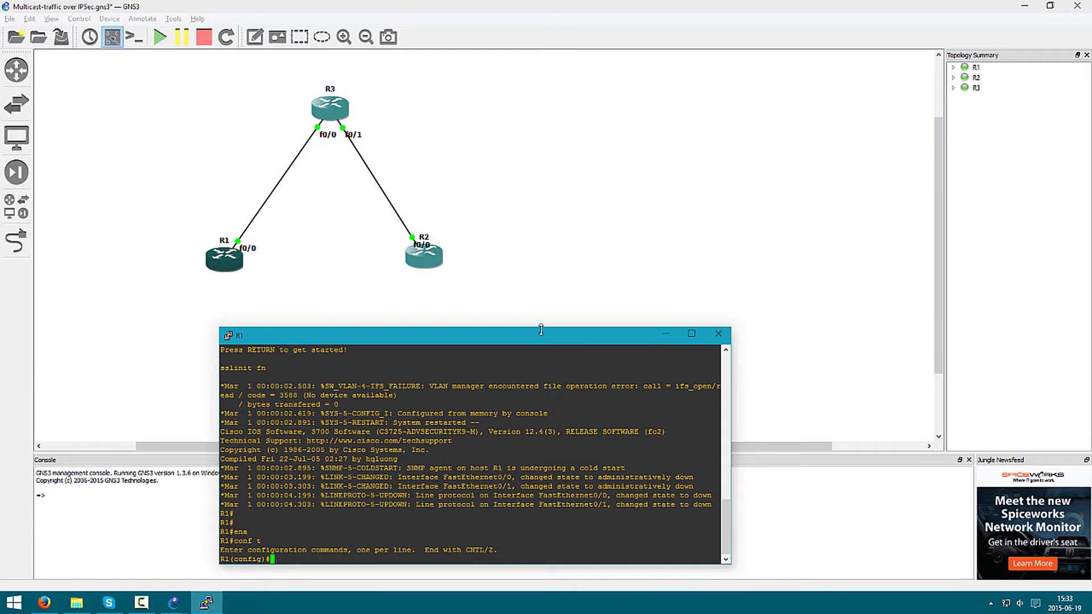
Step: List the available crypto subcommands on R1, leaving the command line empty
{"action": "type", "text": "crypto ?"}
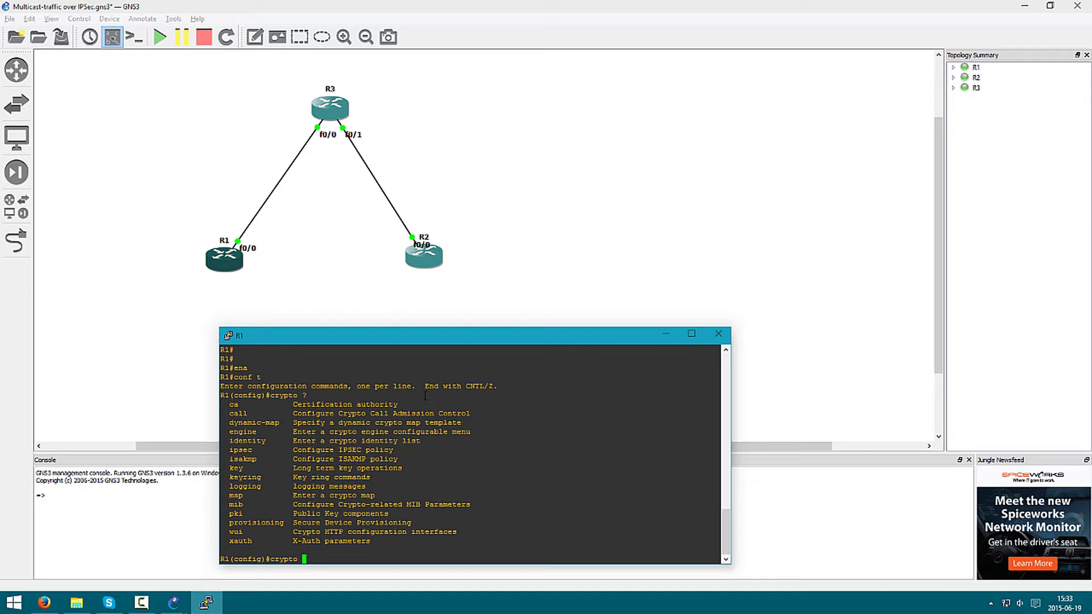
{"action": "key", "text": "BackSpace"}
{"action": "key", "text": "BackSpace"}
{"action": "key", "text": "BackSpace"}
{"action": "key", "text": "BackSpace"}
{"action": "key", "text": "BackSpace"}
{"action": "key", "text": "BackSpace"}
{"action": "key", "text": "BackSpace"}
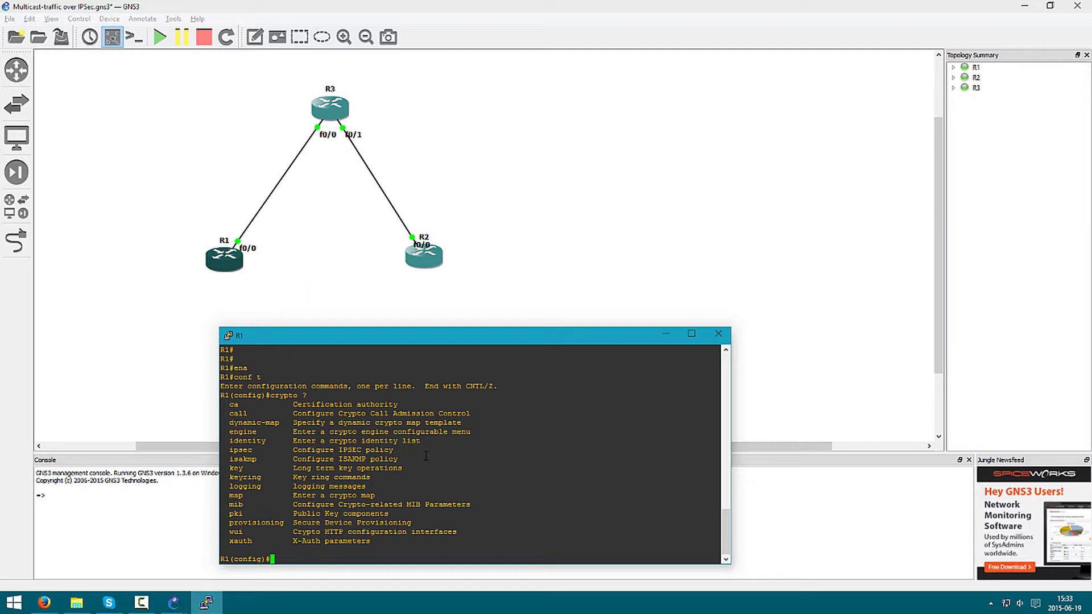
Step: Review the beginning of R1's running configuration from configuration mode
{"action": "type", "text": "do sh run"}
{"action": "key", "text": "Return"}
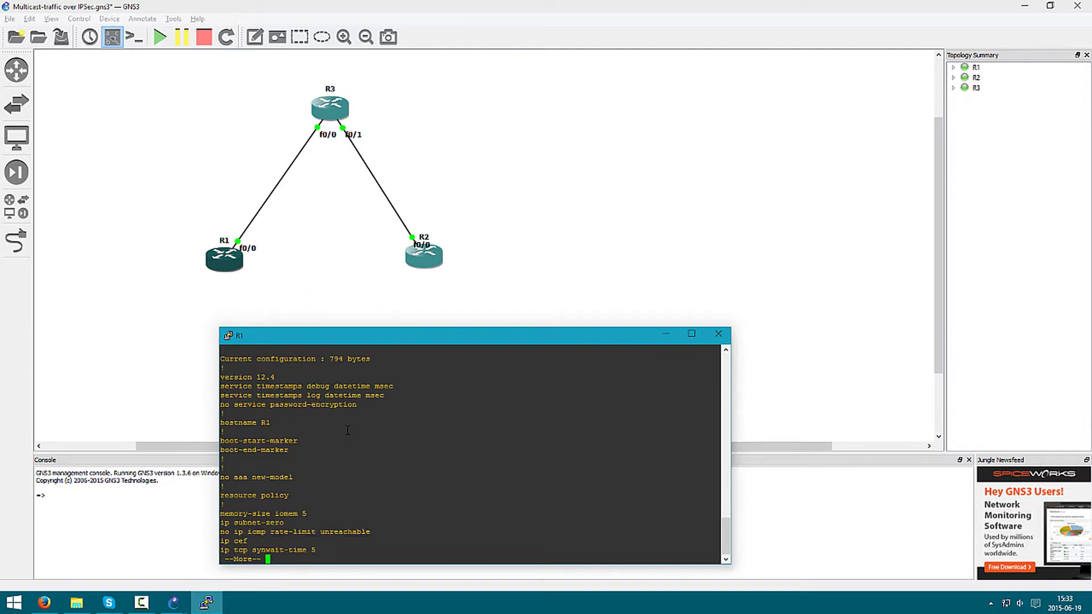
{"action": "scroll", "coordinate": [342, 421], "scroll_direction": "up", "scroll_amount": 4}
{"action": "scroll", "coordinate": [336, 401], "scroll_direction": "down", "scroll_amount": 4}
{"action": "key", "text": "q"}
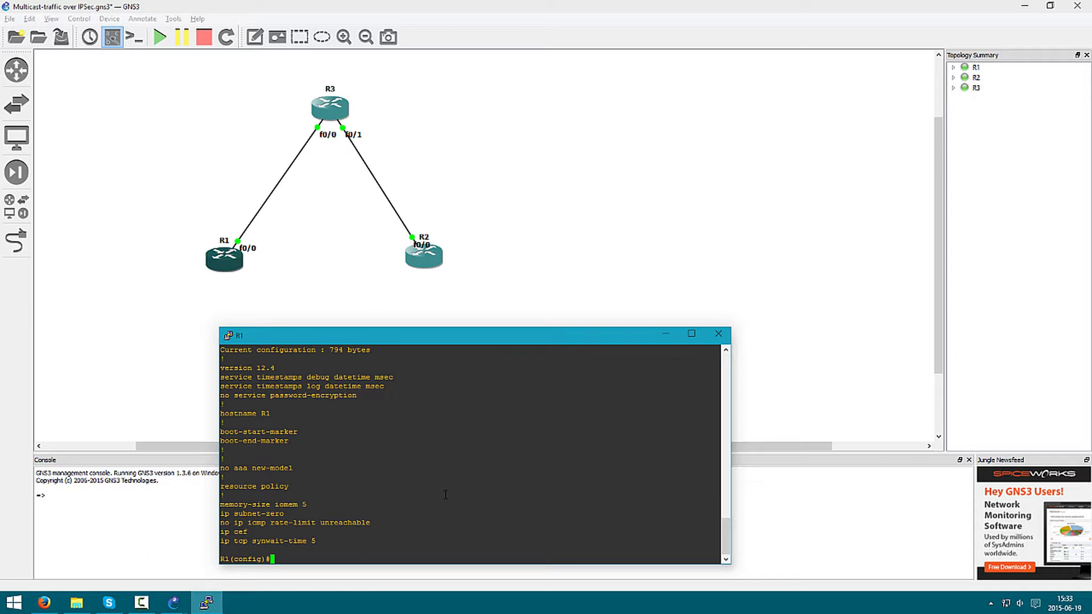
Step: Return to the topology and add a note reading .241 beneath R3's f0/0 label
{"action": "left_click_drag", "start_coordinate": [407, 335], "coordinate": [194, 287]}
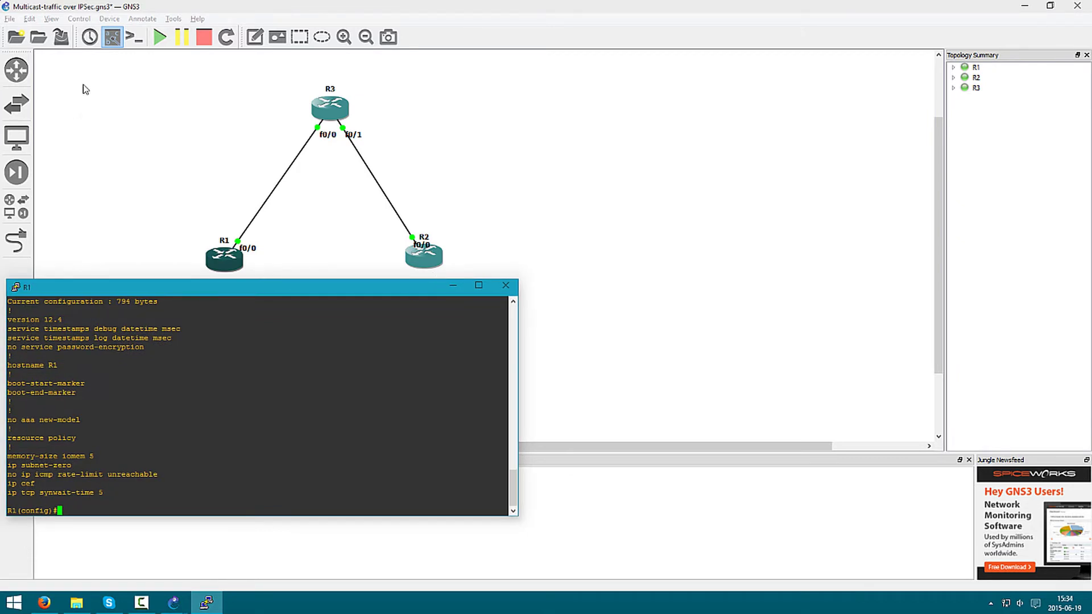
{"action": "left_click", "coordinate": [250, 540]}
{"action": "key", "text": "alt+Tab"}
{"action": "left_click", "coordinate": [68, 139]}
{"action": "left_click", "coordinate": [255, 37]}
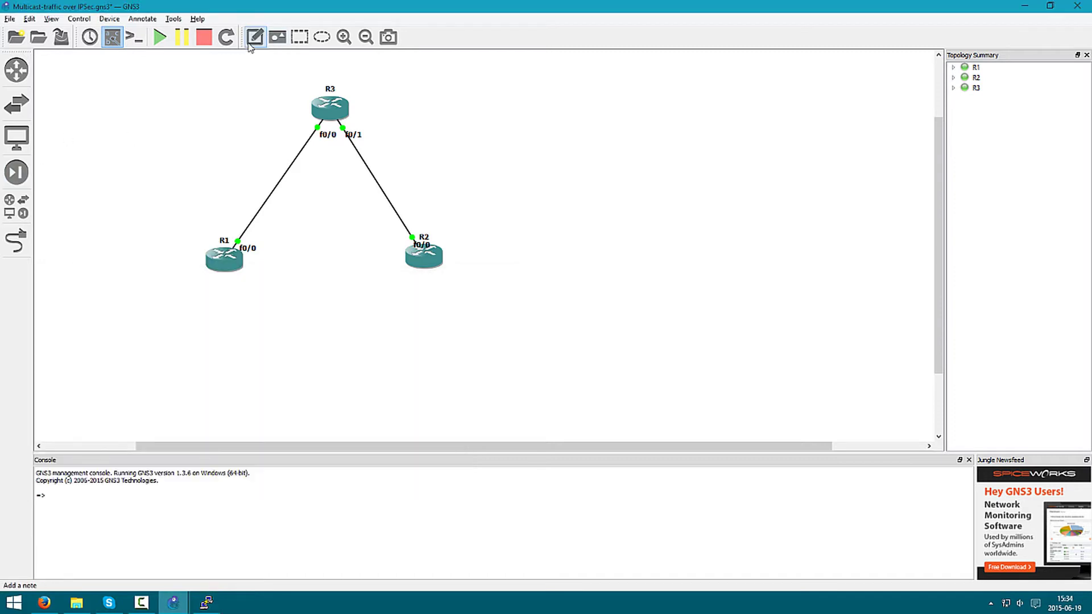
{"action": "left_click", "coordinate": [331, 144]}
{"action": "type", "text": ".241"}
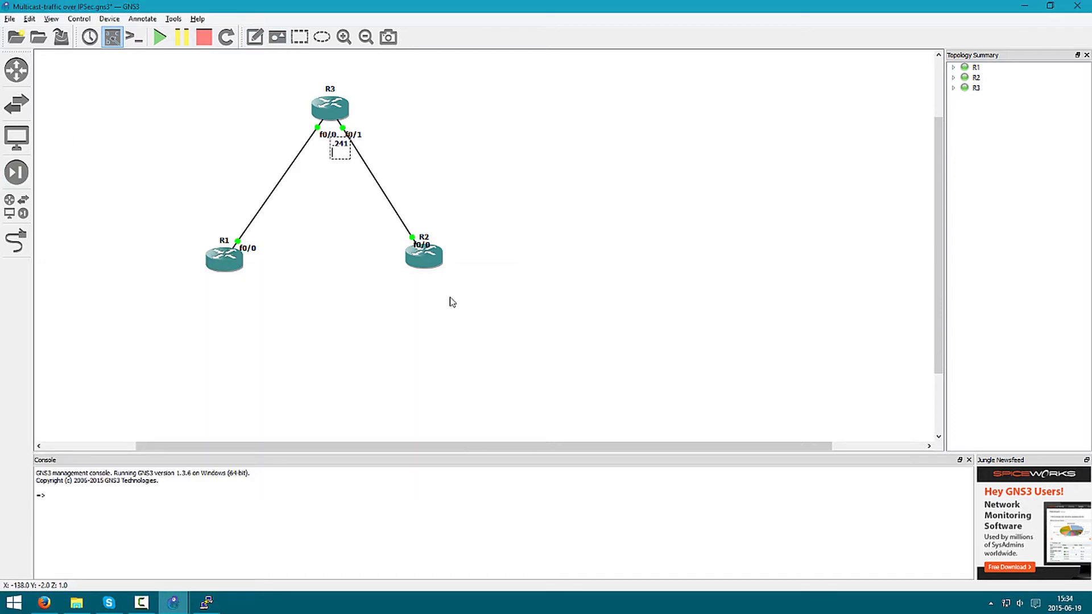
{"action": "left_click", "coordinate": [315, 172]}
{"action": "left_click_drag", "start_coordinate": [339, 143], "coordinate": [334, 142]}
Step: Add a note reading 195.201.8.242 beside R1's f0/0 interface
{"action": "left_click", "coordinate": [255, 37]}
{"action": "left_click", "coordinate": [250, 255]}
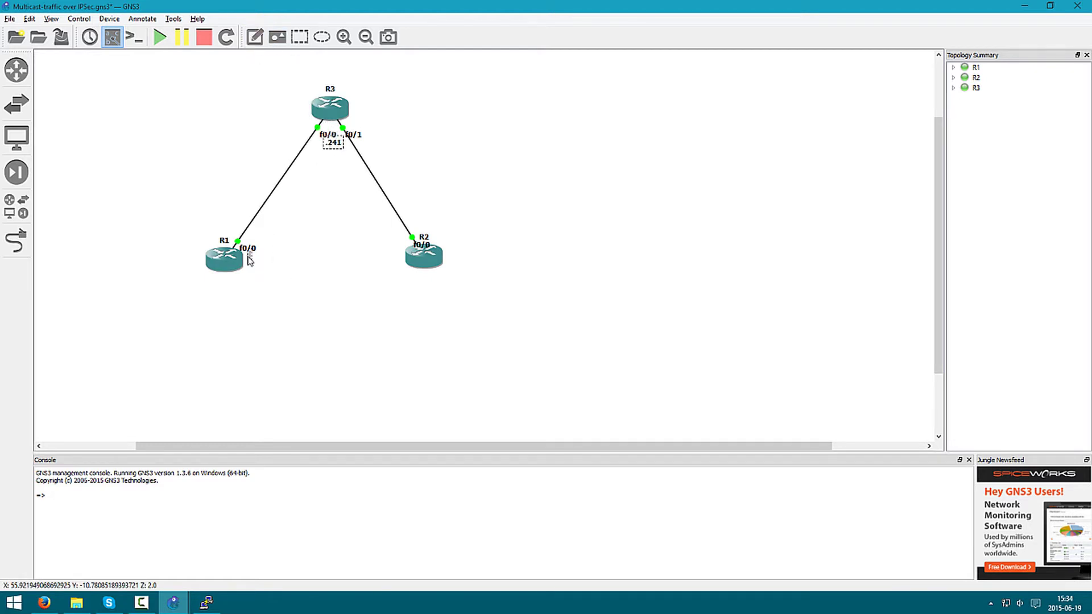
{"action": "type", "text": "195.201.8.242"}
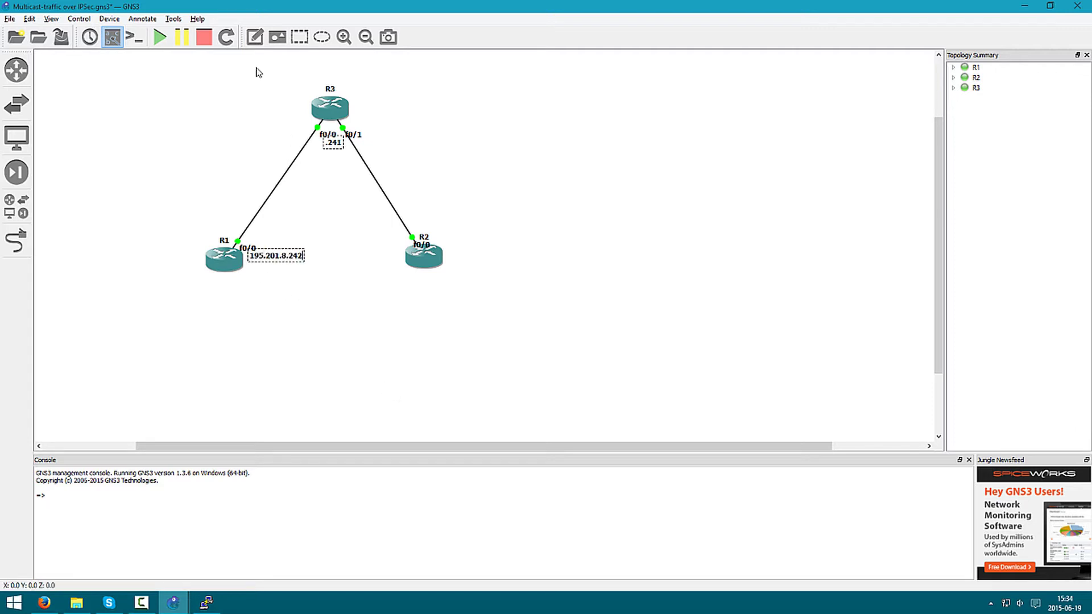
{"action": "left_click", "coordinate": [161, 53]}
Step: Add a note reading 195.201.9.242 next to R2
{"action": "left_click", "coordinate": [254, 37]}
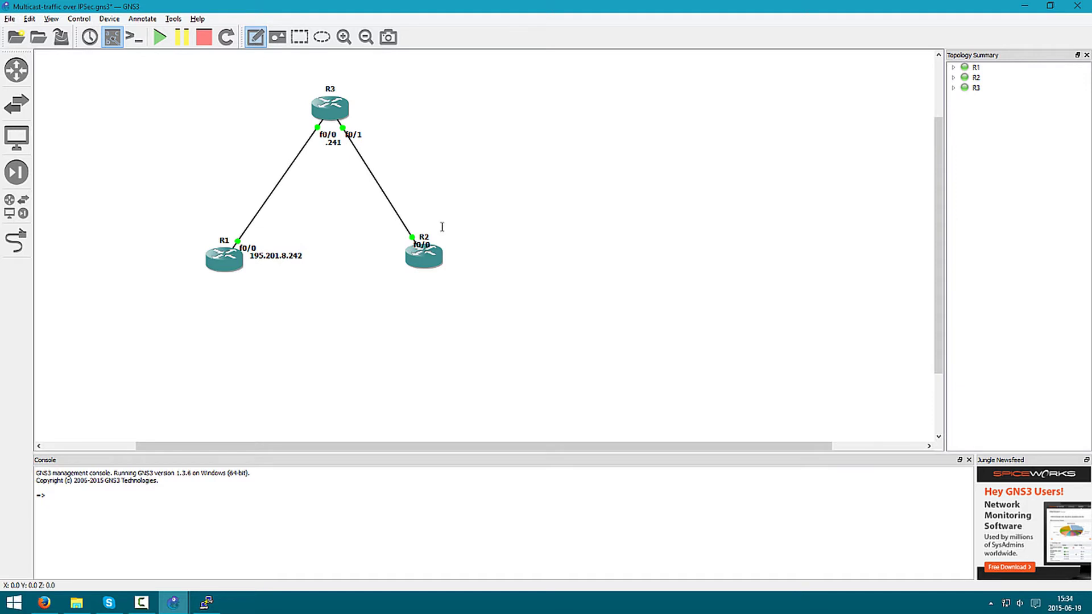
{"action": "left_click", "coordinate": [441, 242]}
{"action": "type", "text": "195.201.9.242"}
{"action": "key", "text": "Return"}
{"action": "left_click", "coordinate": [575, 314]}
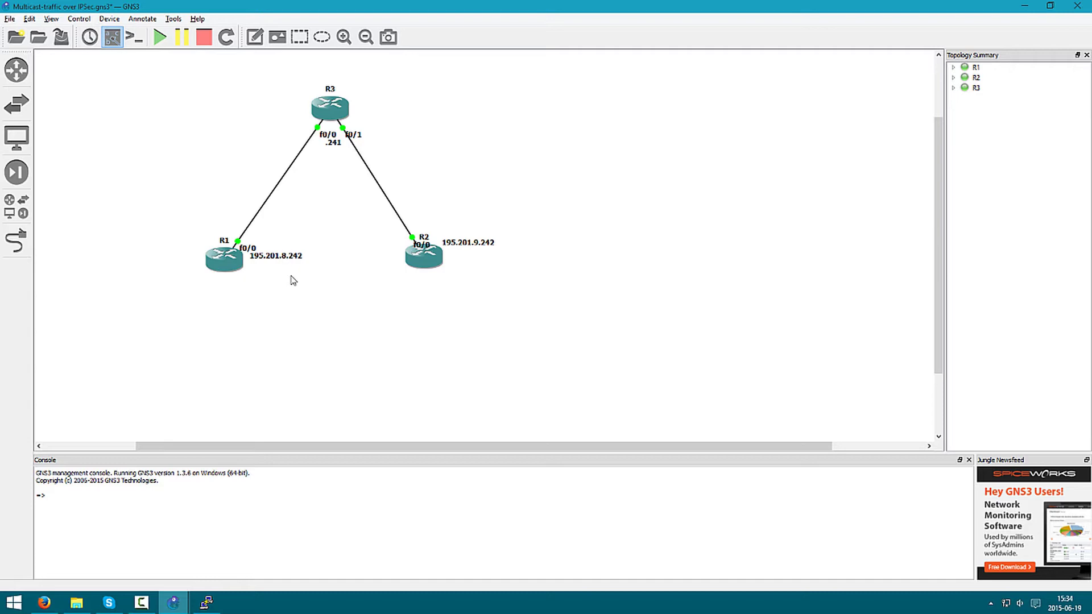
Step: Open R2's console and arrange it side by side with R1's console below the topology
{"action": "left_click", "coordinate": [203, 604]}
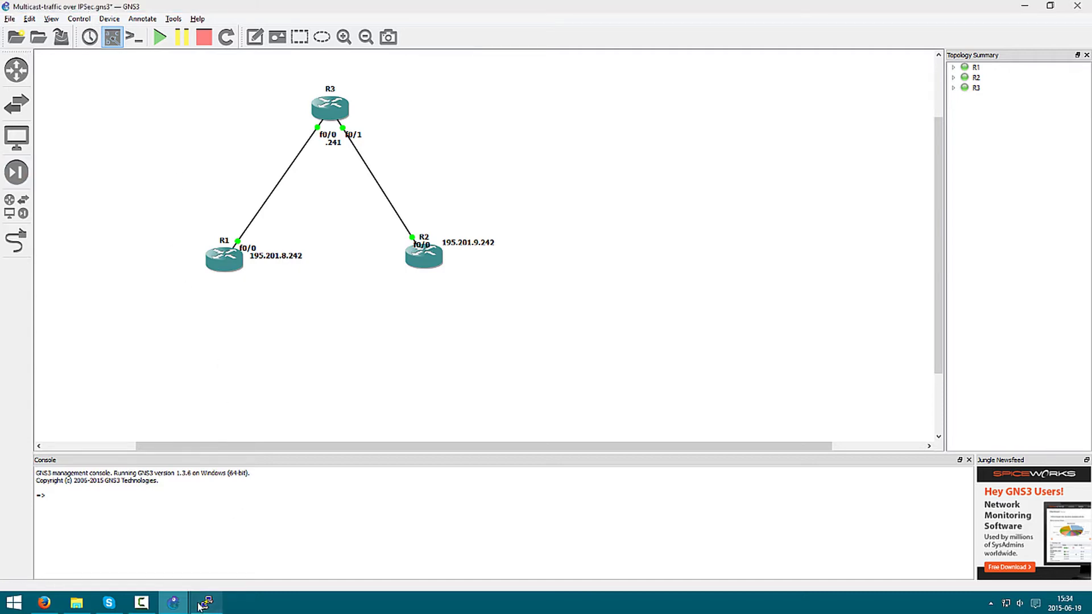
{"action": "left_click", "coordinate": [421, 259]}
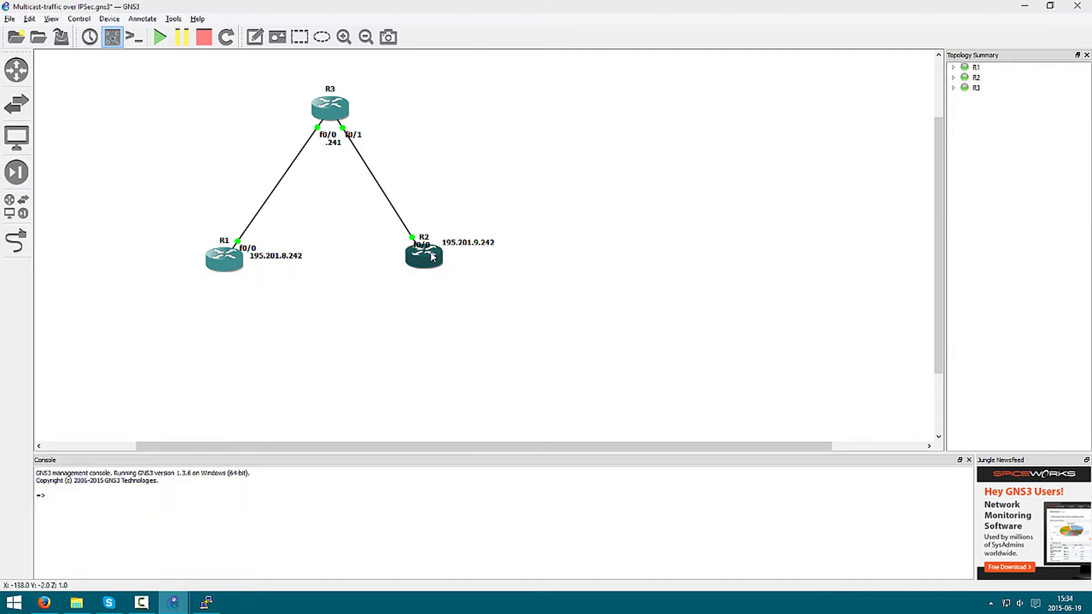
{"action": "double_click", "coordinate": [433, 257]}
{"action": "left_click_drag", "start_coordinate": [371, 154], "coordinate": [772, 238]}
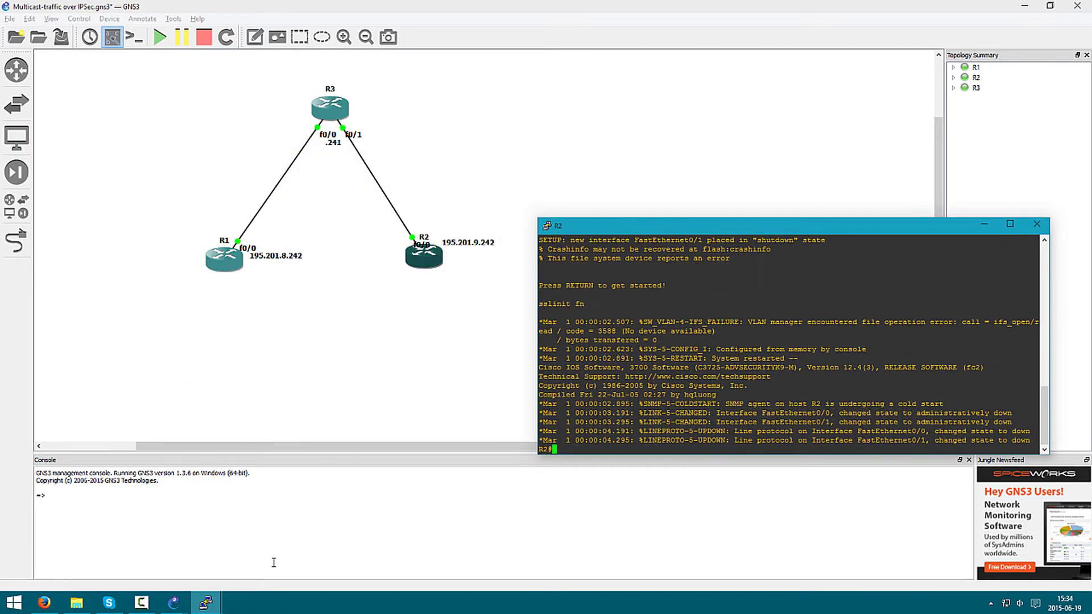
{"action": "mouse_move", "coordinate": [206, 603]}
{"action": "left_click", "coordinate": [119, 528]}
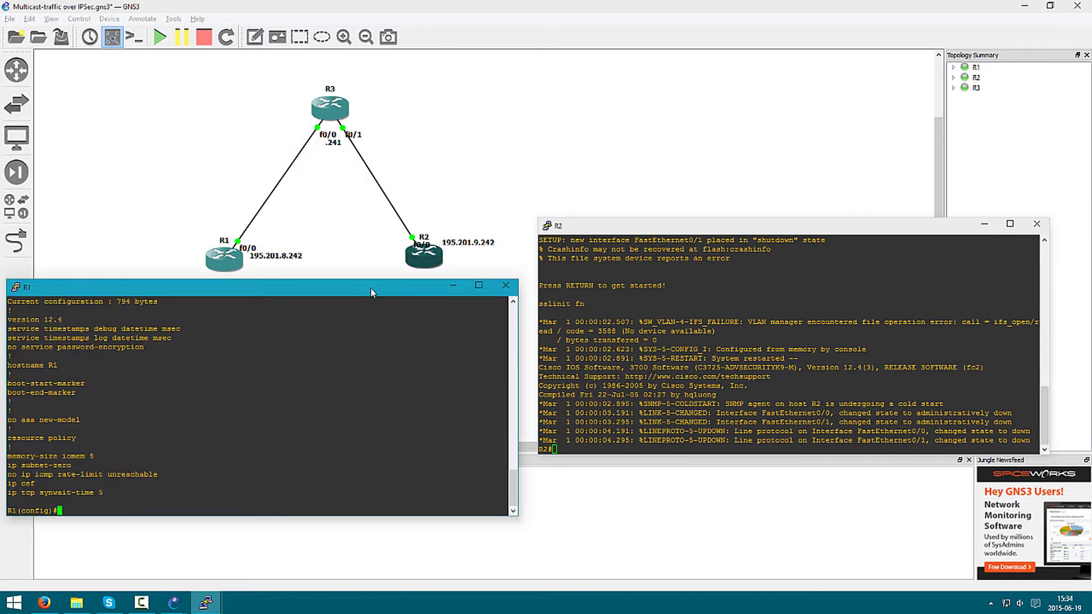
{"action": "left_click_drag", "start_coordinate": [673, 223], "coordinate": [661, 288]}
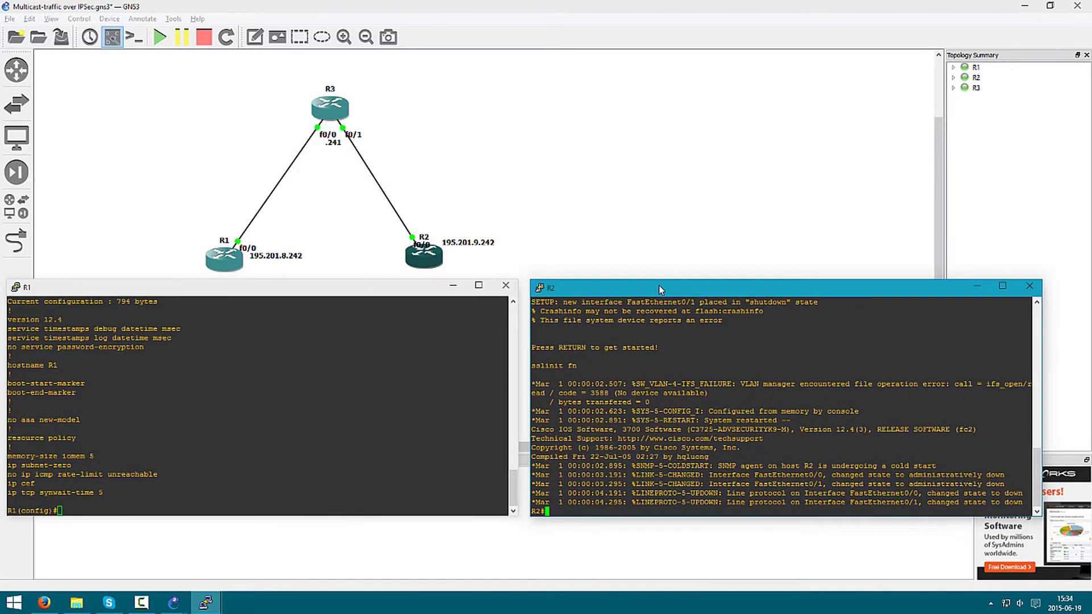
Step: Assign IP address 195.201.8.242 with mask 255.255.255.252 to R1's FastEthernet0/0 interface
{"action": "left_click", "coordinate": [349, 363]}
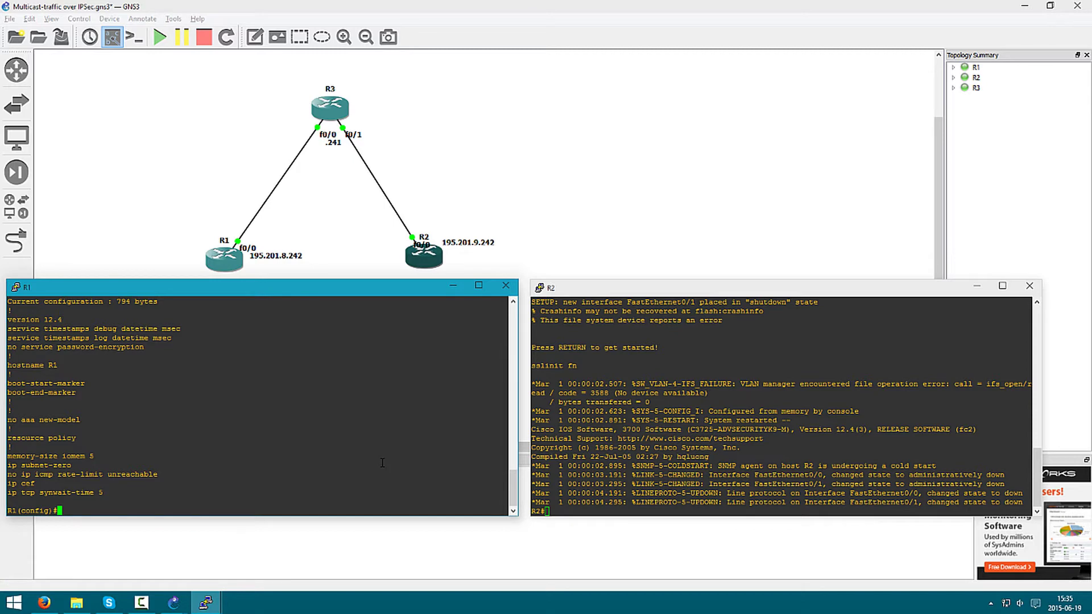
{"action": "type", "text": "int fa0/0"}
{"action": "key", "text": "Return"}
{"action": "type", "text": "ip add"}
{"action": "key", "text": "Tab"}
{"action": "type", "text": "09"}
{"action": "key", "text": "BackSpace"}
{"action": "key", "text": "BackSpace"}
{"action": "type", "text": "195.20"}
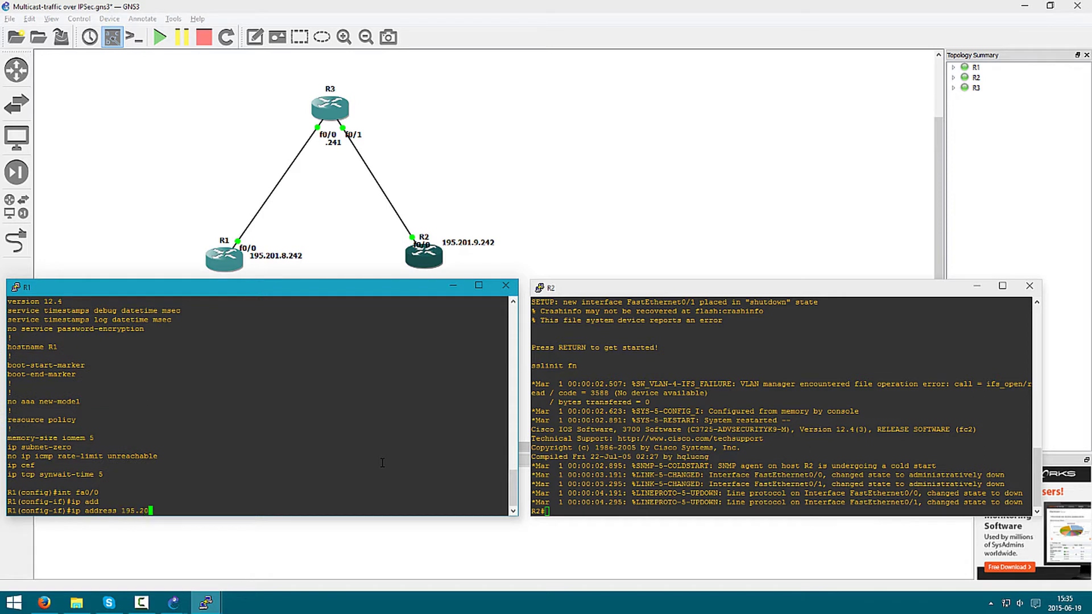
{"action": "type", "text": "1.8.242 255.255.255.252"}
{"action": "key", "text": "Return"}
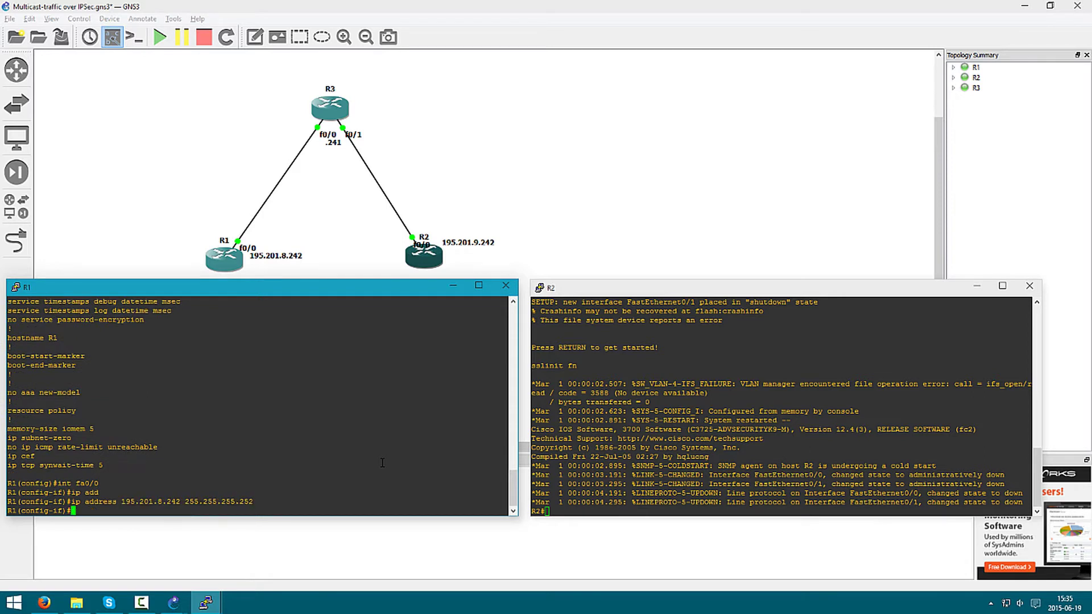
Step: Enable R1's FastEthernet0/0 interface with no shutdown
{"action": "type", "text": "no shut"}
{"action": "key", "text": "Tab"}
{"action": "key", "text": "Return"}
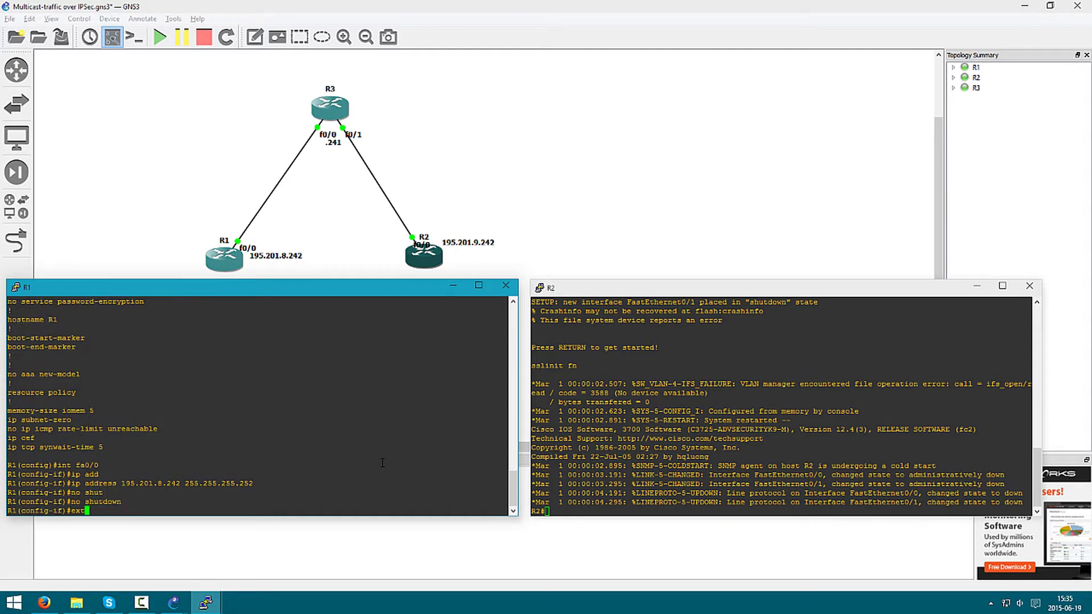
Step: Add a default route on R1, 0.0.0.0 0.0.0.0, going out through fa0/0
{"action": "type", "text": "exit"}
{"action": "key", "text": "Return"}
{"action": "type", "text": "ip route"}
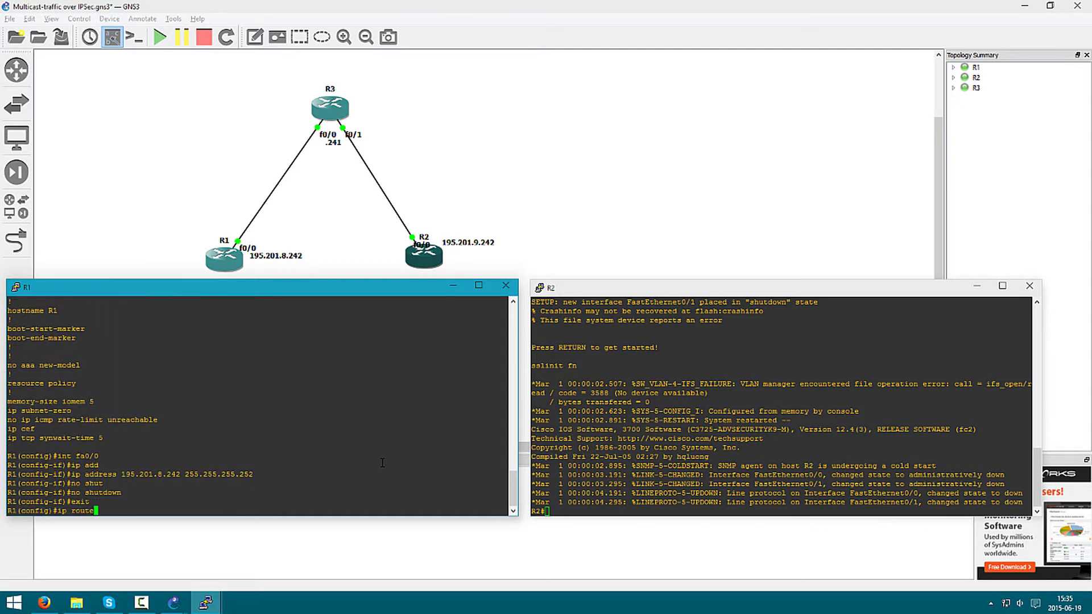
{"action": "type", "text": " 0.0.0.0 0.0.0.0"}
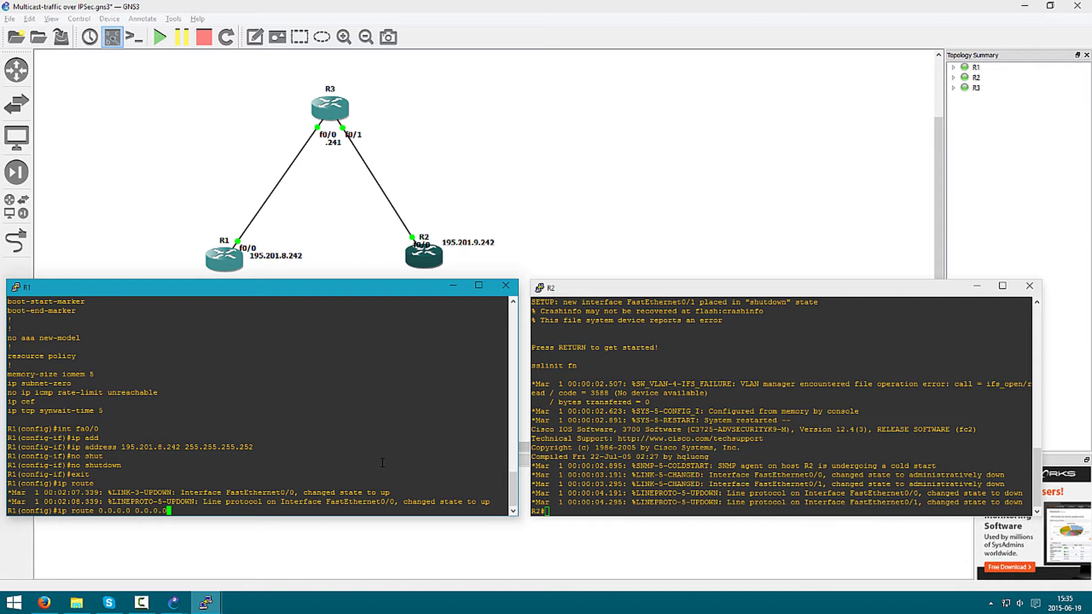
{"action": "type", "text": " fa0/0"}
{"action": "key", "text": "Return"}
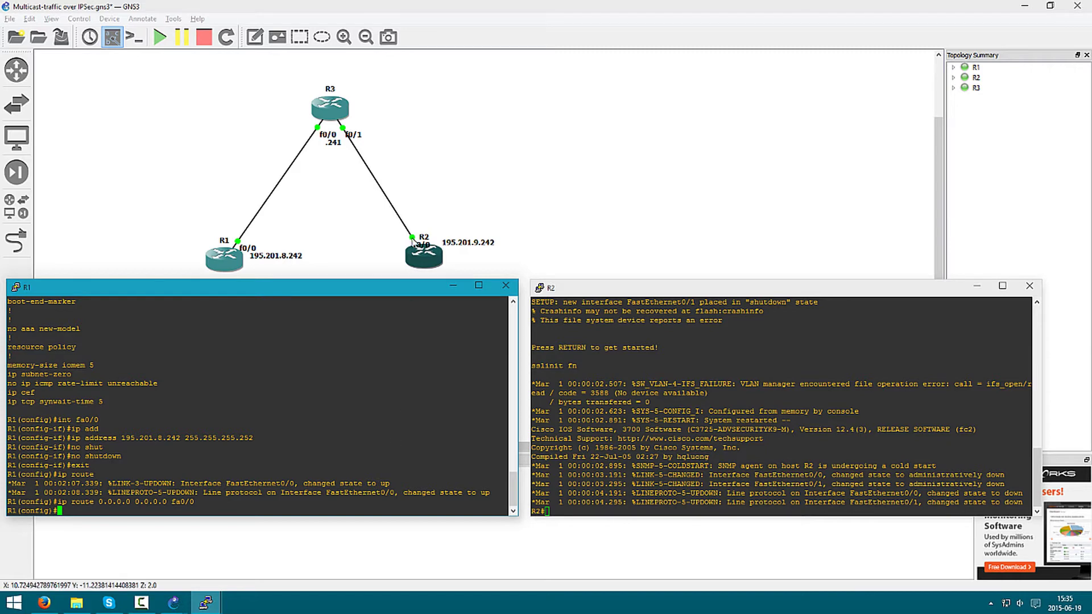
Step: Display the brief IP interface summary on R1 to check its interface addresses and status
{"action": "type", "text": "do osh ip int br"}
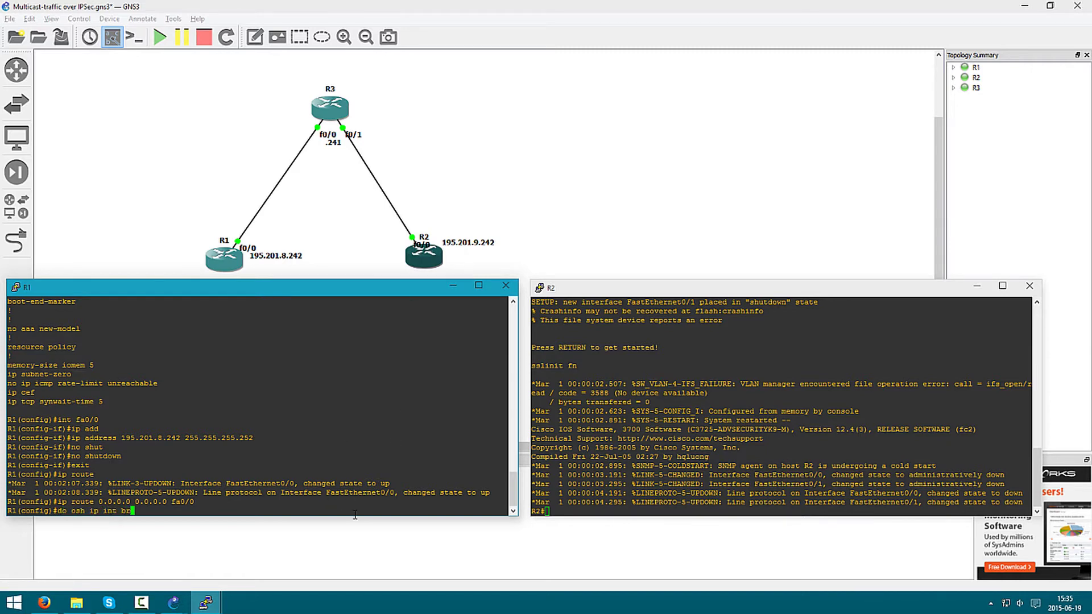
{"action": "key", "text": "Return"}
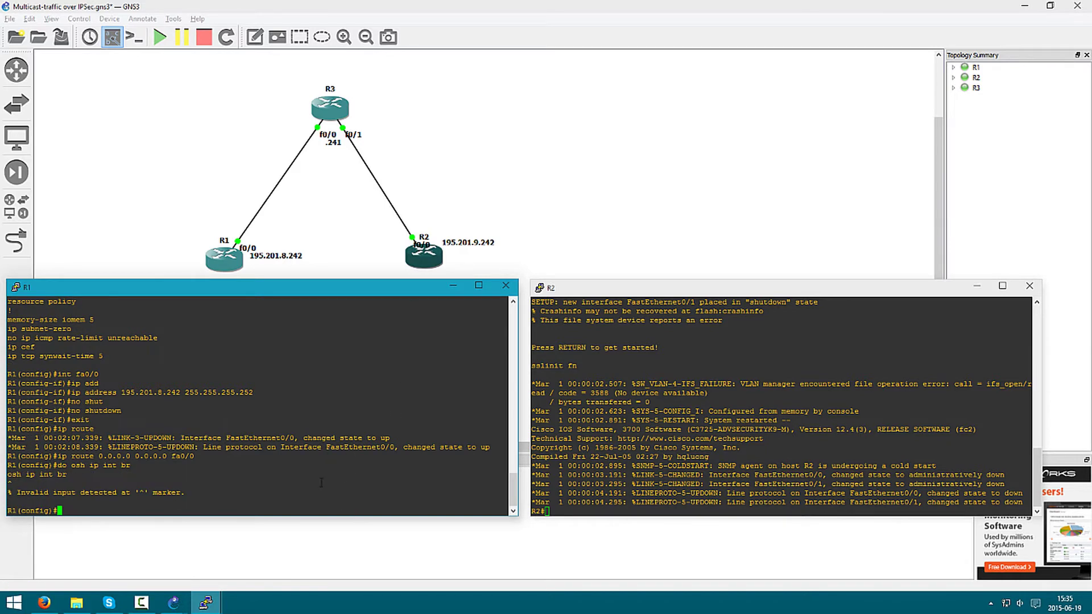
{"action": "type", "text": "do sh ip int br"}
{"action": "key", "text": "Return"}
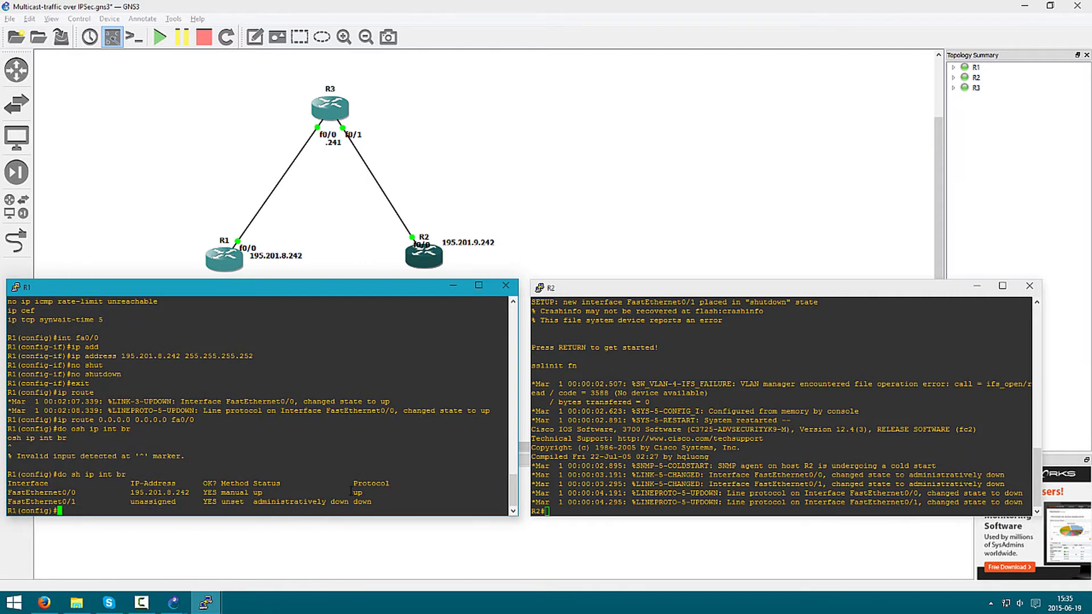
Step: Assign 195.201.9.242 with mask 255.255.255.252 to R2's FastEthernet0/0 interface and enable it with no shutdown
{"action": "left_click", "coordinate": [665, 355]}
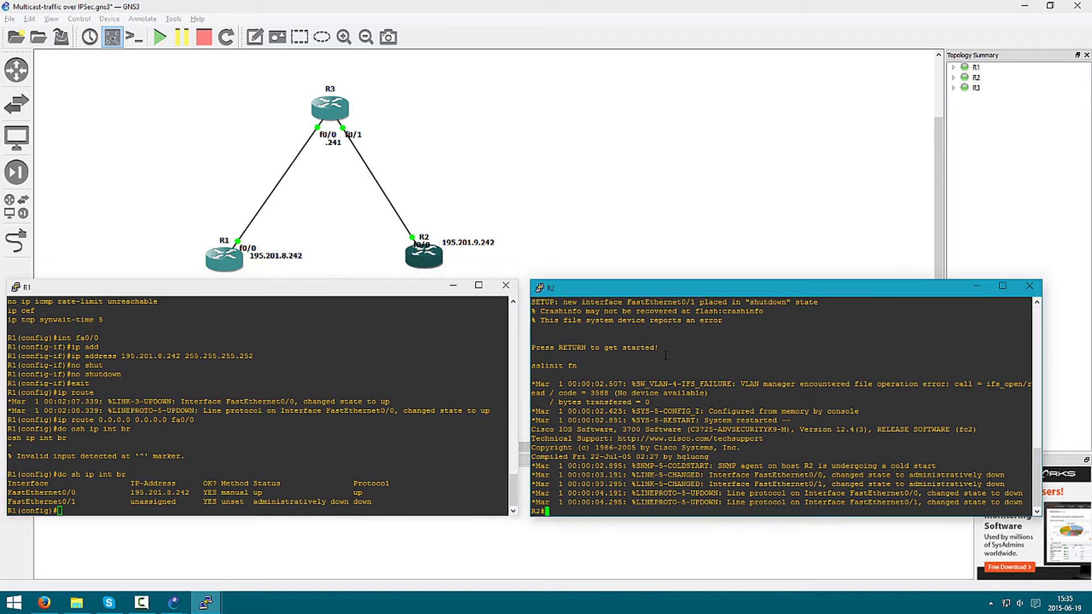
{"action": "type", "text": "int fa0/0"}
{"action": "key", "text": "Return"}
{"action": "type", "text": "conf t"}
{"action": "key", "text": "Return"}
{"action": "type", "text": "int fa0/0"}
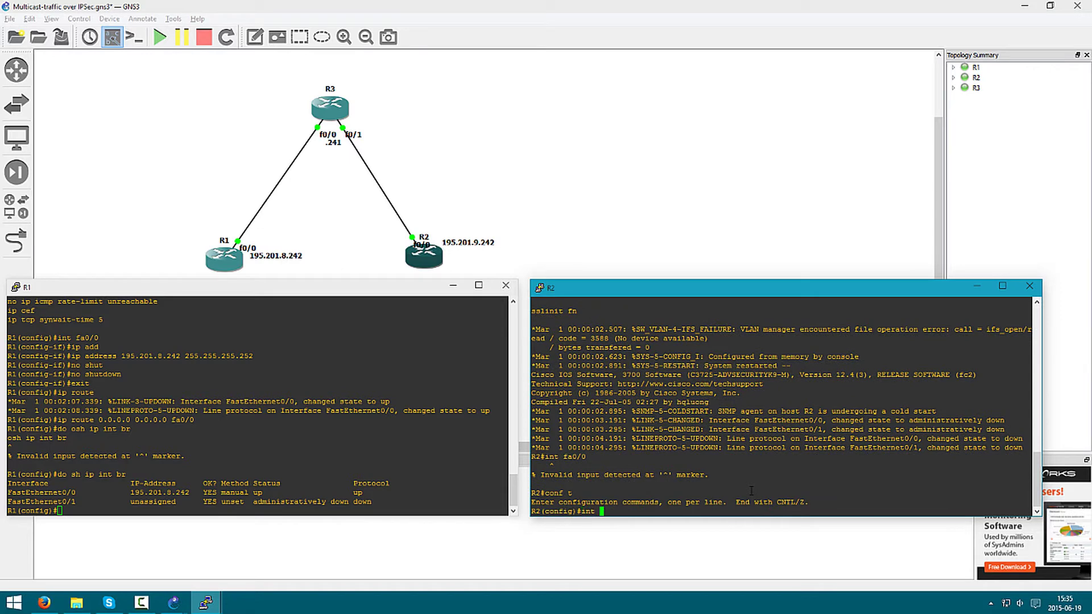
{"action": "key", "text": "Return"}
{"action": "type", "text": "ip add"}
{"action": "key", "text": "Tab"}
{"action": "type", "text": "195.201.9.242 255.255.255.252"}
{"action": "key", "text": "Return"}
{"action": "type", "text": "no shut"}
{"action": "key", "text": "Tab"}
{"action": "key", "text": "Return"}
Step: Add a default route on R2, 0.0.0.0 0.0.0.0, going out through fa0/0
{"action": "type", "text": "exit"}
{"action": "key", "text": "Return"}
{"action": "type", "text": "ip route 0.0.0.0 0.0.0.0"}
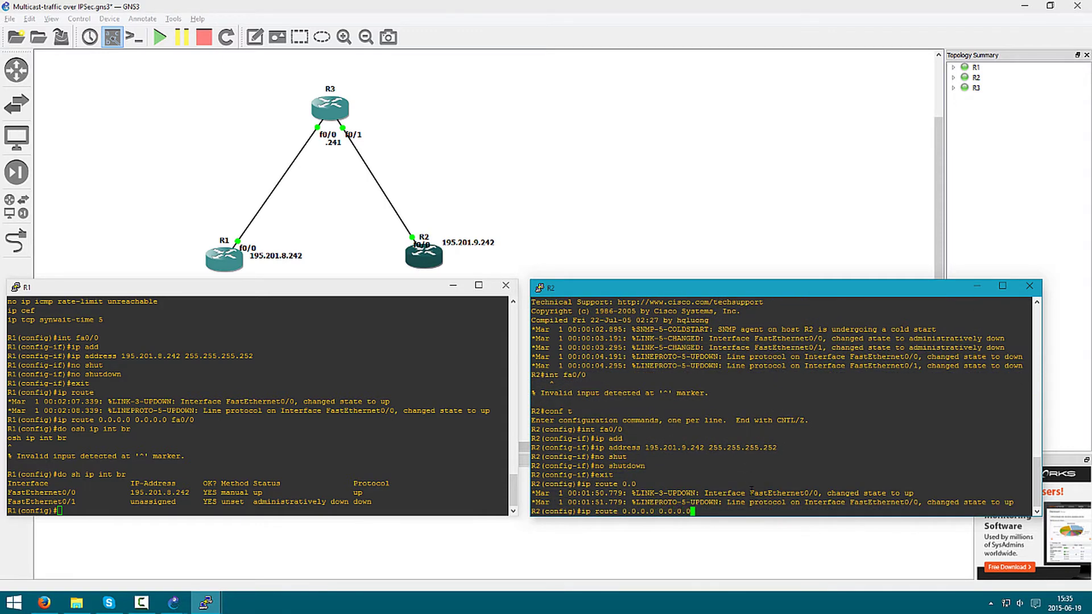
{"action": "type", "text": " fa0/0"}
{"action": "key", "text": "Return"}
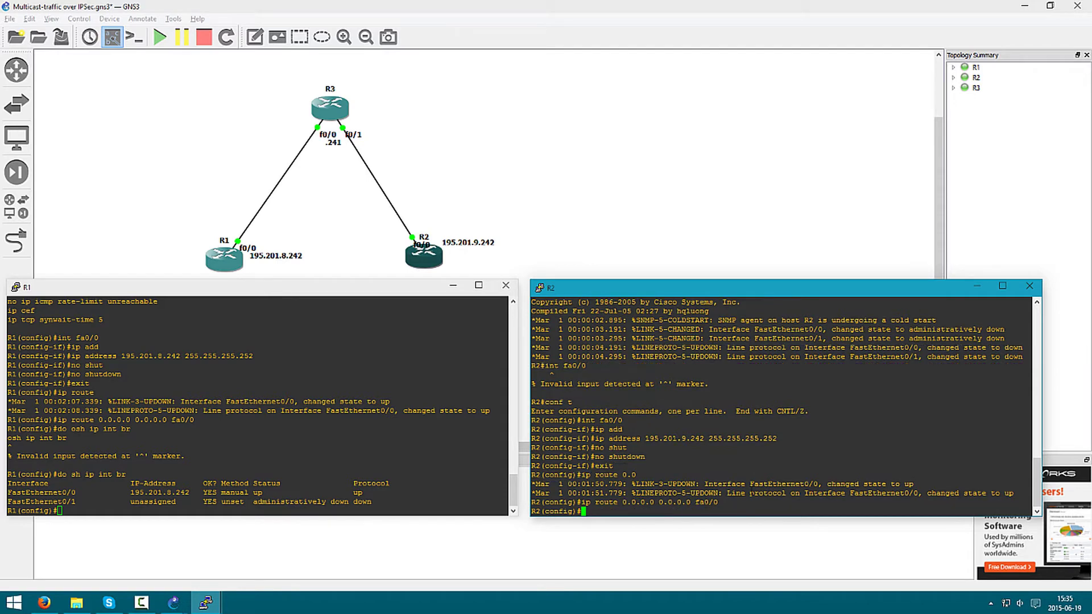
Step: Save R2's running configuration to startup-config
{"action": "type", "text": "do copy r s"}
{"action": "key", "text": "Return"}
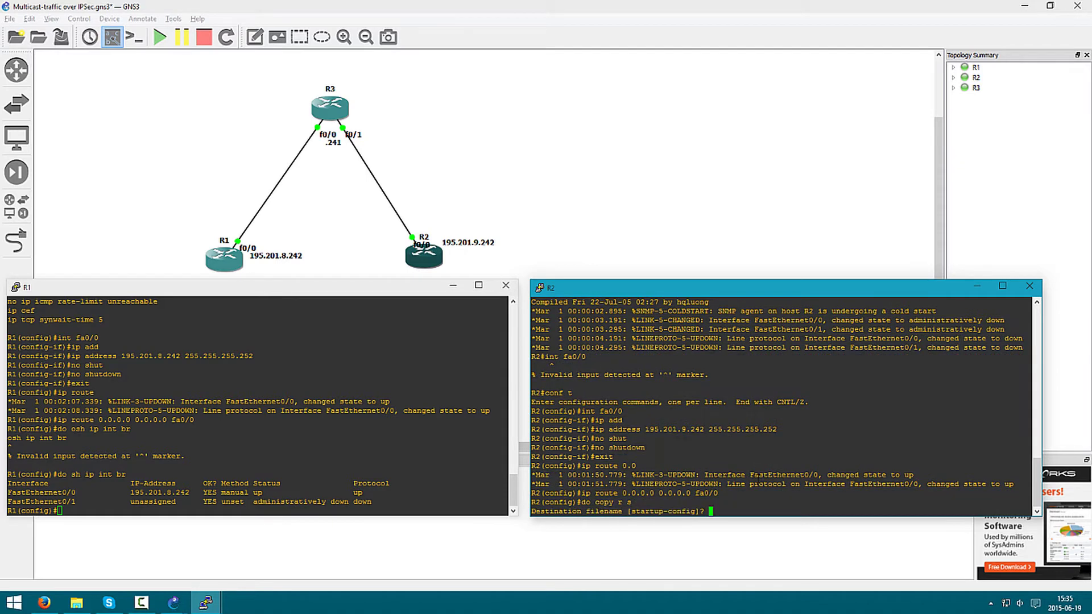
{"action": "key", "text": "Return"}
Step: Save R1's running configuration to startup-config
{"action": "left_click", "coordinate": [201, 423]}
{"action": "type", "text": "do copy r s"}
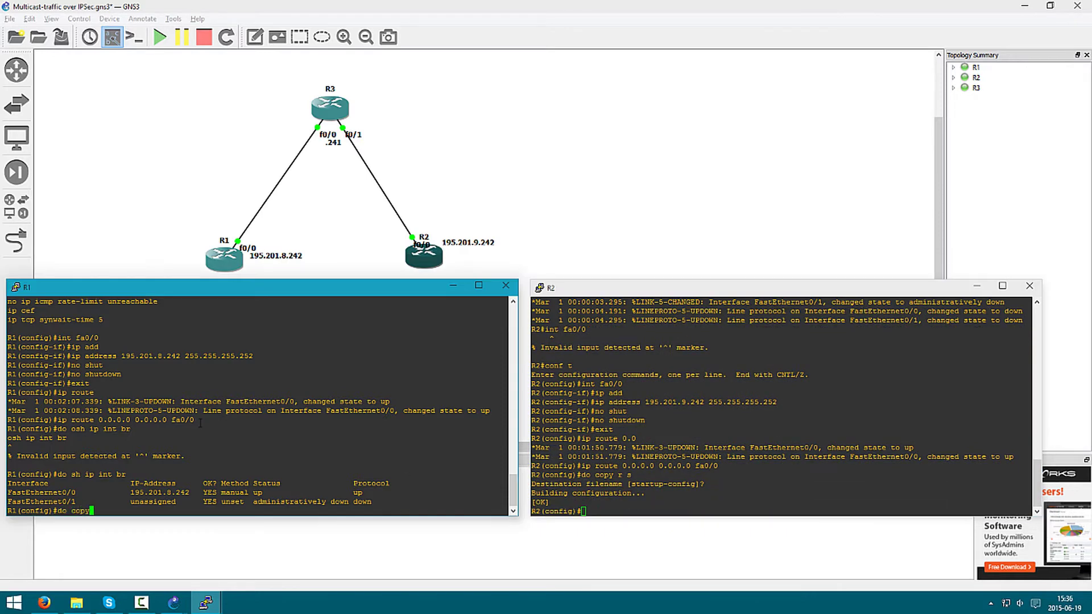
{"action": "key", "text": "Return"}
{"action": "key", "text": "Return"}
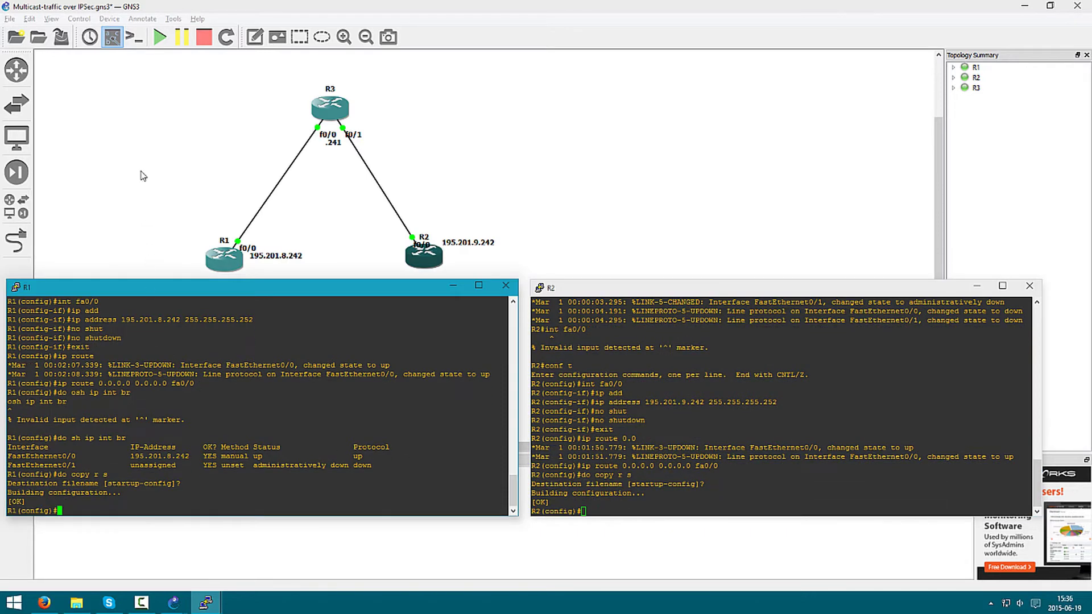
Step: Open R3's console and set the router's hostname to ISP in global configuration mode
{"action": "left_click", "coordinate": [143, 175]}
{"action": "double_click", "coordinate": [319, 113]}
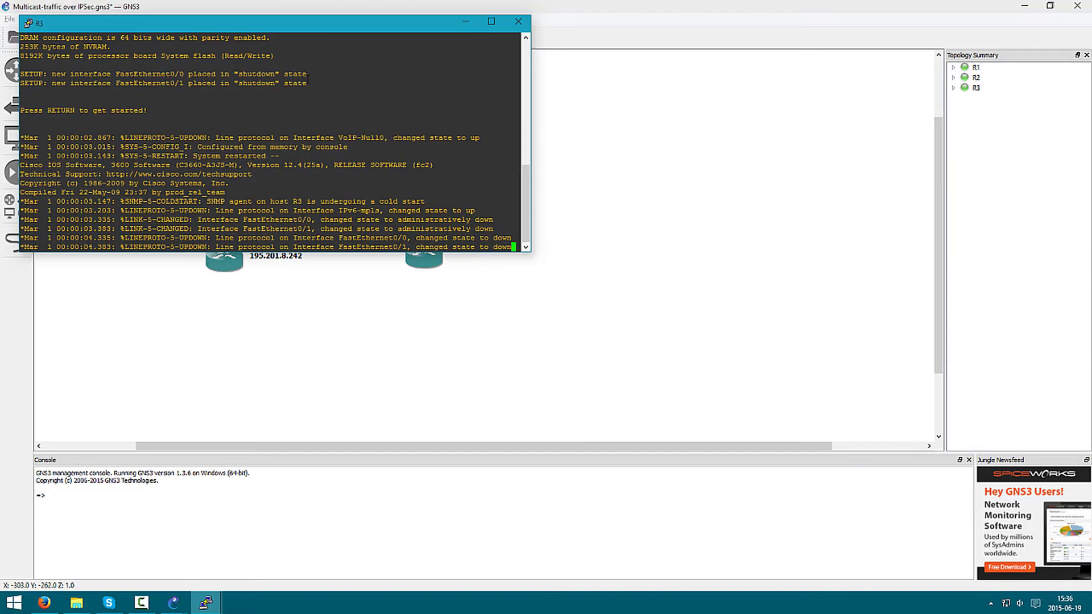
{"action": "left_click_drag", "start_coordinate": [294, 23], "coordinate": [589, 124]}
{"action": "type", "text": "conf t"}
{"action": "key", "text": "Return"}
{"action": "type", "text": "host"}
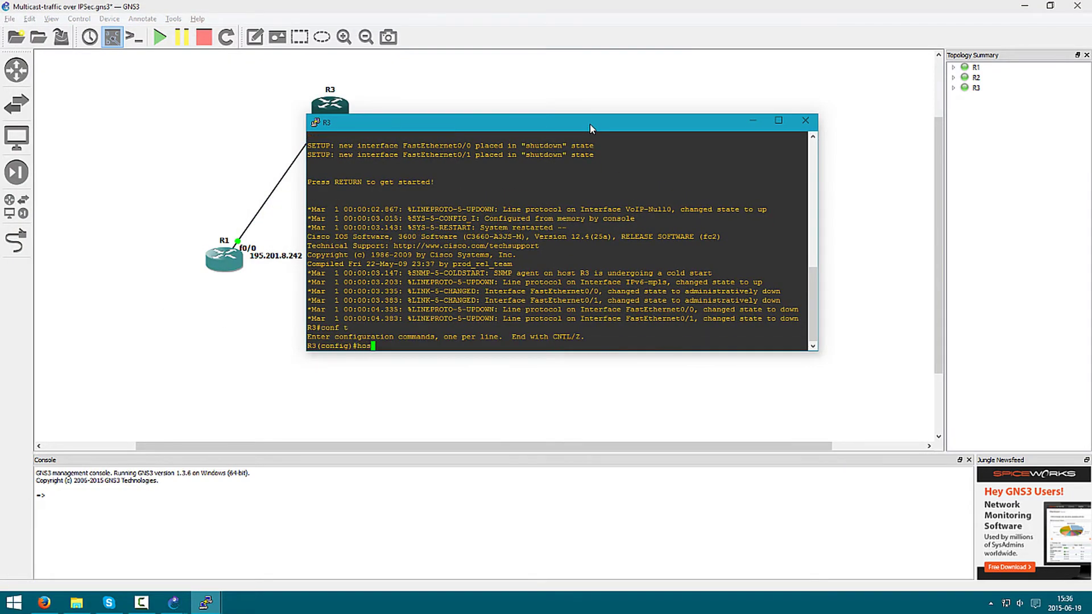
{"action": "key", "text": "Tab"}
{"action": "type", "text": "ISP"}
{"action": "key", "text": "Return"}
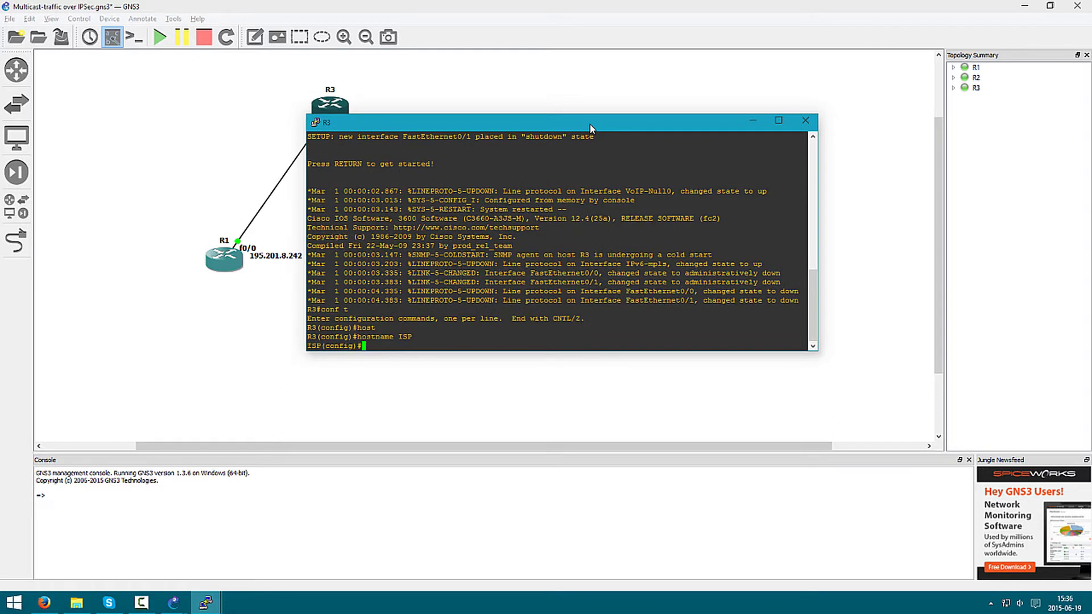
Step: Assign 195.201.8.241 with mask 255.255.255.252 to the ISP router's FastEthernet0/0 interface and enable it with no shutdown
{"action": "left_click_drag", "start_coordinate": [589, 124], "coordinate": [672, 226]}
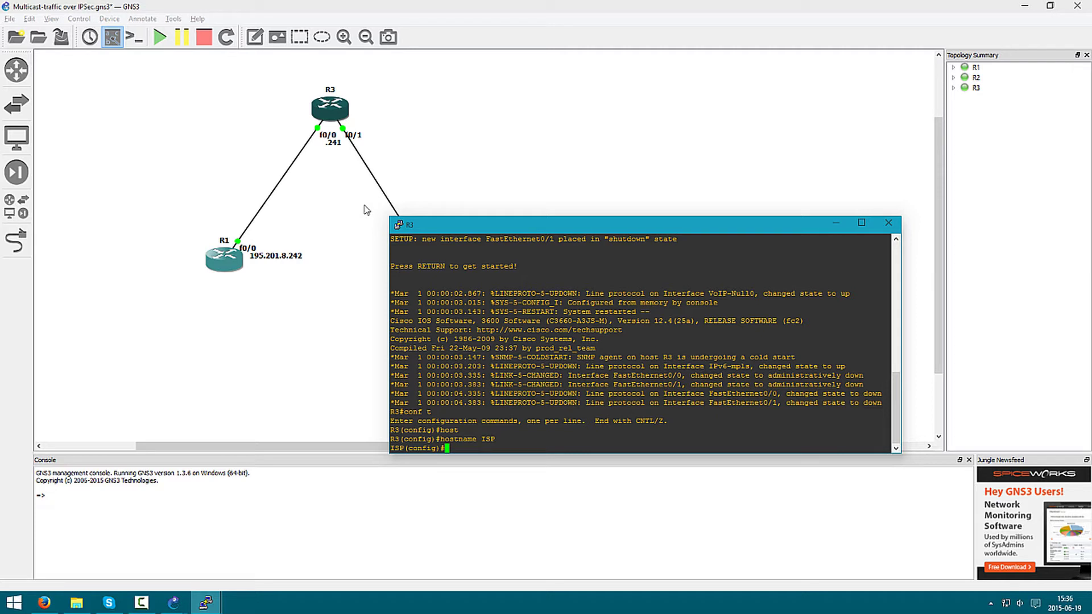
{"action": "type", "text": "int fa0/0"}
{"action": "key", "text": "Return"}
{"action": "type", "text": "ip add"}
{"action": "key", "text": "Tab"}
{"action": "type", "text": "192.168."}
{"action": "key", "text": "BackSpace"}
{"action": "key", "text": "BackSpace"}
{"action": "key", "text": "BackSpace"}
{"action": "key", "text": "BackSpace"}
{"action": "key", "text": "BackSpace"}
{"action": "key", "text": "BackSpace"}
{"action": "type", "text": "5.201.8.241 255.255.255.252"}
{"action": "key", "text": "Return"}
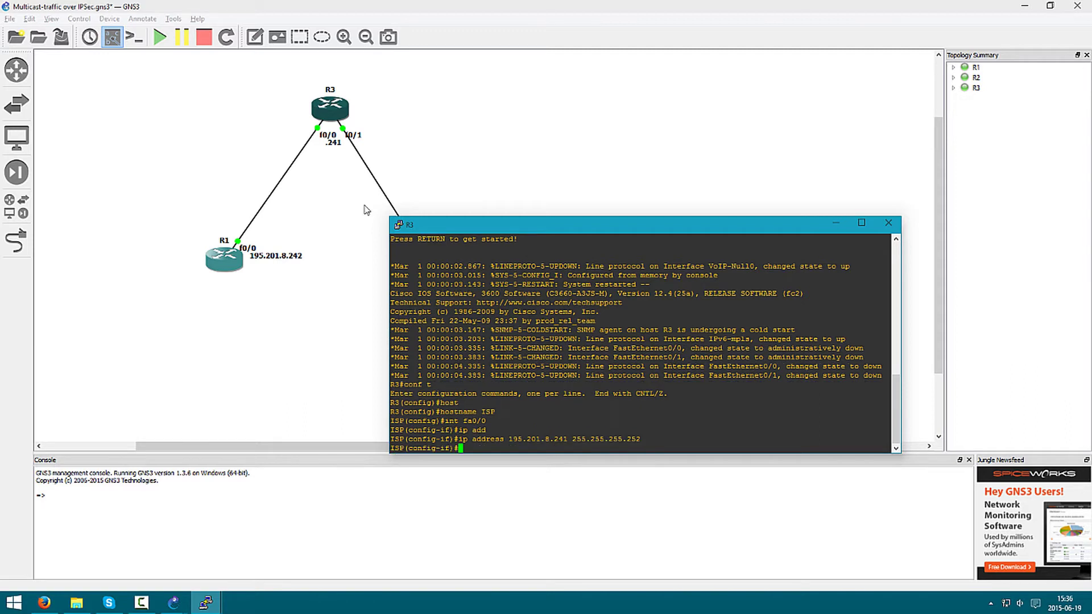
{"action": "type", "text": "no shut"}
{"action": "key", "text": "Tab"}
{"action": "key", "text": "Return"}
Step: Assign 195.201.9.241 with mask 255.255.255.252 to the ISP router's FastEthernet0/1 interface and enable it with no shutdown
{"action": "type", "text": "int fa0/1"}
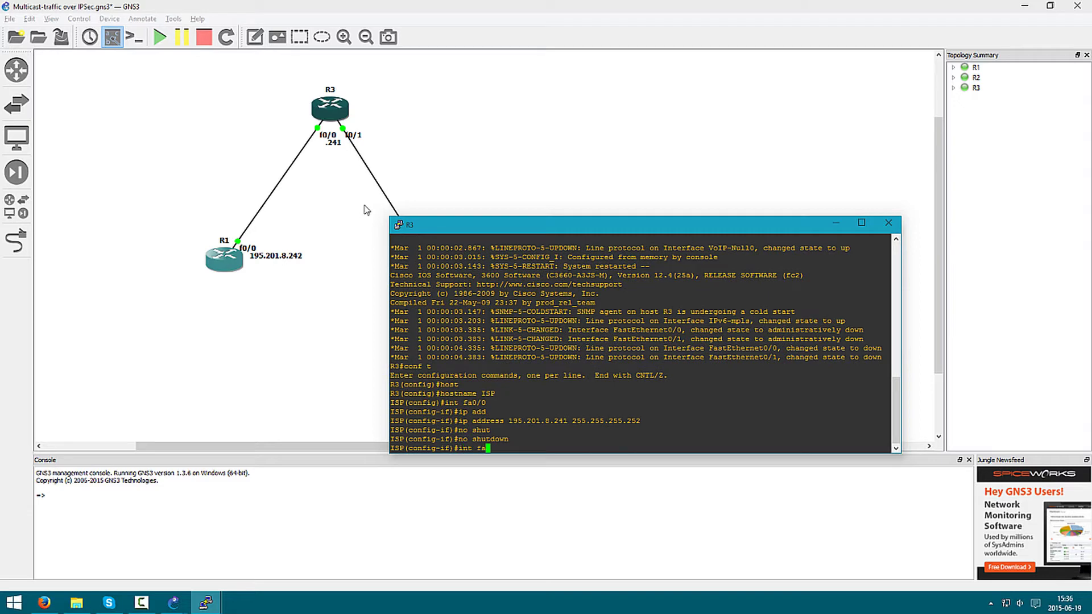
{"action": "key", "text": "Return"}
{"action": "key", "text": "Up"}
{"action": "key", "text": "Up"}
{"action": "key", "text": "Up"}
{"action": "key", "text": "Up"}
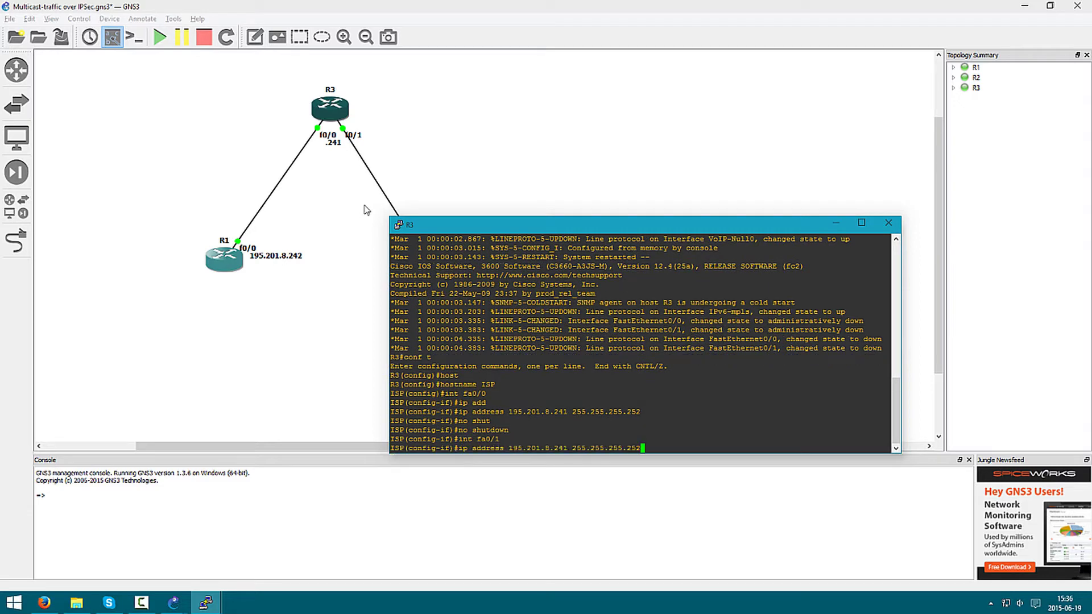
{"action": "key", "text": "Left"}
{"action": "key", "text": "Left"}
{"action": "key", "text": "Left"}
{"action": "key", "text": "Left"}
{"action": "key", "text": "Left"}
{"action": "key", "text": "Left"}
{"action": "key", "text": "Left"}
{"action": "key", "text": "Left"}
{"action": "key", "text": "Left"}
{"action": "key", "text": "Left"}
{"action": "key", "text": "Left"}
{"action": "key", "text": "Left"}
{"action": "key", "text": "Left"}
{"action": "key", "text": "Left"}
{"action": "key", "text": "Left"}
{"action": "key", "text": "Left"}
{"action": "key", "text": "Left"}
{"action": "key", "text": "Left"}
{"action": "key", "text": "Left"}
{"action": "key", "text": "Left"}
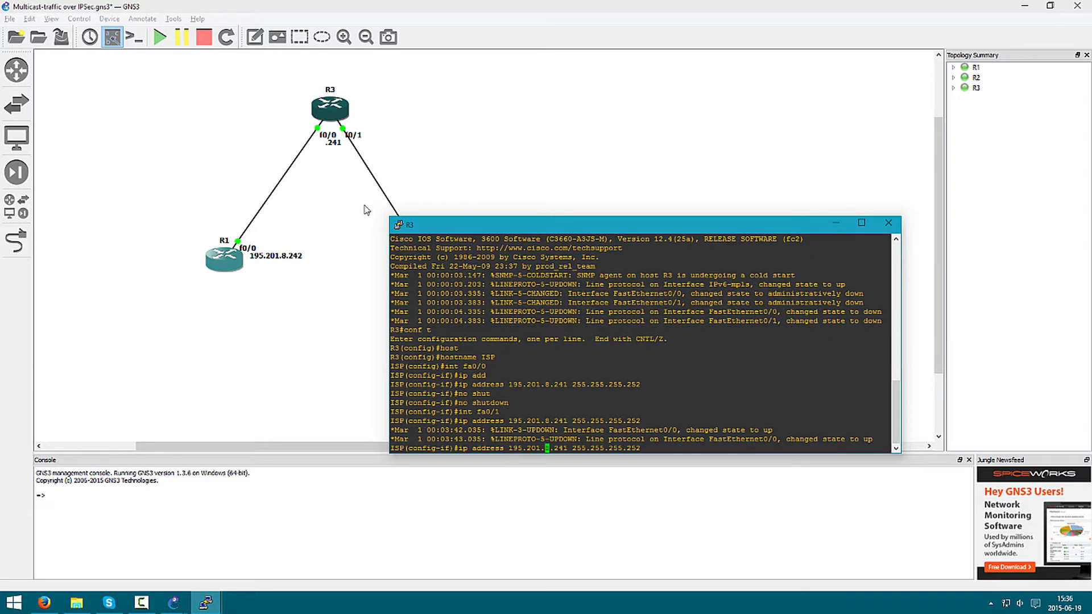
{"action": "key", "text": "BackSpace"}
{"action": "type", "text": "9"}
{"action": "key", "text": "Return"}
{"action": "type", "text": "no shut"}
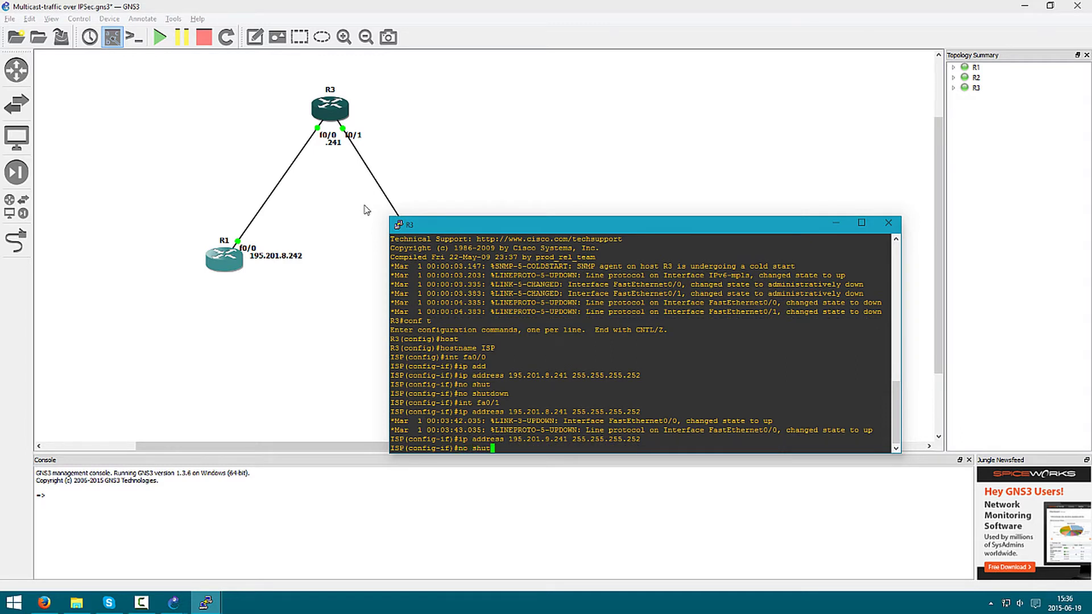
{"action": "key", "text": "Tab"}
{"action": "key", "text": "Return"}
{"action": "type", "text": "exit"}
{"action": "key", "text": "Return"}
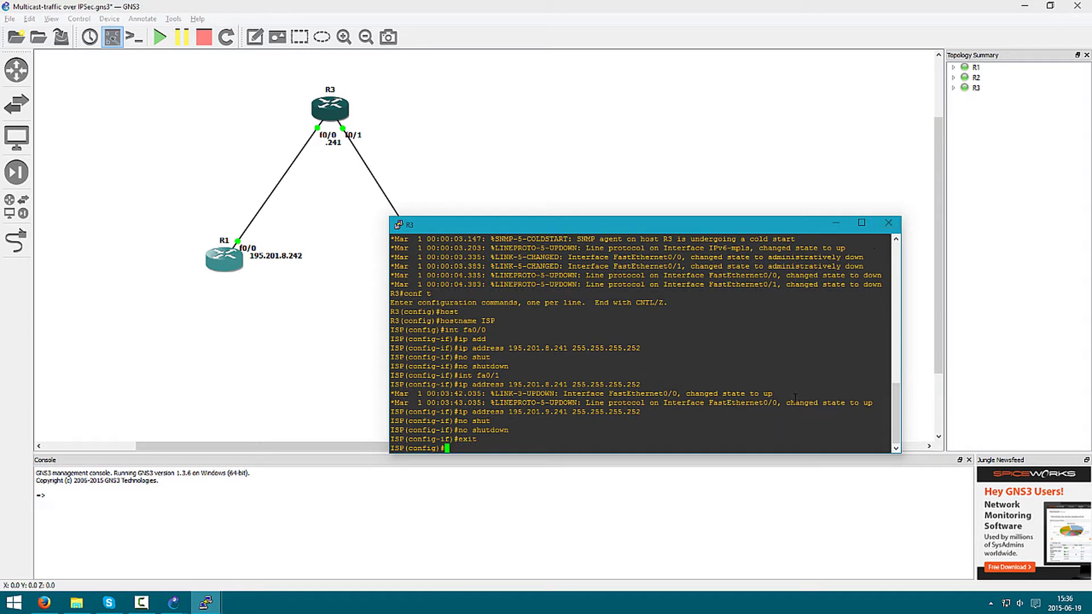
Step: Save the ISP router's running configuration to startup-config and close its console
{"action": "type", "text": "do copy r s"}
{"action": "key", "text": "Return"}
{"action": "key", "text": "Return"}
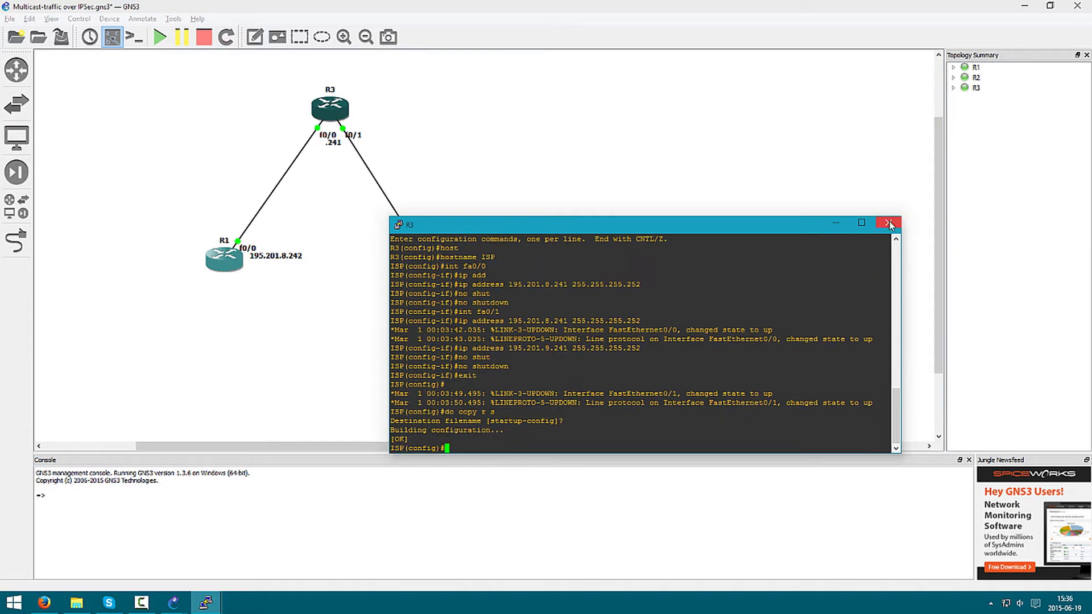
{"action": "left_click", "coordinate": [888, 222]}
Step: Bring the existing R1 and R2 consoles back to the front and enter global configuration mode on R1
{"action": "double_click", "coordinate": [224, 259]}
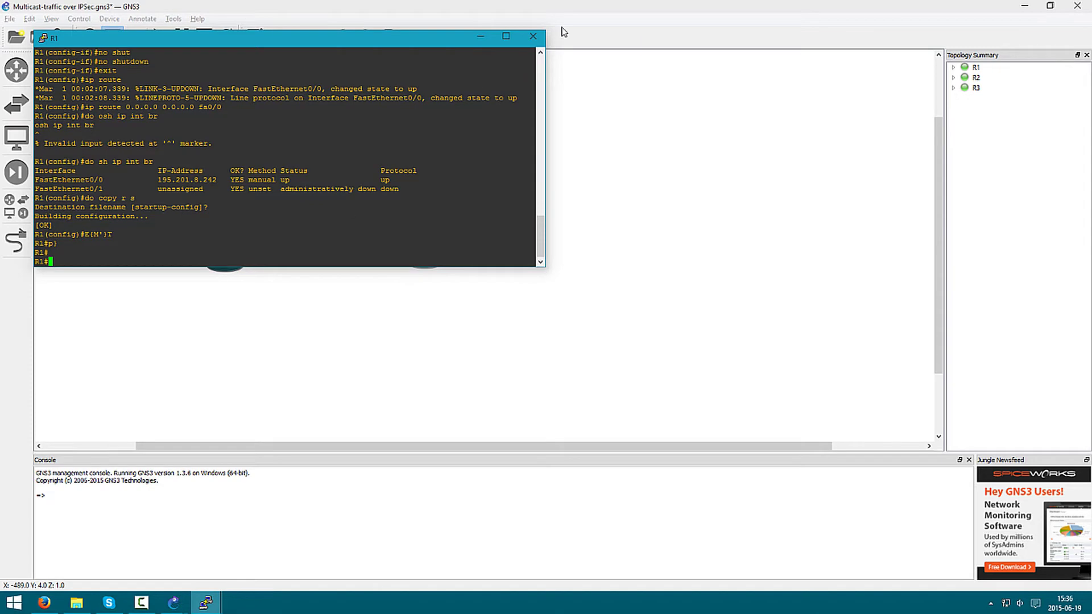
{"action": "left_click", "coordinate": [533, 29]}
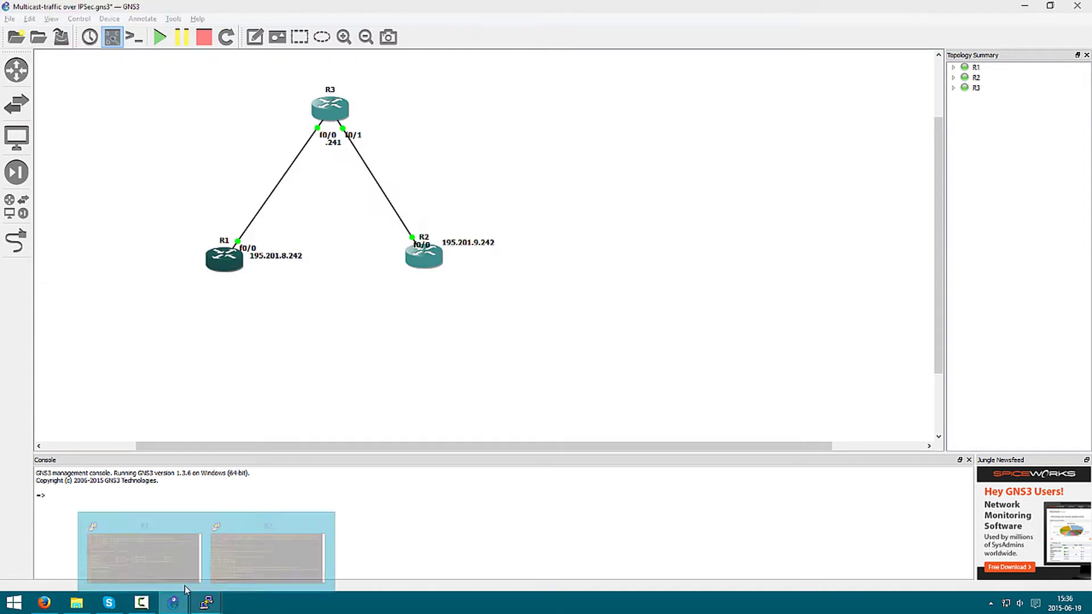
{"action": "left_click", "coordinate": [204, 606]}
{"action": "mouse_move", "coordinate": [204, 606]}
{"action": "left_click", "coordinate": [270, 568]}
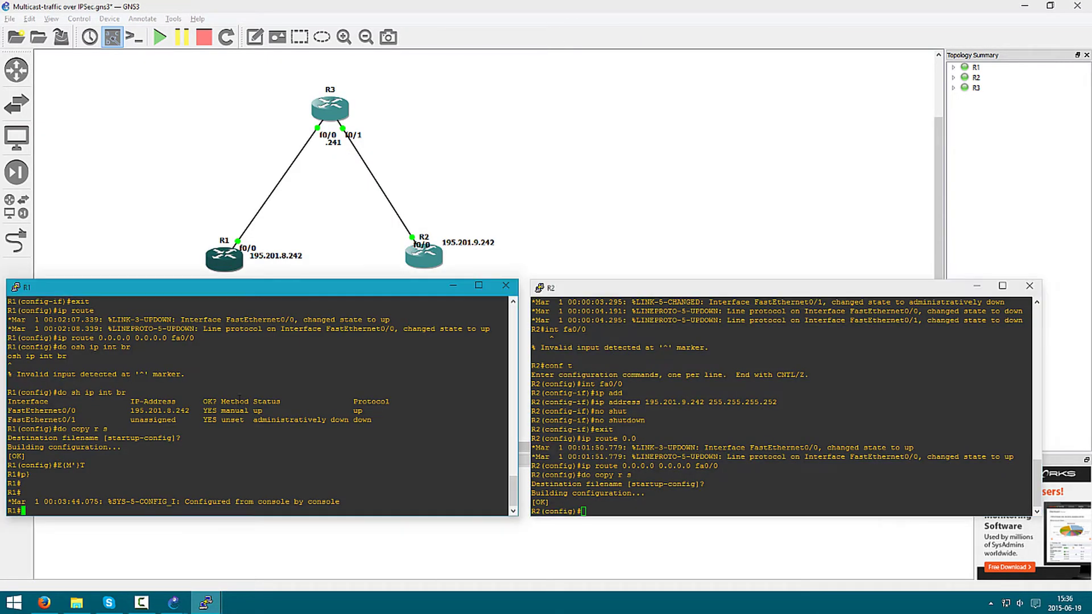
{"action": "type", "text": "conf t"}
{"action": "key", "text": "Return"}
Step: Ping R2's address 195.201.9.242 from R1 twice to test connectivity
{"action": "type", "text": "d"}
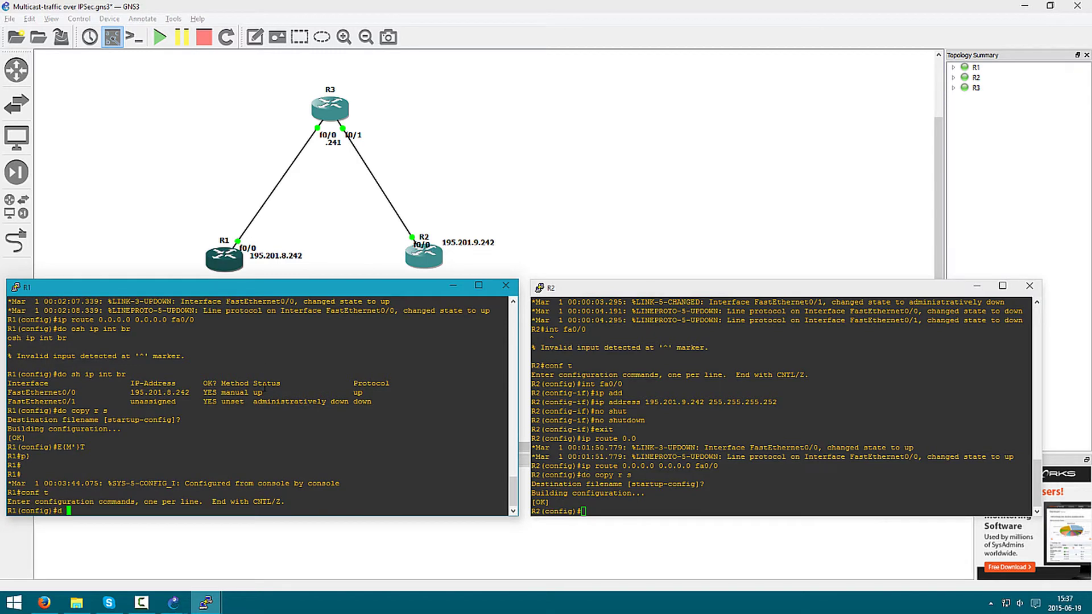
{"action": "type", "text": "o ping 195.201.9.242"}
{"action": "key", "text": "Return"}
{"action": "left_click", "coordinate": [587, 434]}
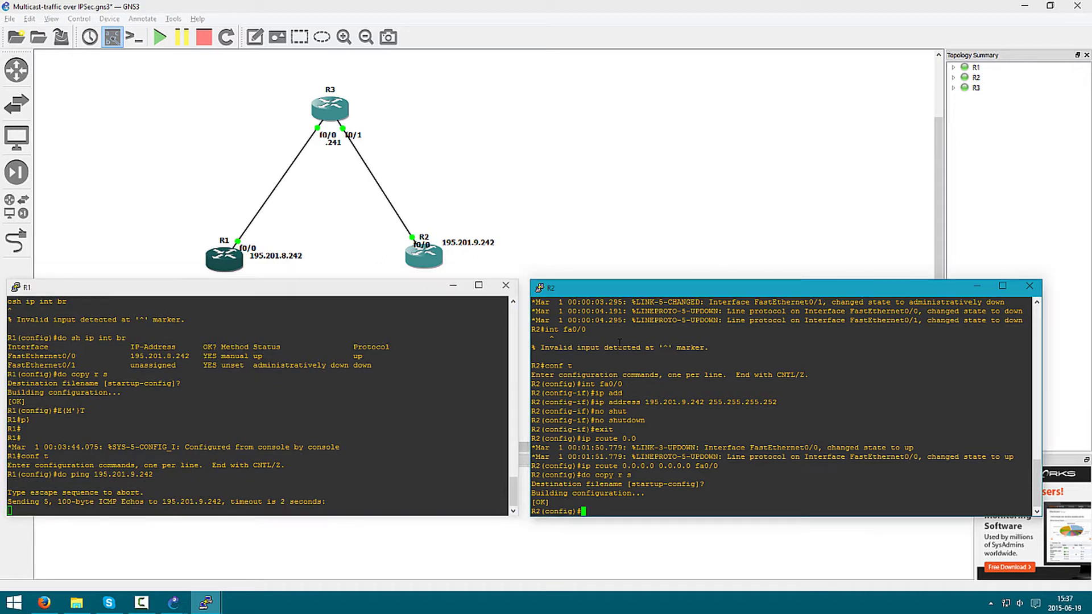
{"action": "left_click", "coordinate": [200, 470]}
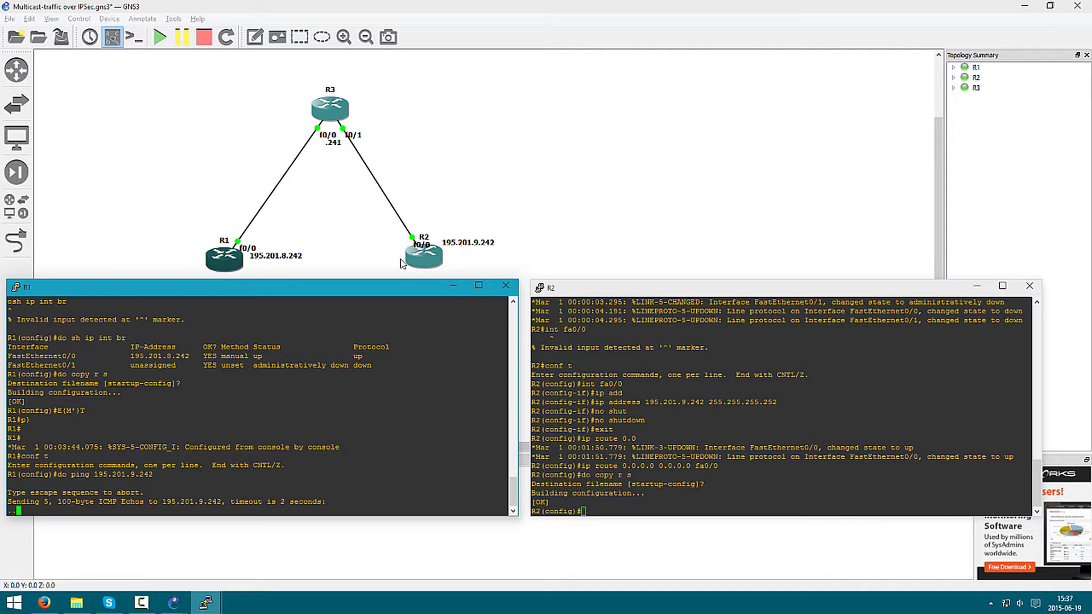
{"action": "key", "text": "Up"}
{"action": "key", "text": "Return"}
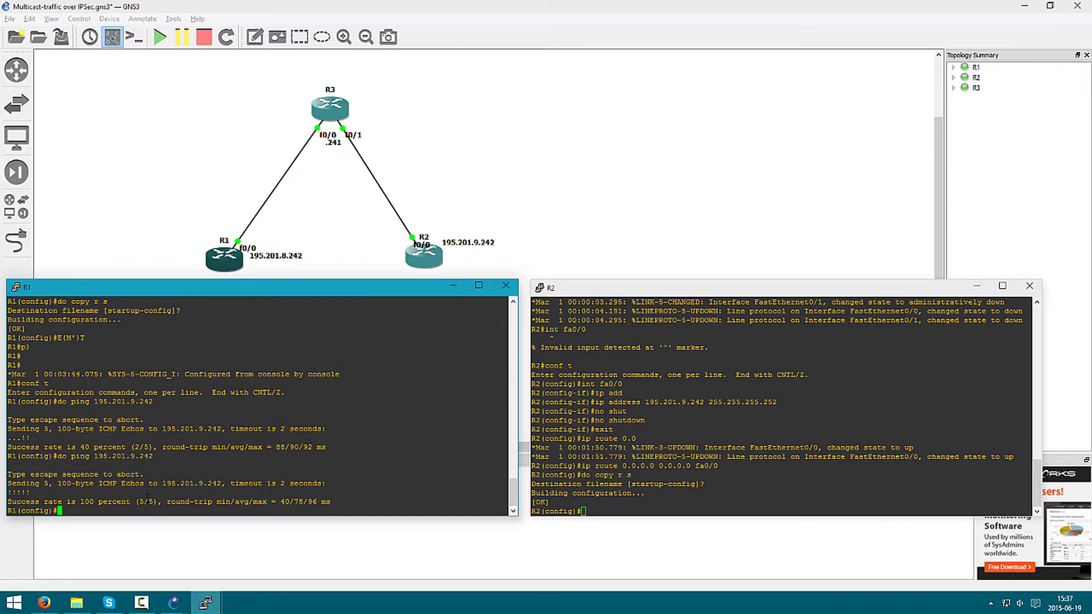
Step: Ping R1's address 195.201.8.242 from R2 to test connectivity in the other direction
{"action": "left_click", "coordinate": [589, 515]}
{"action": "type", "text": "do ping 195.201.8.242"}
{"action": "key", "text": "Return"}
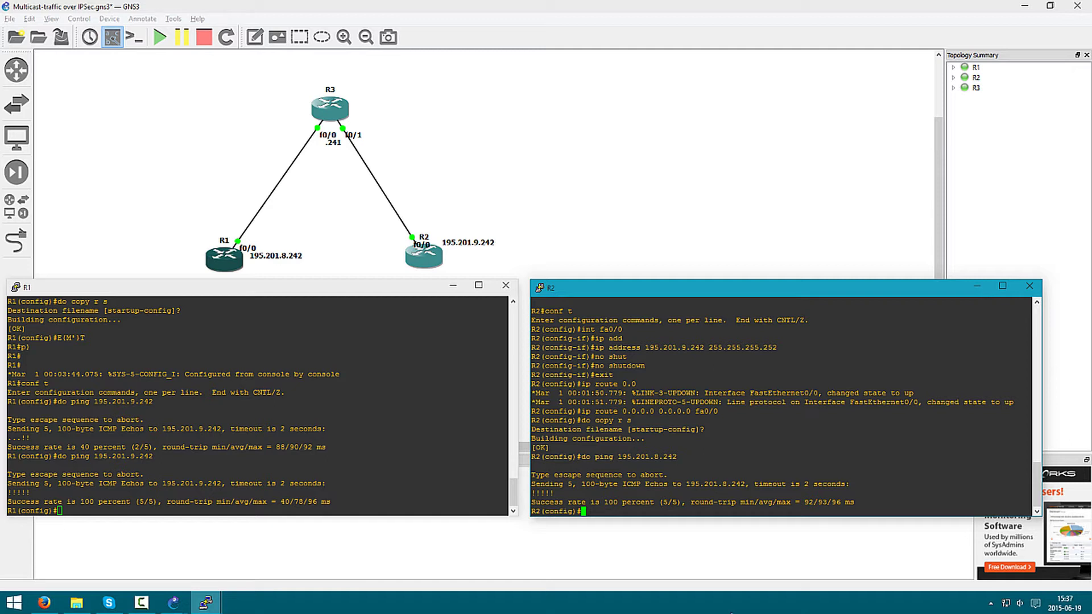
Step: Create the tunnel 0 interface on R1 and set its tunnel source to fa0/0
{"action": "left_click", "coordinate": [356, 417]}
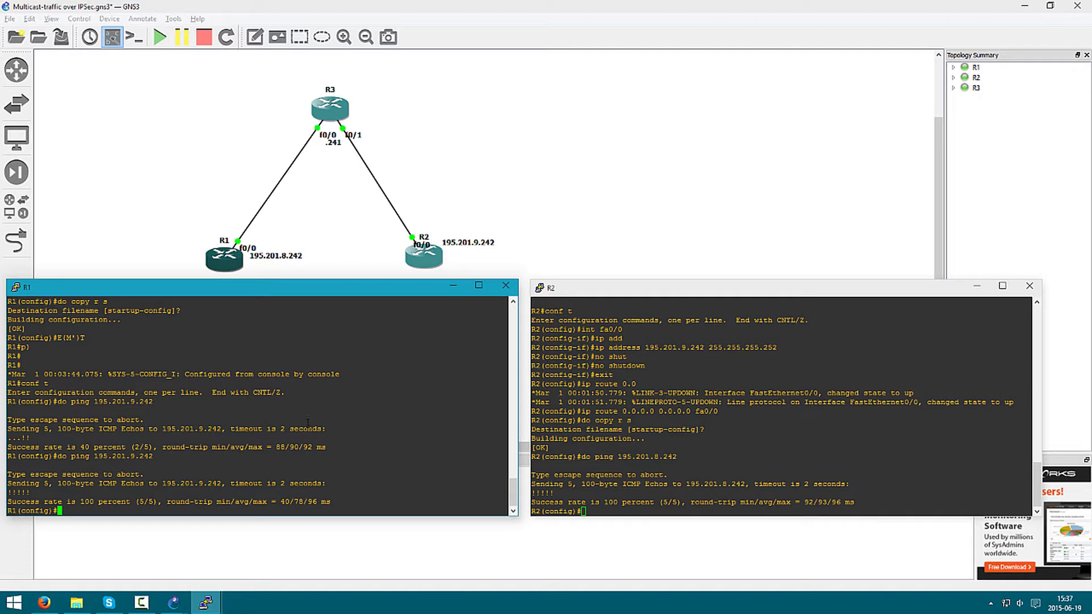
{"action": "type", "text": "int tun"}
{"action": "key", "text": "Tab"}
{"action": "type", "text": "0"}
{"action": "key", "text": "Return"}
{"action": "type", "text": "tunn"}
{"action": "key", "text": "Tab"}
{"action": "type", "text": "so"}
{"action": "key", "text": "Tab"}
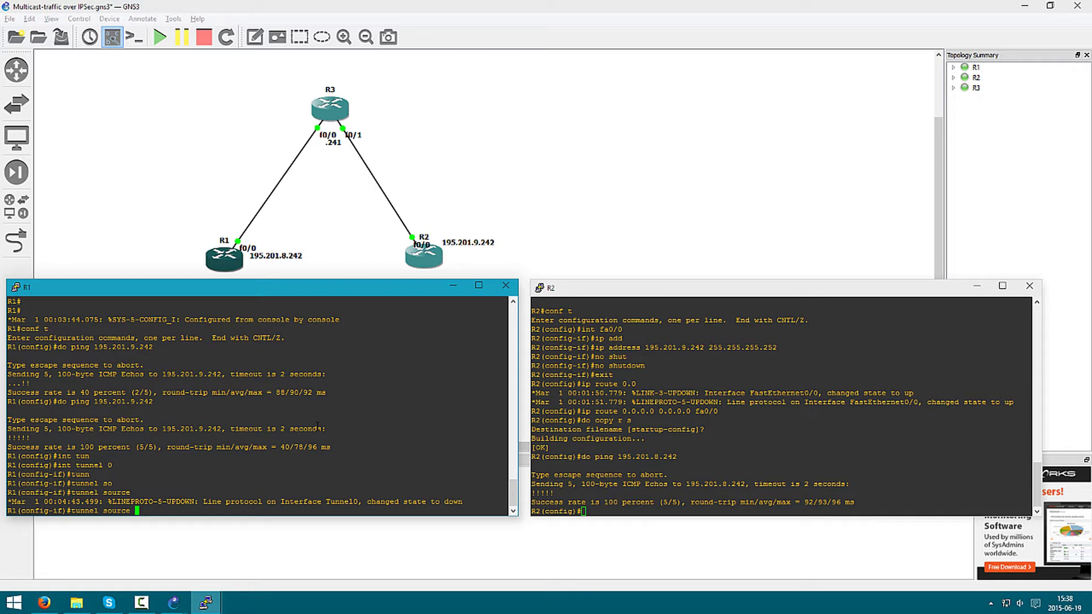
{"action": "type", "text": "fa0/0"}
{"action": "key", "text": "Return"}
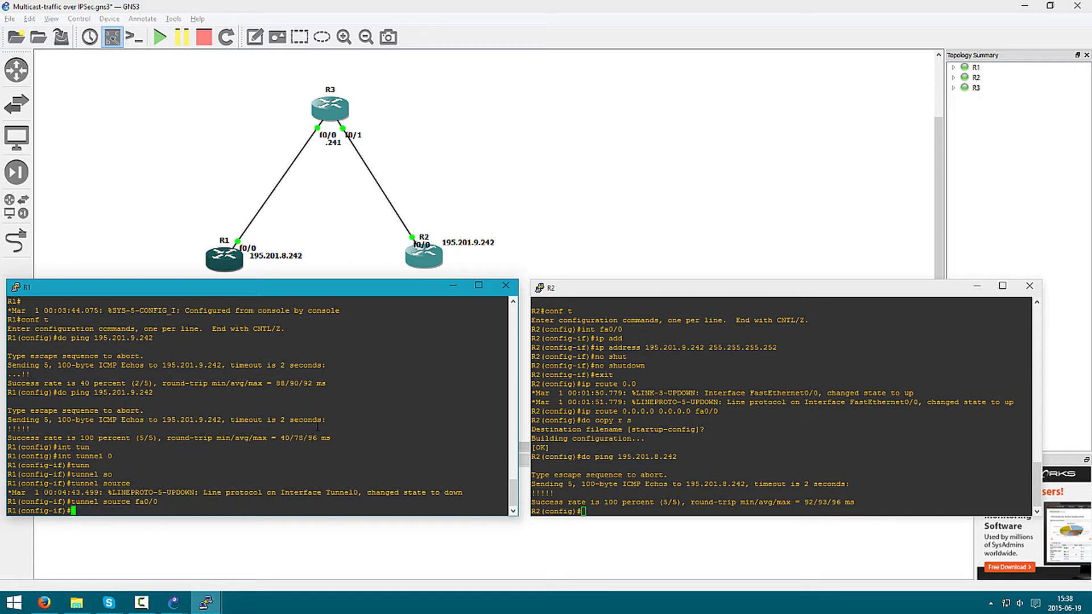
Step: Set the destination of R1's tunnel 0 to 195.201.9.242, checking the accepted argument format first
{"action": "type", "text": "tunn"}
{"action": "key", "text": "Tab"}
{"action": "type", "text": "des"}
{"action": "key", "text": "Tab"}
{"action": "type", "text": "?"}
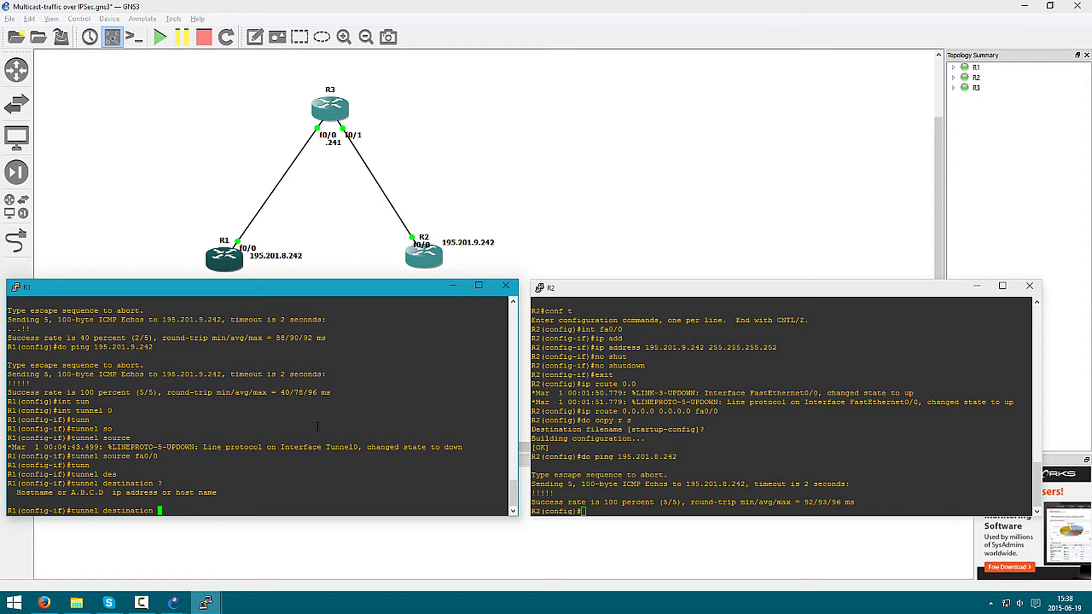
{"action": "type", "text": "195.201.9.242"}
{"action": "key", "text": "Return"}
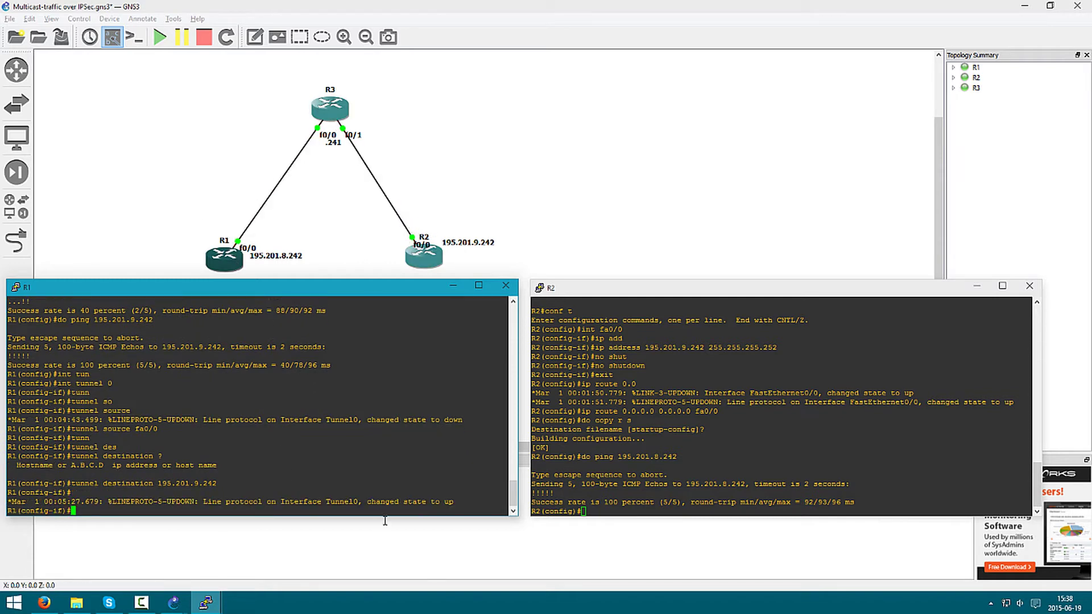
Step: Assign 10.0.0.1 255.255.255.0 to R1's tunnel interface, enable it and return to global configuration mode
{"action": "type", "text": "ip add"}
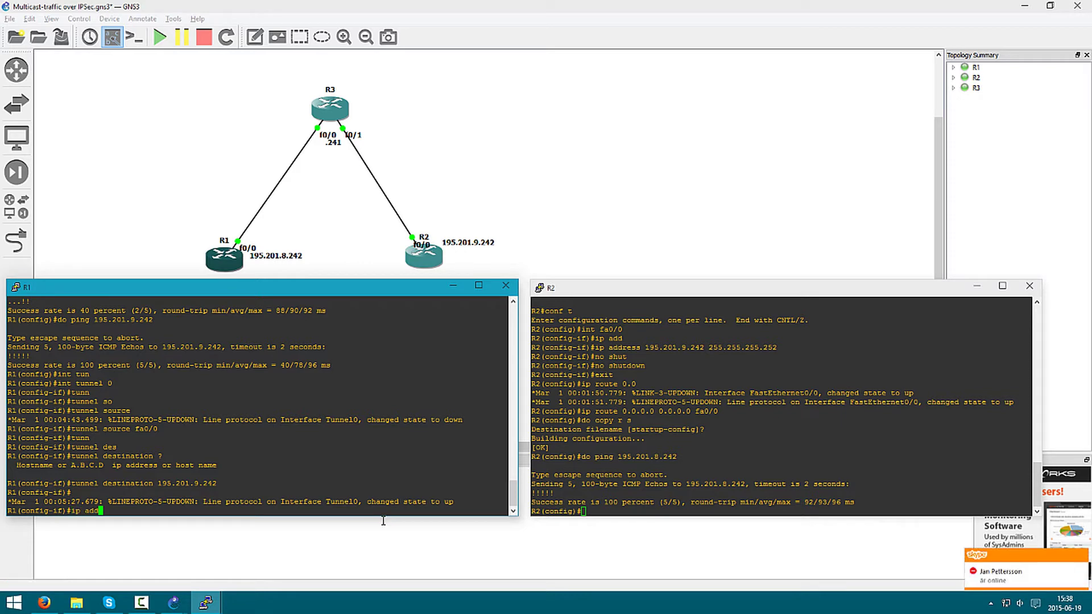
{"action": "key", "text": "Tab"}
{"action": "type", "text": "10.0.0."}
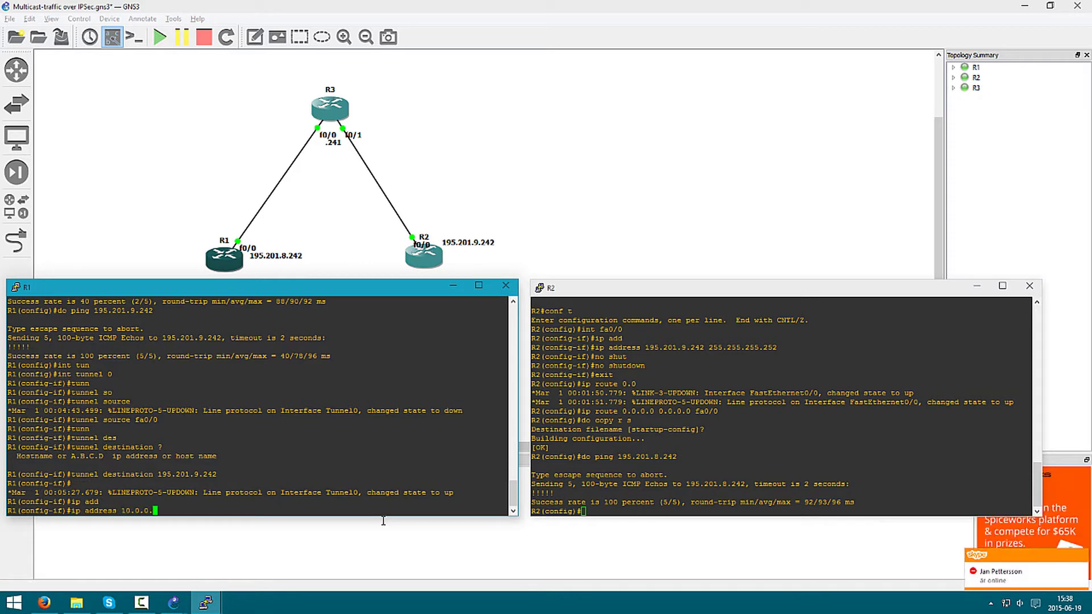
{"action": "type", "text": "1 ?"}
{"action": "type", "text": "55.255.255.0"}
{"action": "key", "text": "Return"}
{"action": "type", "text": "no shut"}
{"action": "key", "text": "Tab"}
{"action": "key", "text": "Return"}
{"action": "type", "text": "exit"}
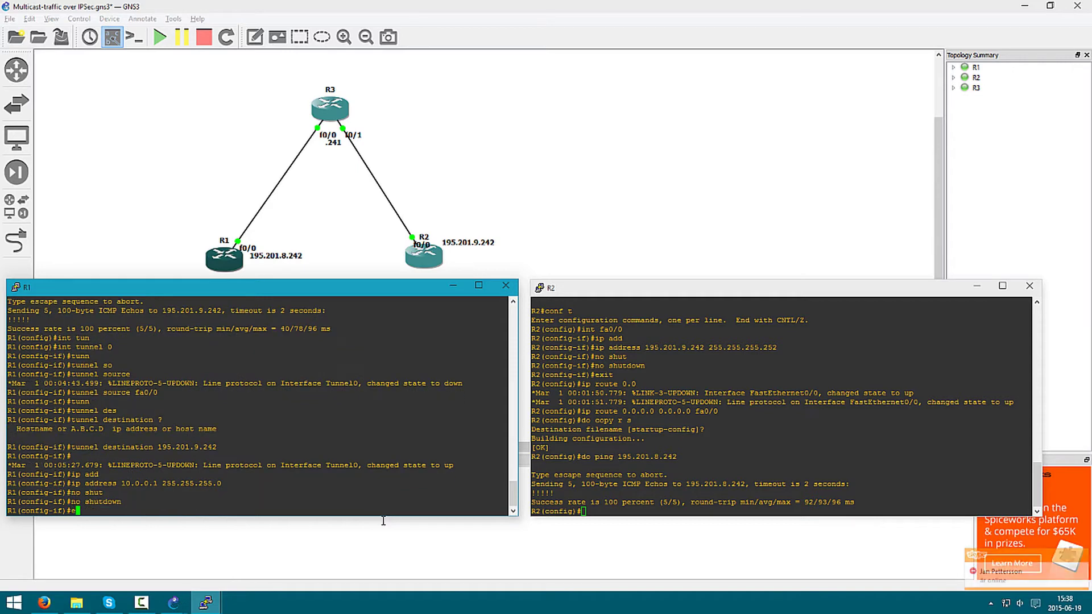
{"action": "key", "text": "Return"}
Step: Create the tunnel 0 interface on R2 and set its tunnel destination to 195.201.8.242
{"action": "left_click", "coordinate": [743, 360]}
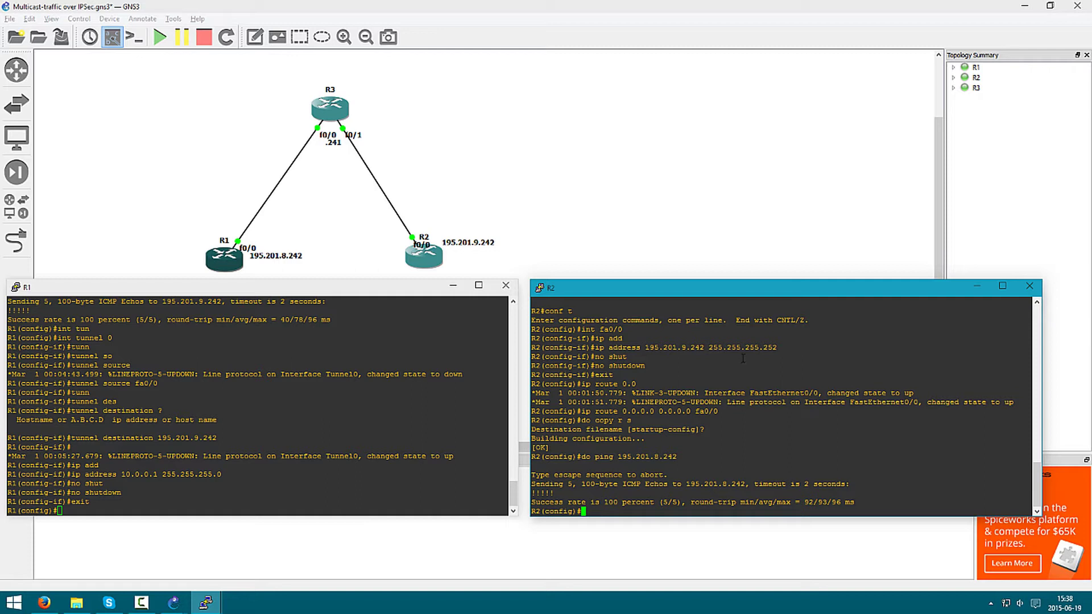
{"action": "type", "text": "int tunnel 0"}
{"action": "key", "text": "Return"}
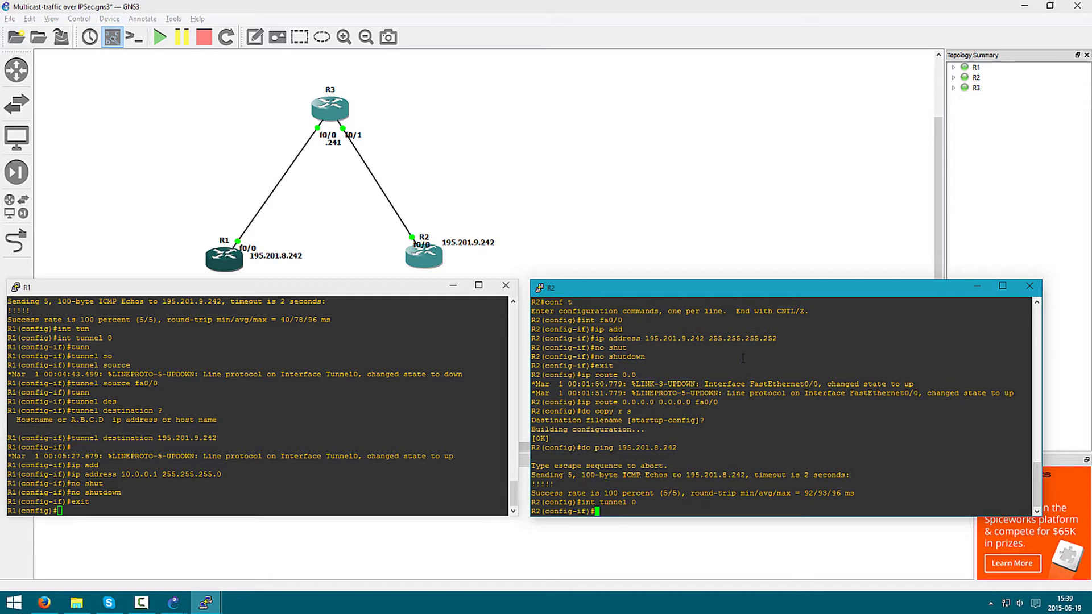
{"action": "type", "text": "tunn"}
{"action": "key", "text": "Tab"}
{"action": "type", "text": "des"}
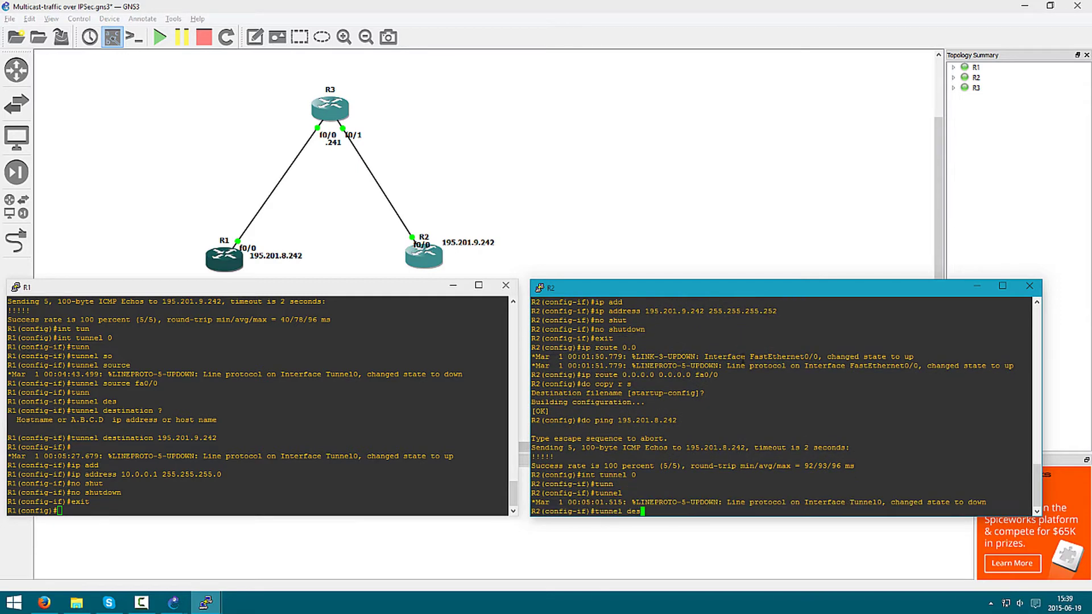
{"action": "key", "text": "Tab"}
{"action": "type", "text": "195.201.8.242"}
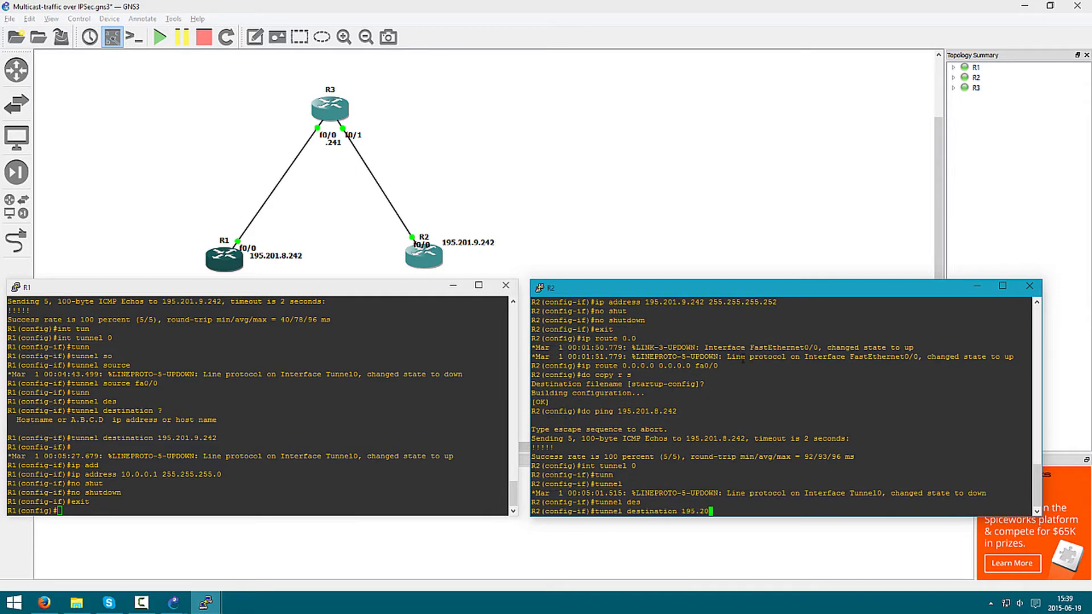
{"action": "key", "text": "Tab"}
{"action": "key", "text": "ctrl+u"}
Step: Set the tunnel source of R2's tunnel 0 interface to fa0/0
{"action": "type", "text": "tunn"}
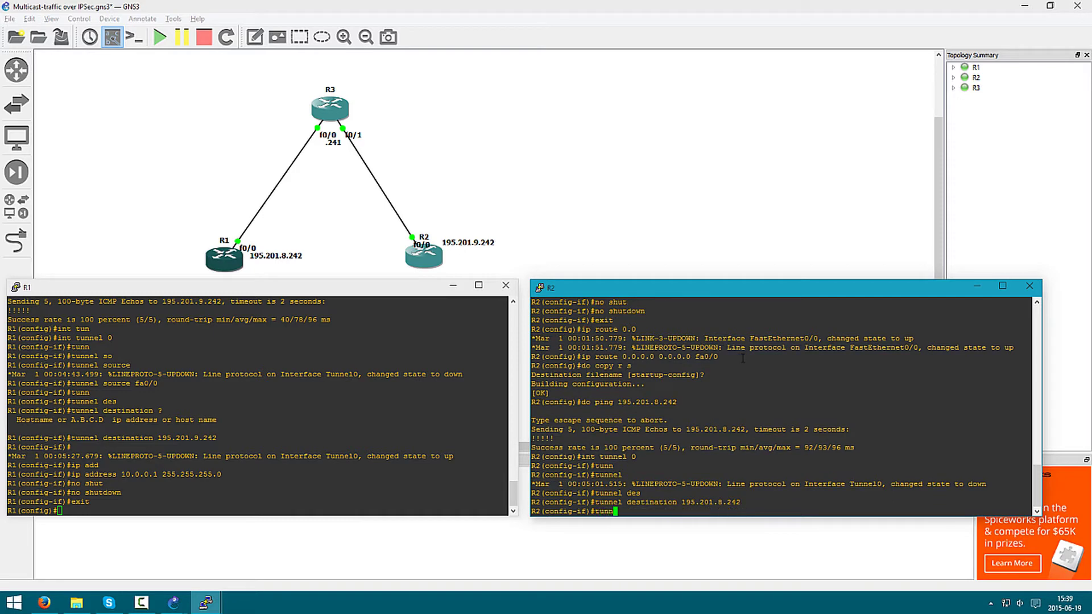
{"action": "key", "text": "Tab"}
{"action": "type", "text": "so"}
{"action": "key", "text": "Tab"}
{"action": "type", "text": "fa0/0"}
{"action": "key", "text": "Return"}
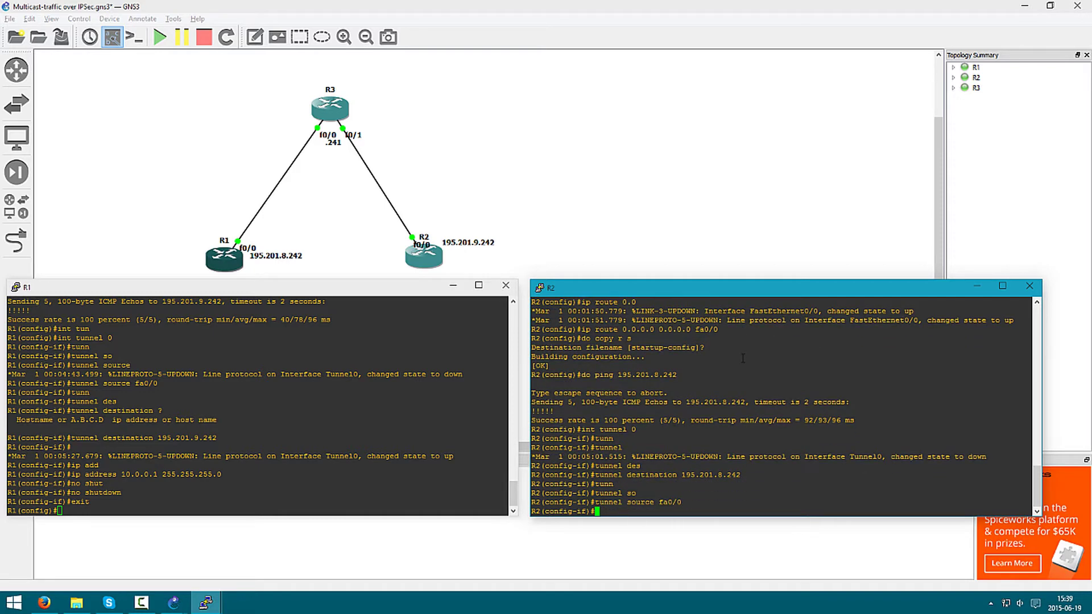
Step: Assign the IP address 10.0.0.2 255.255.255.0 to R2's tunnel interface
{"action": "type", "text": "ip add"}
{"action": "key", "text": "Tab"}
{"action": "type", "text": "10.0.0.2 255.25"}
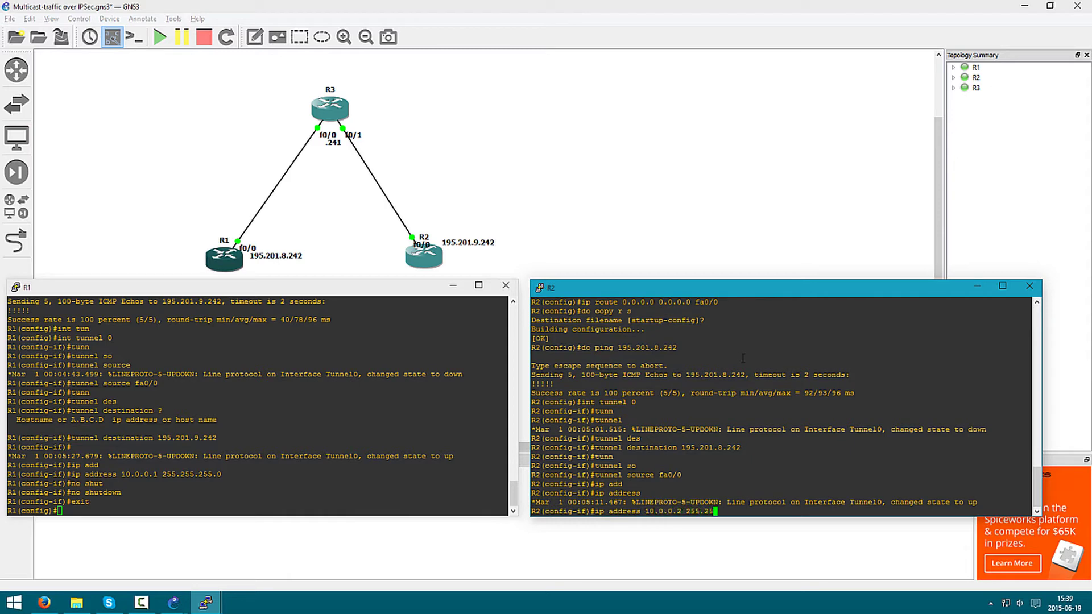
{"action": "type", "text": "5.255.0"}
{"action": "key", "text": "Return"}
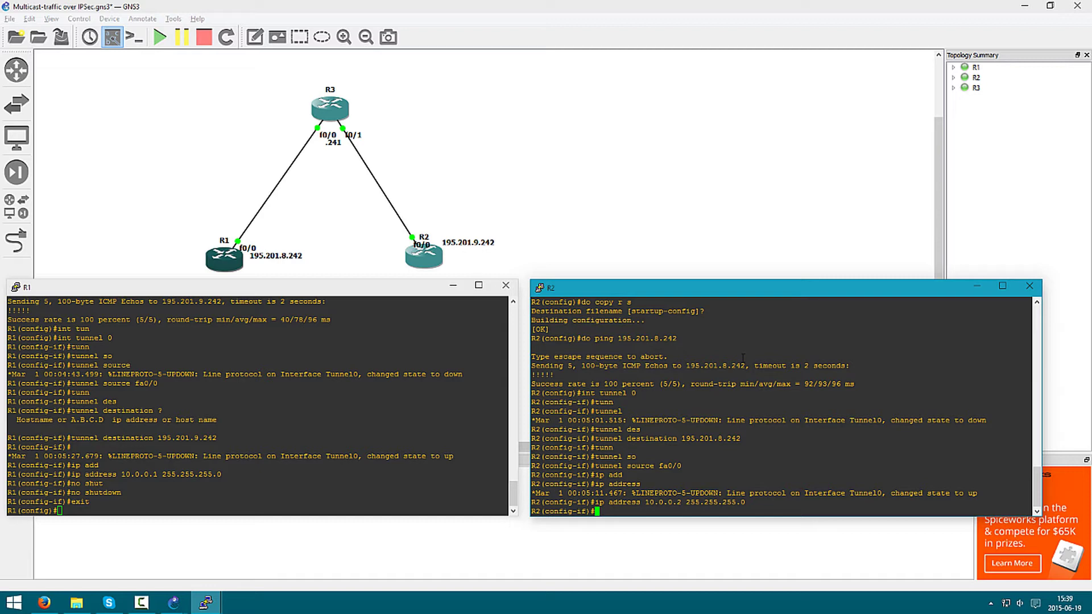
Step: Test the tunnel in both directions by pinging 10.0.0.1 from R2 and 10.0.0.2 from R1
{"action": "type", "text": "do ping 10.0.0.1"}
{"action": "key", "text": "Return"}
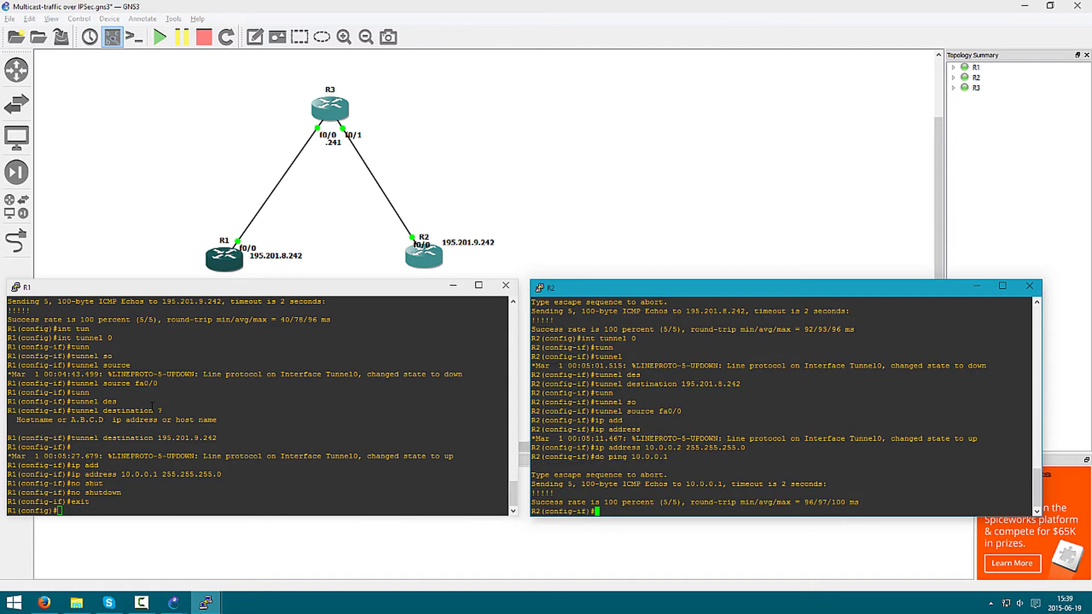
{"action": "left_click", "coordinate": [119, 446]}
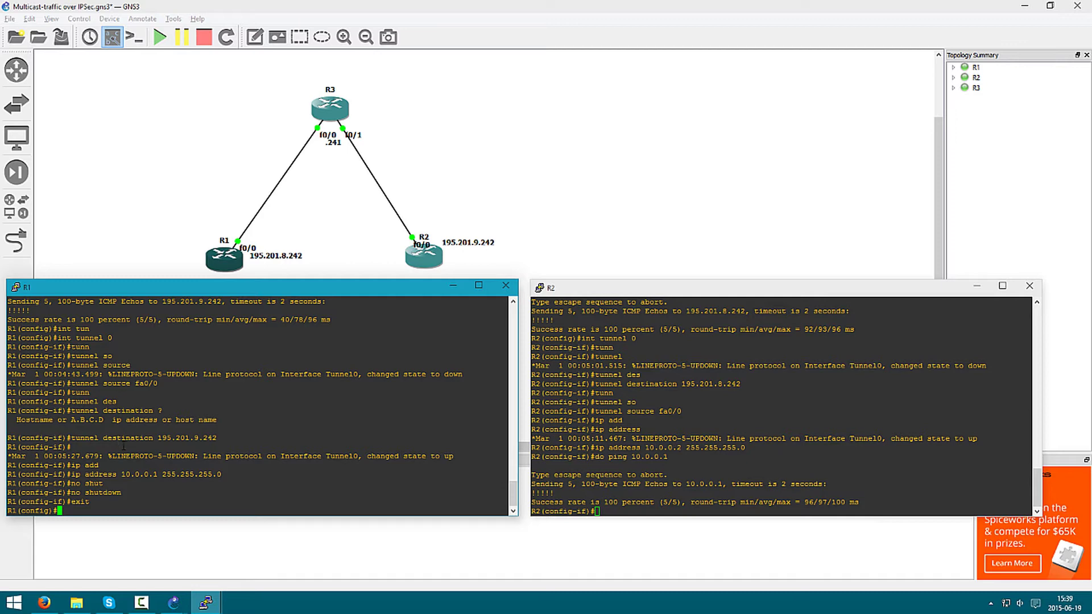
{"action": "type", "text": "do ping 10.0.0.2"}
{"action": "key", "text": "Return"}
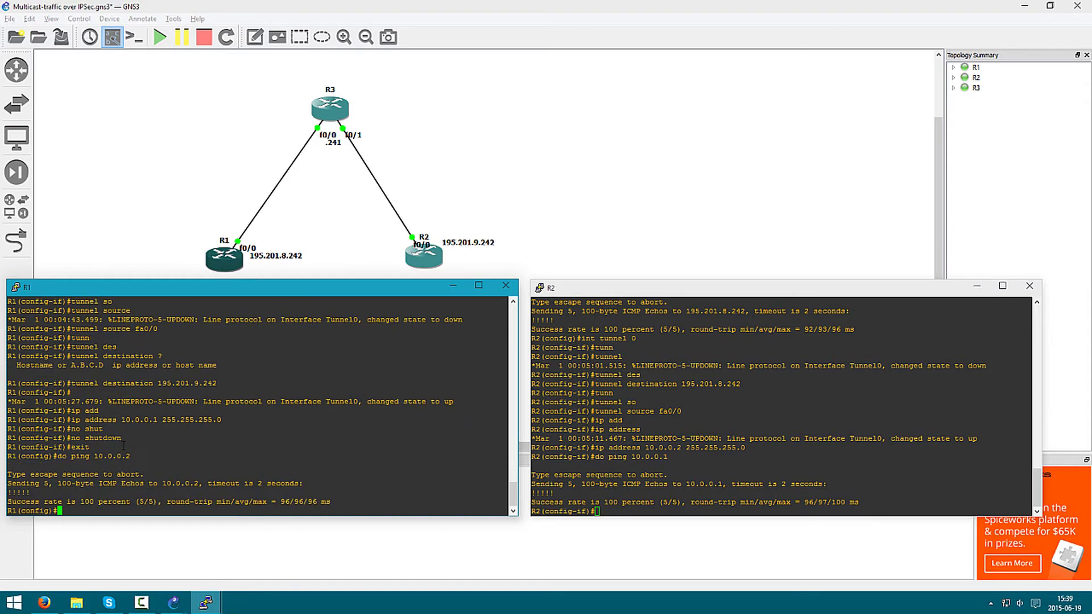
Step: Leave interface and global configuration on R2 to return to privileged EXEC mode
{"action": "left_click", "coordinate": [657, 497]}
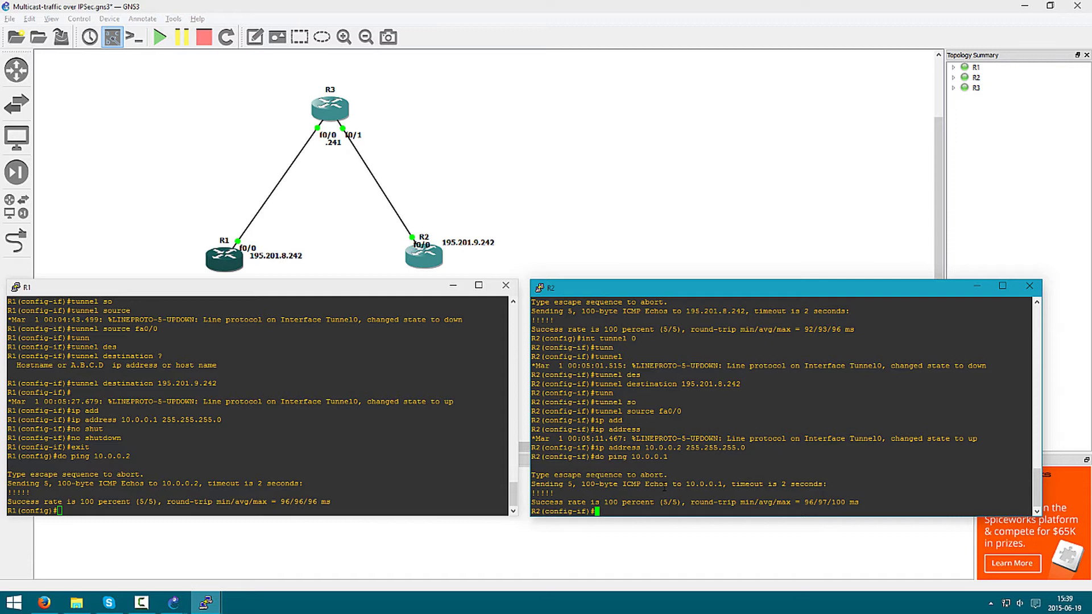
{"action": "type", "text": "exit"}
{"action": "key", "text": "Return"}
{"action": "type", "text": "exit"}
{"action": "key", "text": "Return"}
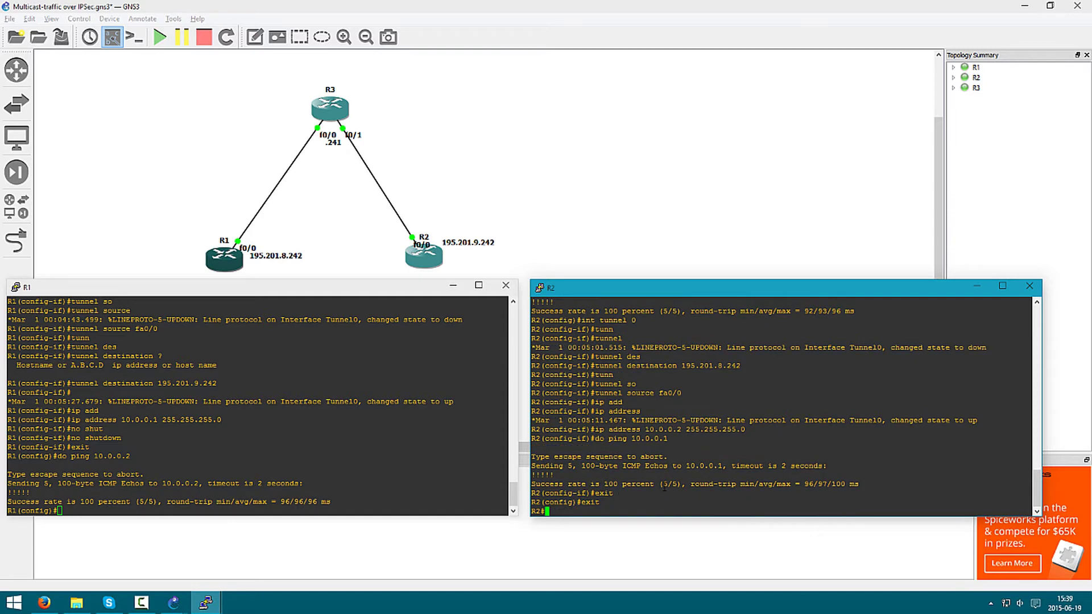
{"action": "type", "text": "sh cry"}
{"action": "key", "text": "Tab"}
{"action": "type", "text": "isp"}
{"action": "key", "text": "Tab"}
{"action": "key", "text": "BackSpace"}
{"action": "key", "text": "BackSpace"}
{"action": "key", "text": "BackSpace"}
{"action": "key", "text": "BackSpace"}
{"action": "key", "text": "BackSpace"}
{"action": "key", "text": "BackSpace"}
{"action": "key", "text": "BackSpace"}
{"action": "key", "text": "BackSpace"}
{"action": "key", "text": "BackSpace"}
{"action": "key", "text": "BackSpace"}
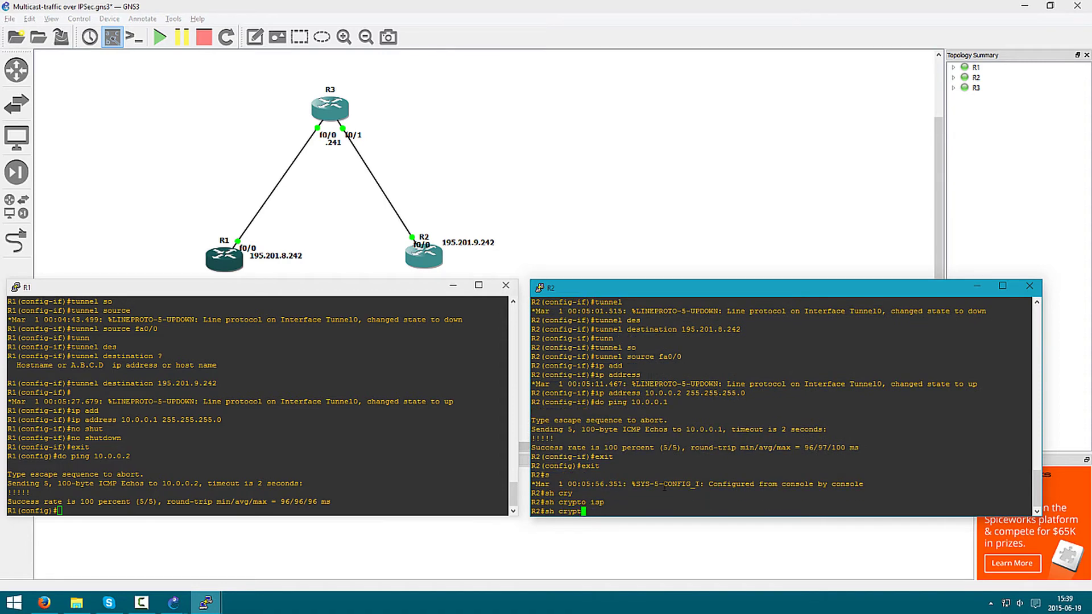
{"action": "type", "text": "ipse"}
{"action": "key", "text": "Tab"}
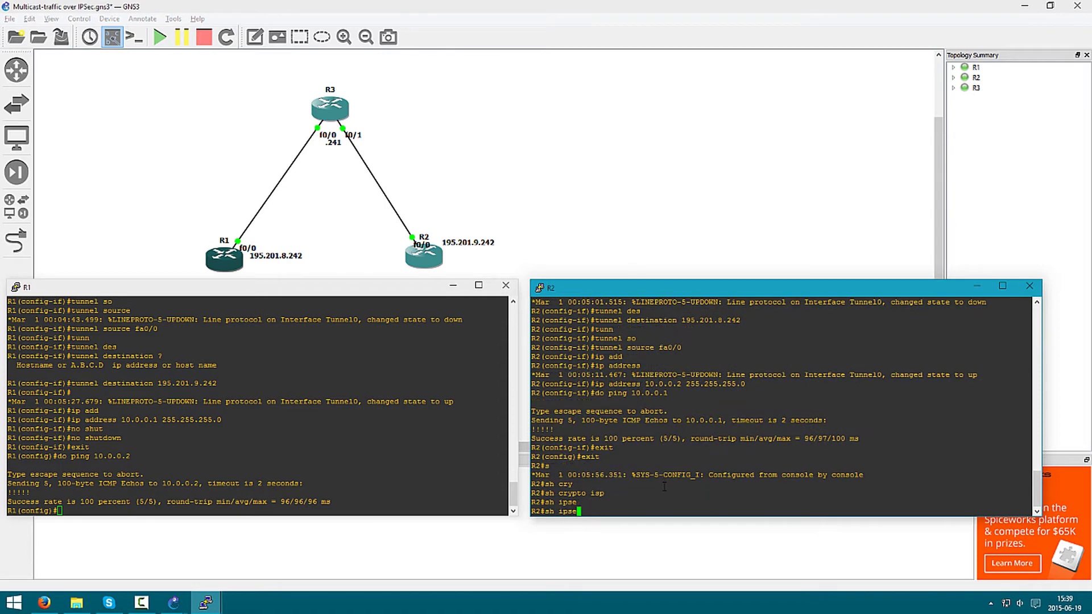
{"action": "key", "text": "BackSpace"}
{"action": "key", "text": "BackSpace"}
{"action": "key", "text": "BackSpace"}
{"action": "key", "text": "BackSpace"}
{"action": "type", "text": "?"}
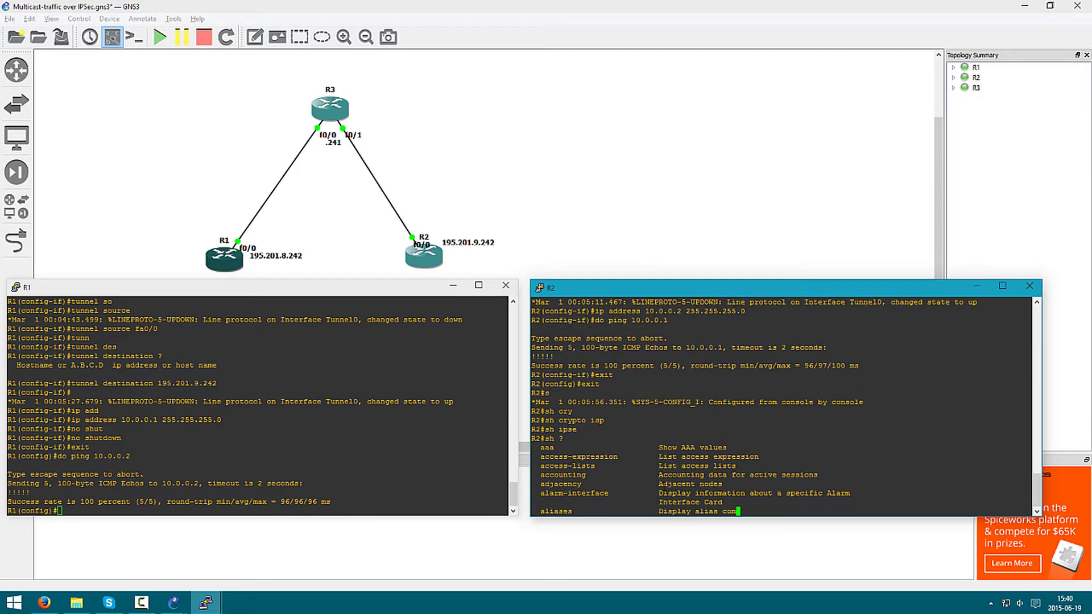
{"action": "type", "text": "qipse?"}
{"action": "key", "text": "BackSpace"}
{"action": "key", "text": "BackSpace"}
{"action": "key", "text": "BackSpace"}
{"action": "key", "text": "BackSpace"}
Step: List the show crypto options on R2 and display its IPSec security associations with sh crypto ipsec sa
{"action": "type", "text": "cry"}
{"action": "key", "text": "Tab"}
{"action": "type", "text": "?"}
{"action": "type", "text": "ipse"}
{"action": "key", "text": "Tab"}
{"action": "type", "text": "sa"}
{"action": "key", "text": "Return"}
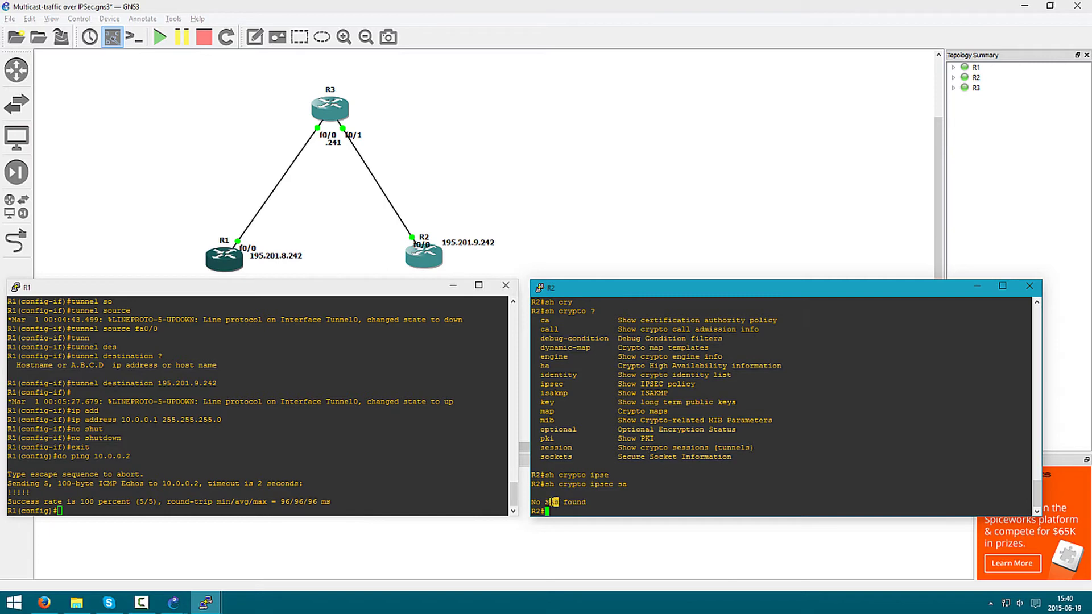
{"action": "left_click_drag", "start_coordinate": [637, 484], "coordinate": [545, 484]}
{"action": "left_click", "coordinate": [574, 508]}
{"action": "left_click", "coordinate": [500, 319]}
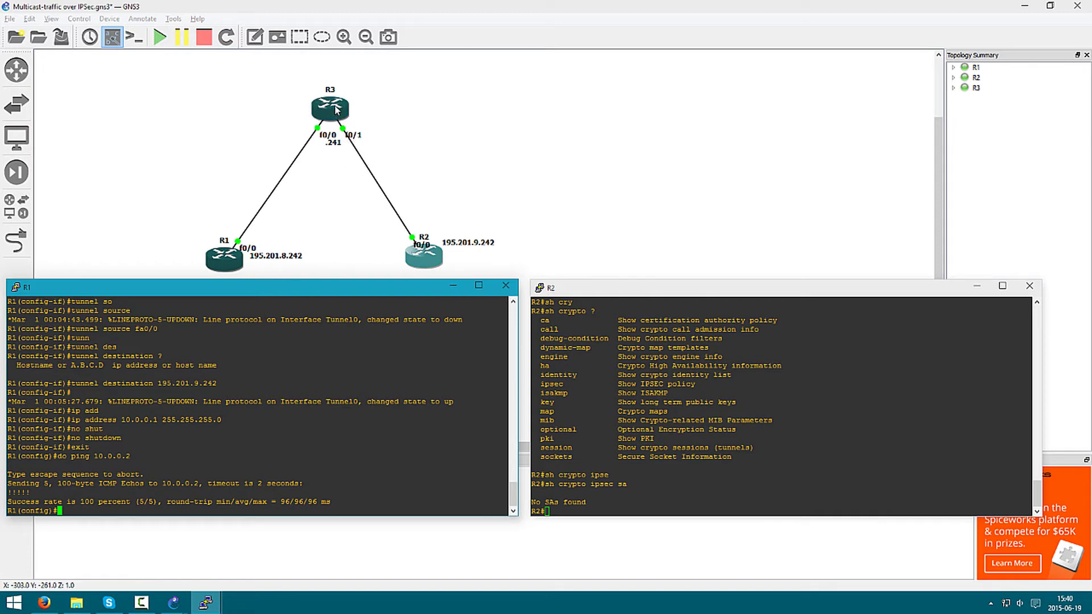
{"action": "left_click", "coordinate": [641, 394]}
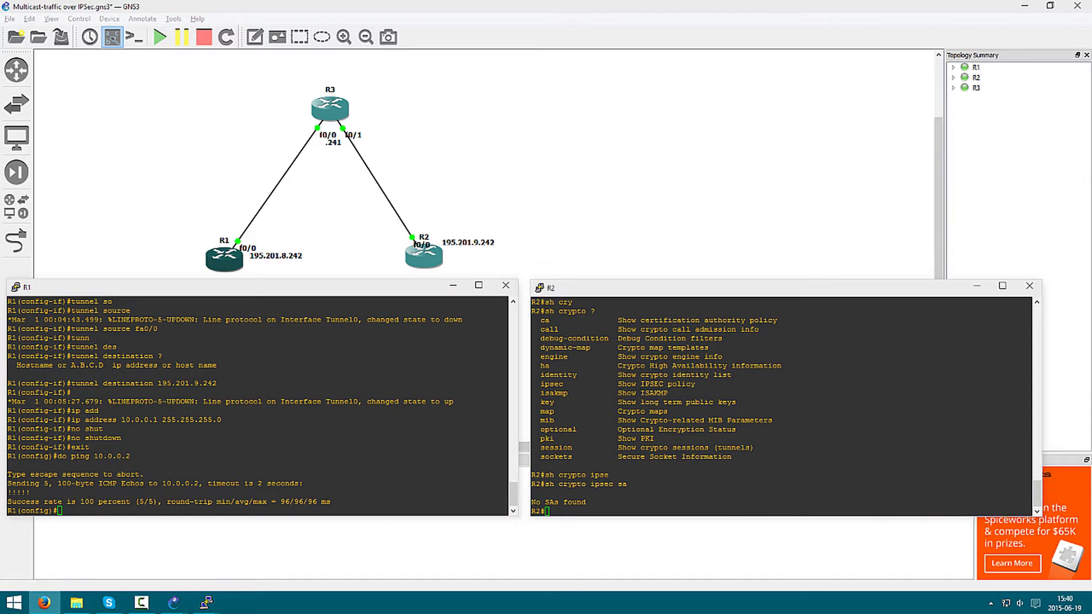
{"action": "left_click", "coordinate": [973, 450]}
Step: Create ISAKMP policy 1 on R1 and enter its configuration mode
{"action": "left_click", "coordinate": [225, 373]}
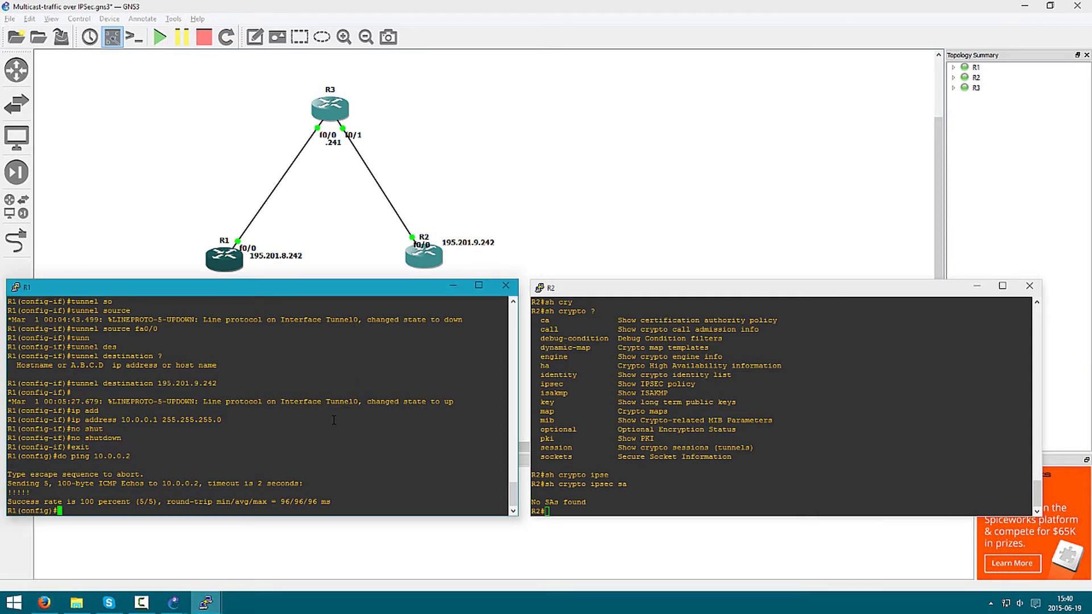
{"action": "type", "text": "cryp"}
{"action": "key", "text": "Tab"}
{"action": "type", "text": "pol"}
{"action": "key", "text": "Tab"}
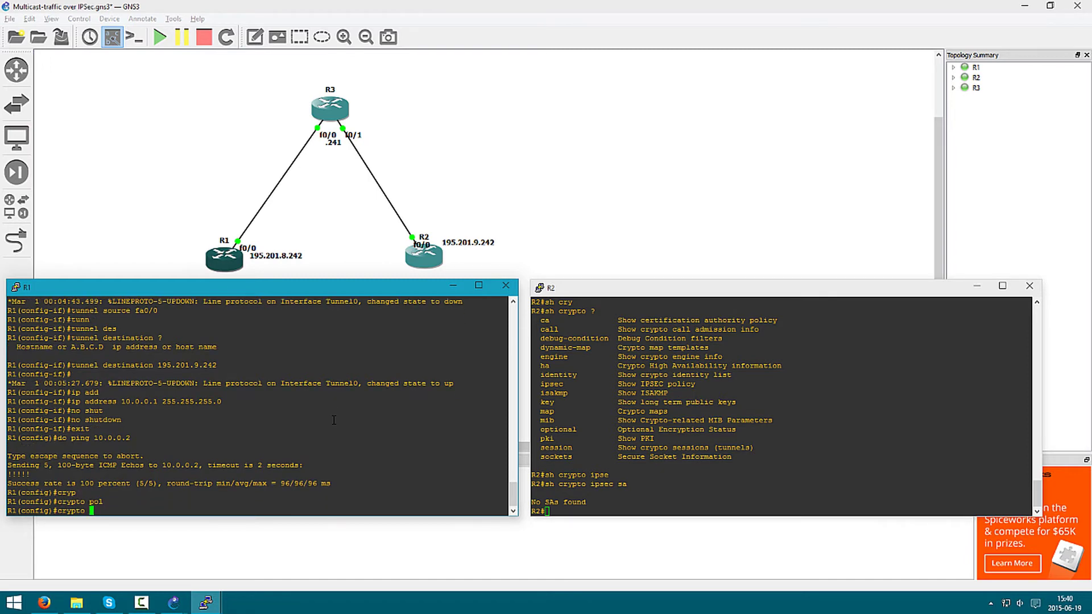
{"action": "type", "text": "is"}
{"action": "key", "text": "Tab"}
{"action": "type", "text": "pol"}
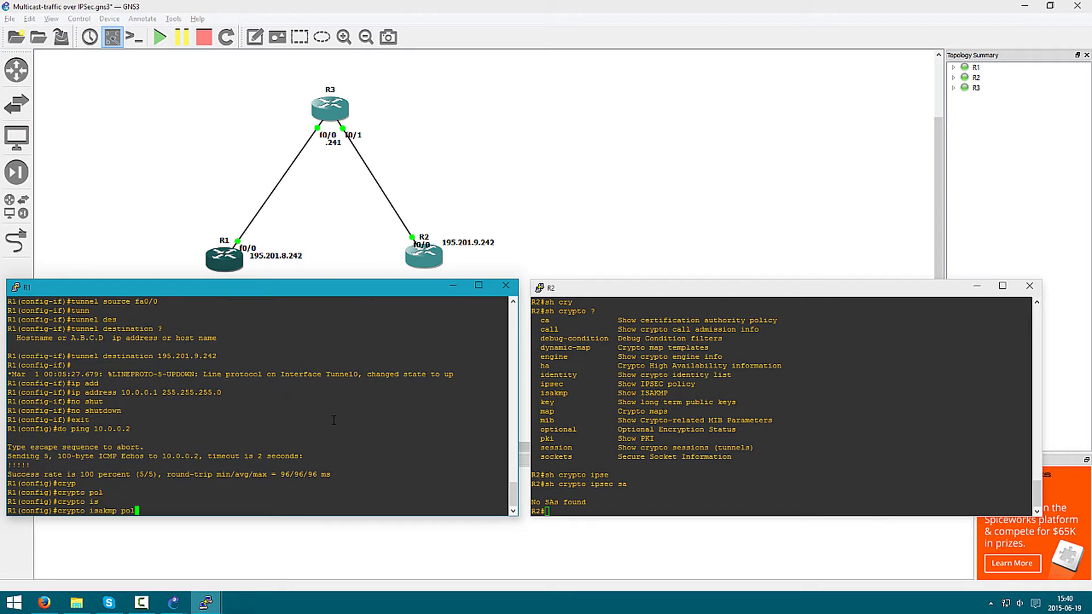
{"action": "key", "text": "Tab"}
{"action": "type", "text": "1"}
{"action": "key", "text": "Return"}
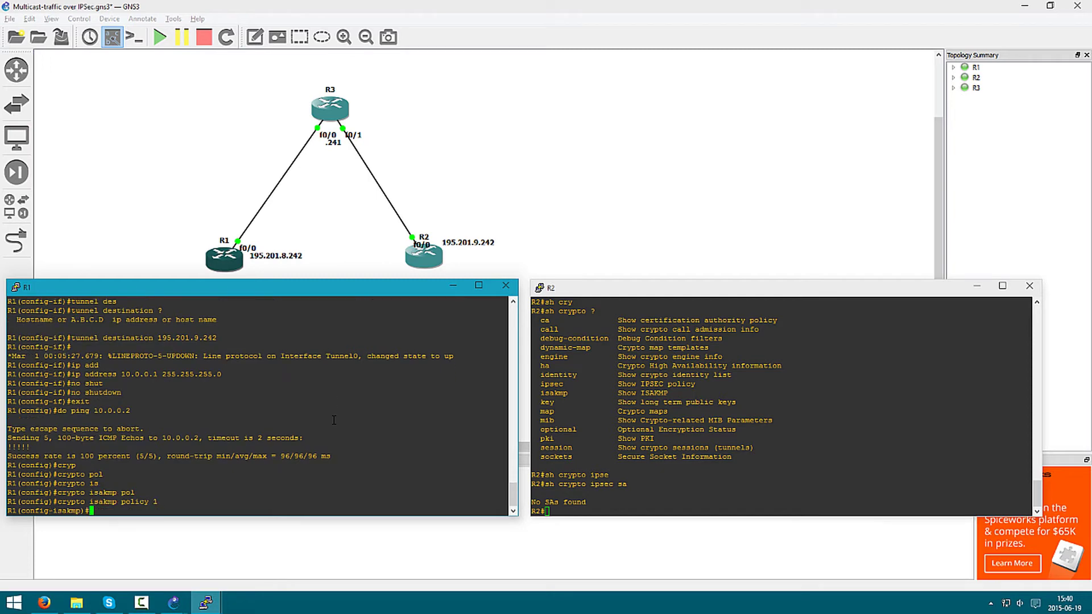
Step: List the encryption algorithms for R1's ISAKMP policy and set encryption to 3des
{"action": "type", "text": "en"}
{"action": "key", "text": "Tab"}
{"action": "type", "text": "?"}
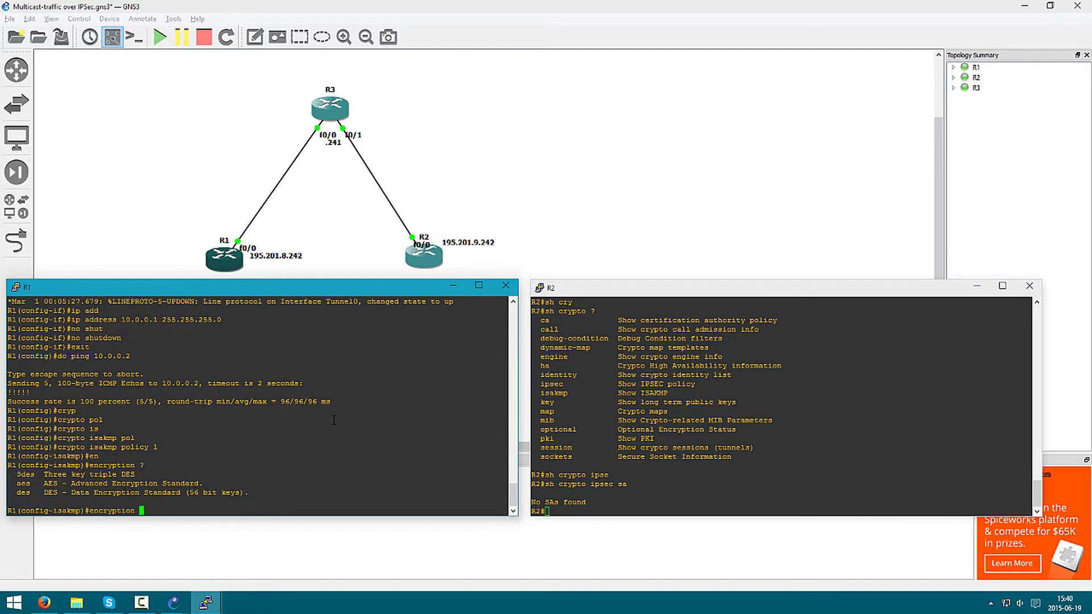
{"action": "type", "text": "3d"}
{"action": "key", "text": "Tab"}
{"action": "key", "text": "Return"}
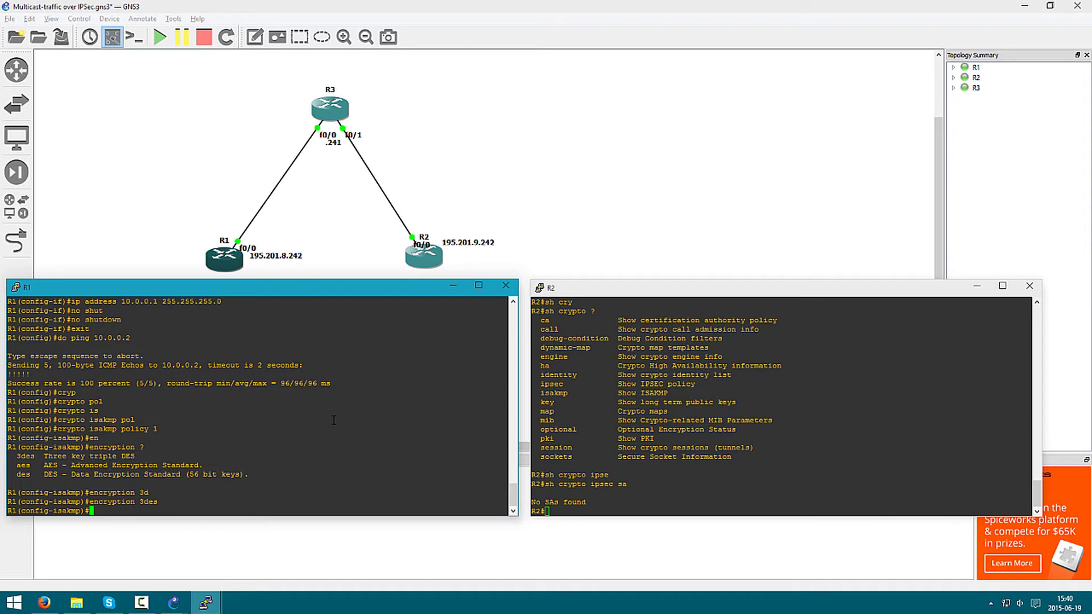
Step: List the authentication methods for R1's ISAKMP policy and set authentication to pre-share
{"action": "type", "text": "auth"}
{"action": "key", "text": "Tab"}
{"action": "type", "text": "?"}
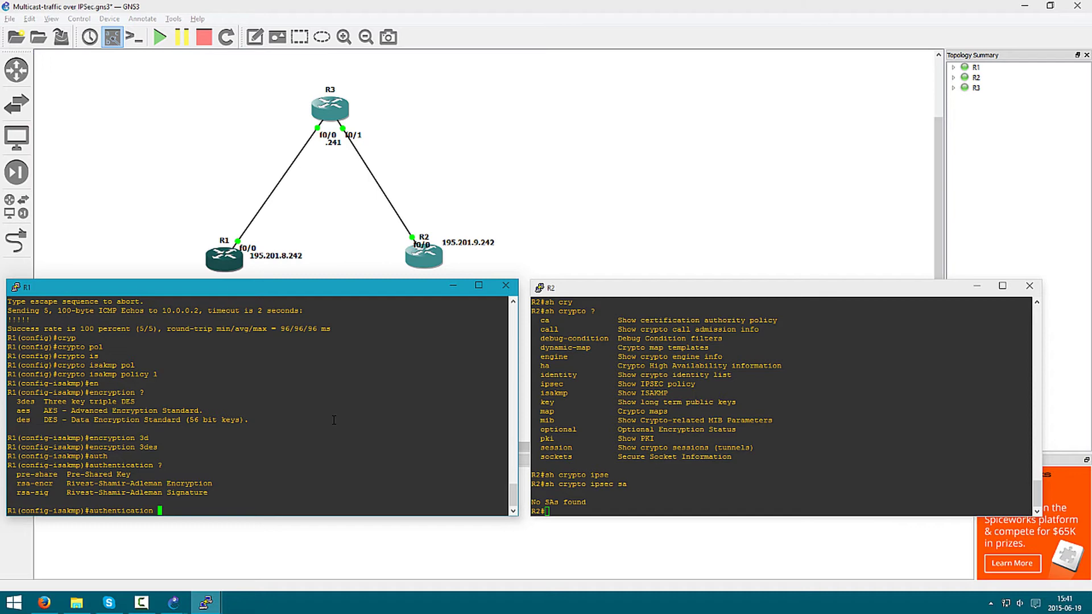
{"action": "type", "text": "pre"}
{"action": "key", "text": "Tab"}
{"action": "key", "text": "Return"}
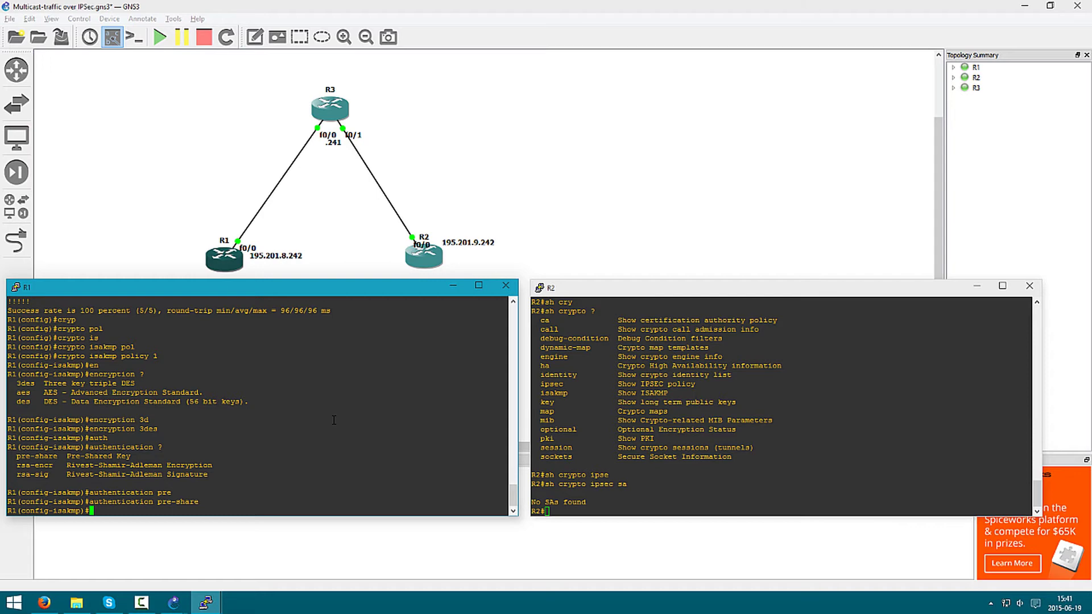
Step: List the Diffie-Hellman groups for R1's ISAKMP policy and set it to group 2
{"action": "type", "text": "grou"}
{"action": "key", "text": "Tab"}
{"action": "type", "text": "?"}
{"action": "type", "text": "2"}
{"action": "key", "text": "Return"}
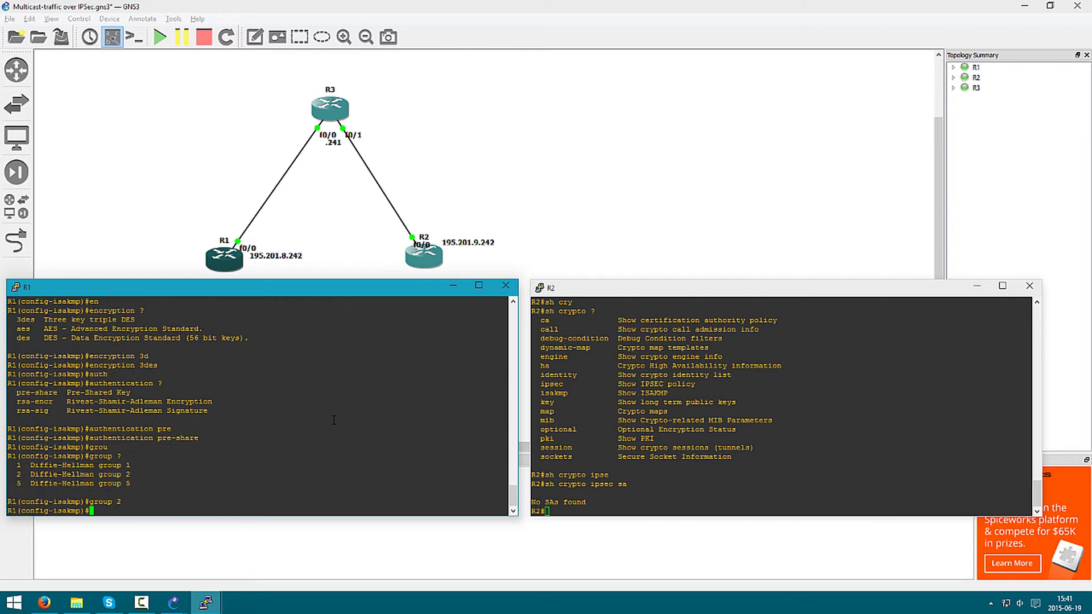
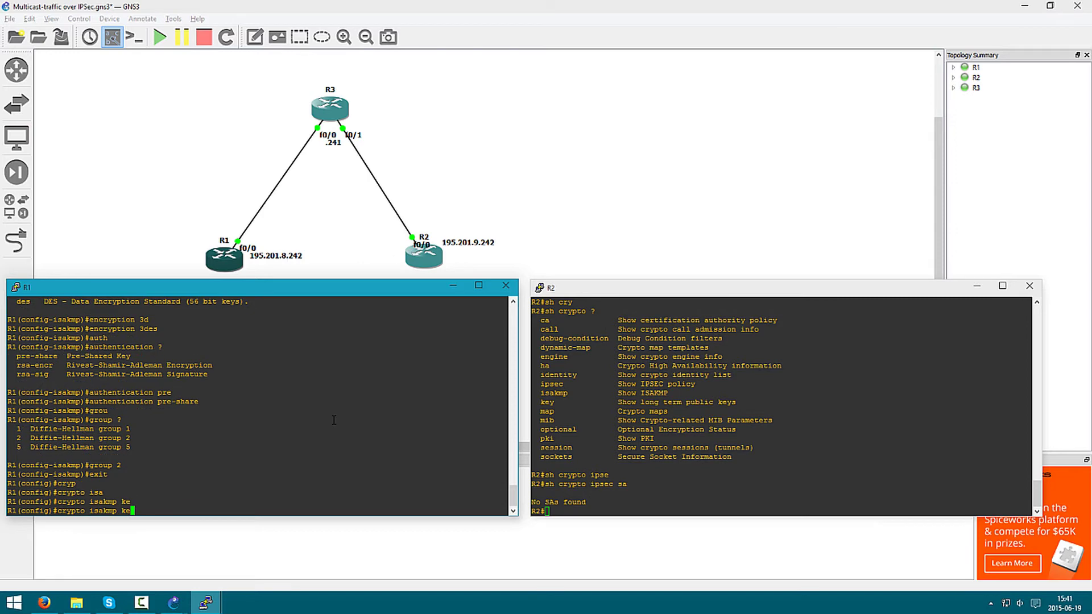
Step: Try to define R1's ISAKMP pre-shared key for a peer address without specifying the key's encryption type
{"action": "type", "text": "y ?"}
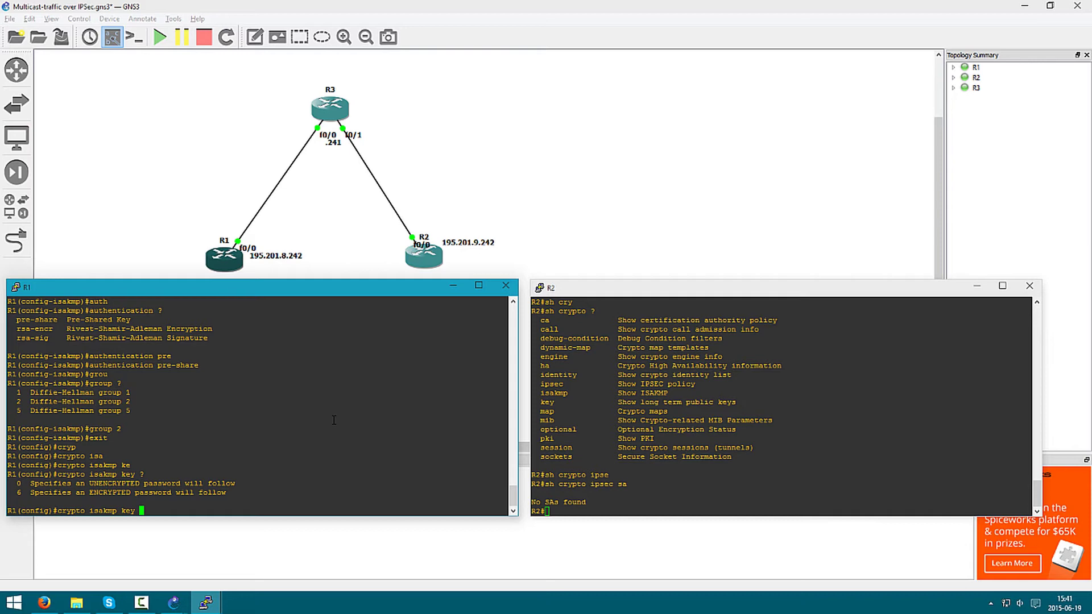
{"action": "type", "text": "password"}
{"action": "key", "text": "BackSpace"}
{"action": "key", "text": "BackSpace"}
{"action": "key", "text": "BackSpace"}
{"action": "type", "text": "add"}
{"action": "key", "text": "Tab"}
{"action": "key", "text": "BackSpace"}
{"action": "key", "text": "BackSpace"}
{"action": "key", "text": "BackSpace"}
{"action": "key", "text": "BackSpace"}
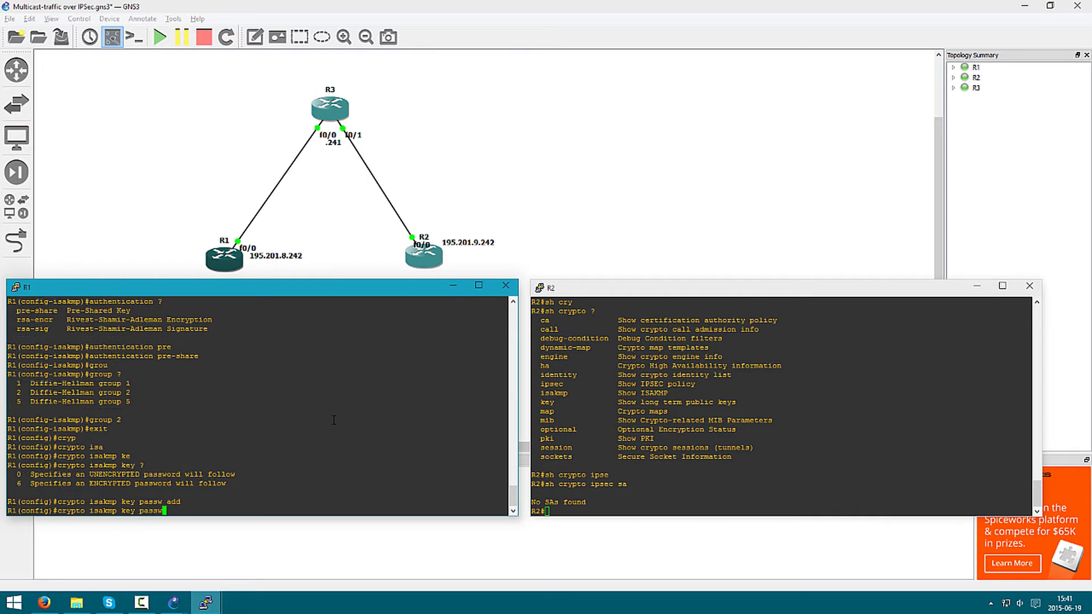
{"action": "type", "text": "?"}
{"action": "key", "text": "BackSpace"}
{"action": "key", "text": "BackSpace"}
{"action": "key", "text": "BackSpace"}
{"action": "key", "text": "BackSpace"}
{"action": "key", "text": "BackSpace"}
{"action": "key", "text": "BackSpace"}
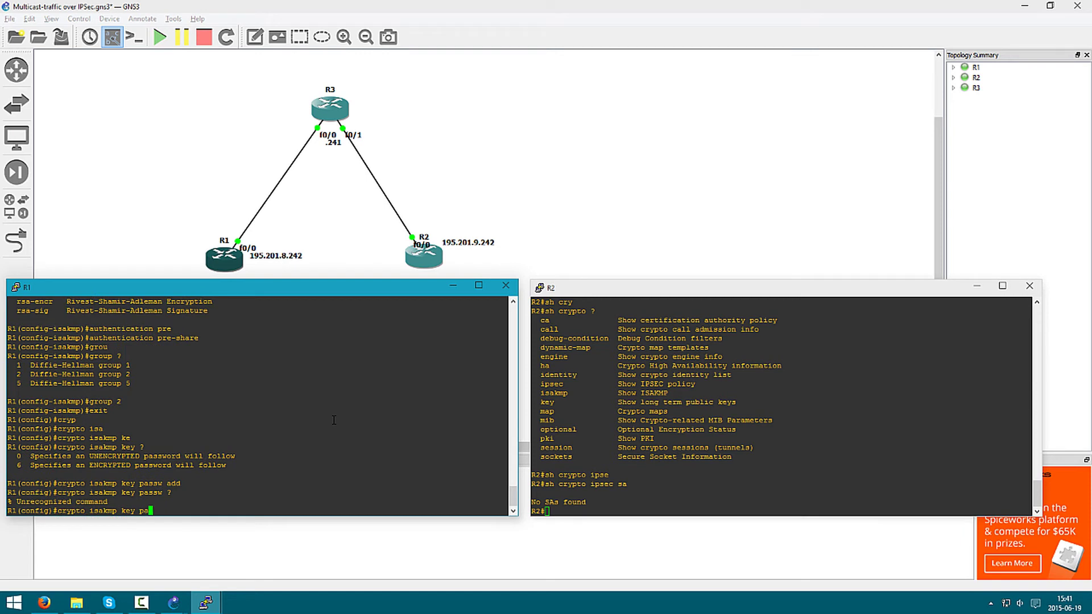
Step: List R1's ISAKMP key options and set an unencrypted (0) pre-shared key for peer address 195.201.9.242
{"action": "type", "text": "?"}
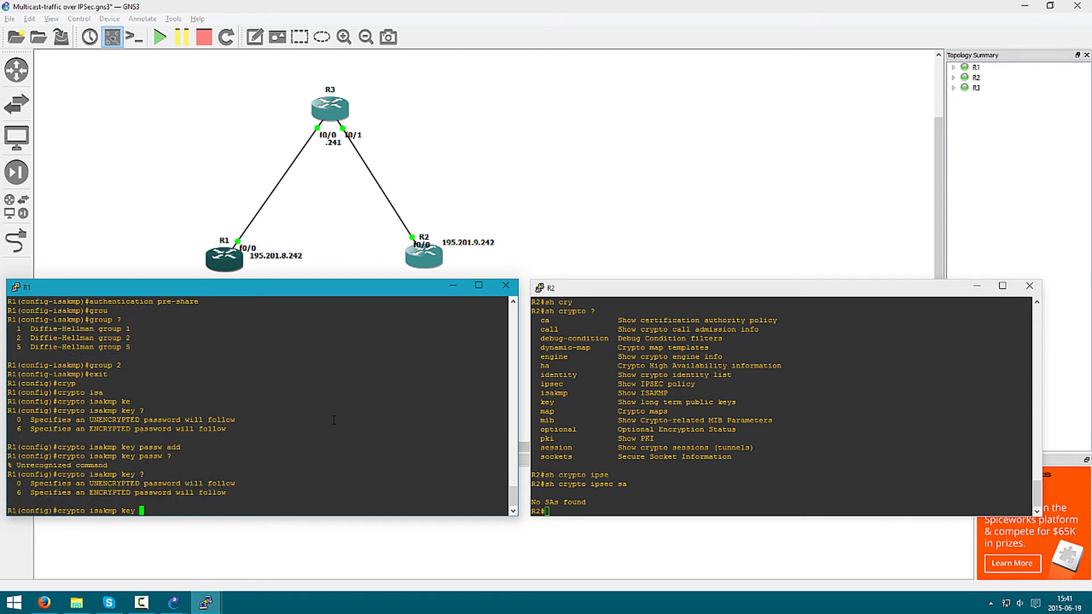
{"action": "type", "text": "0 "}
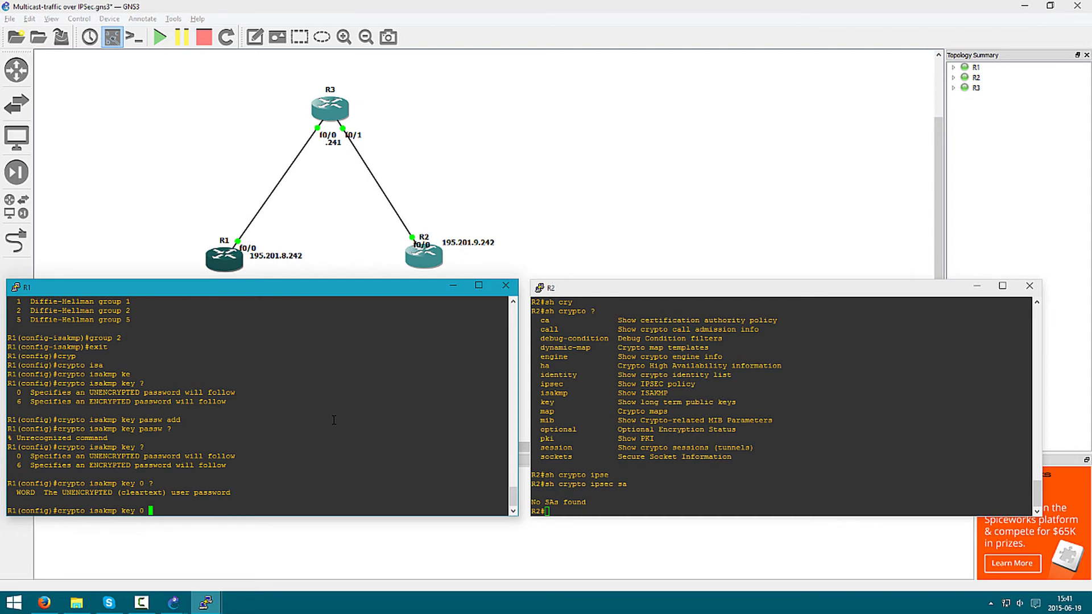
{"action": "type", "text": "?passw "}
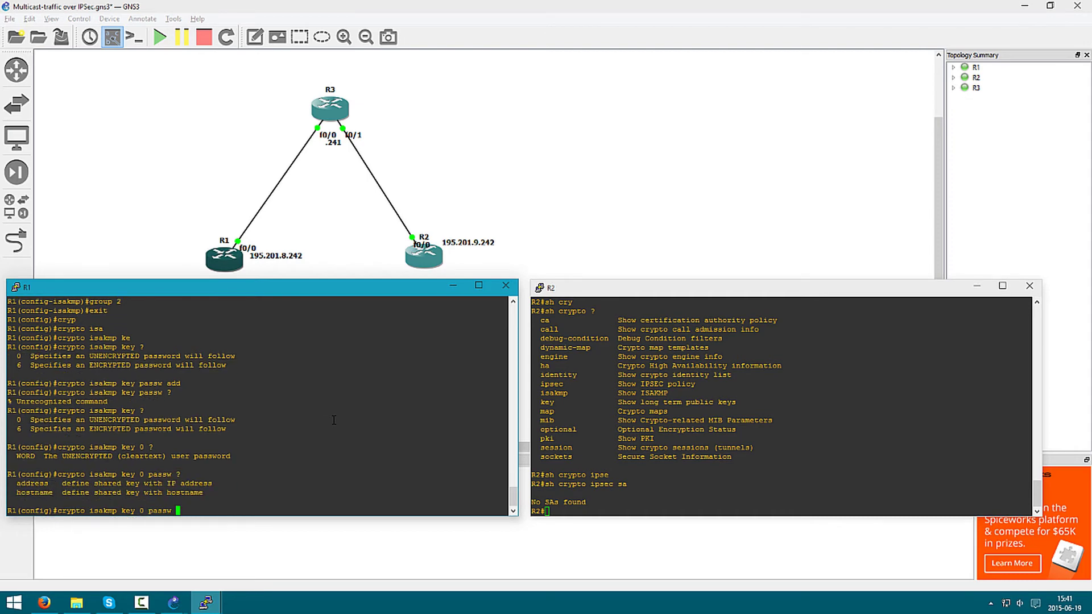
{"action": "type", "text": "?add"}
{"action": "key", "text": "Tab"}
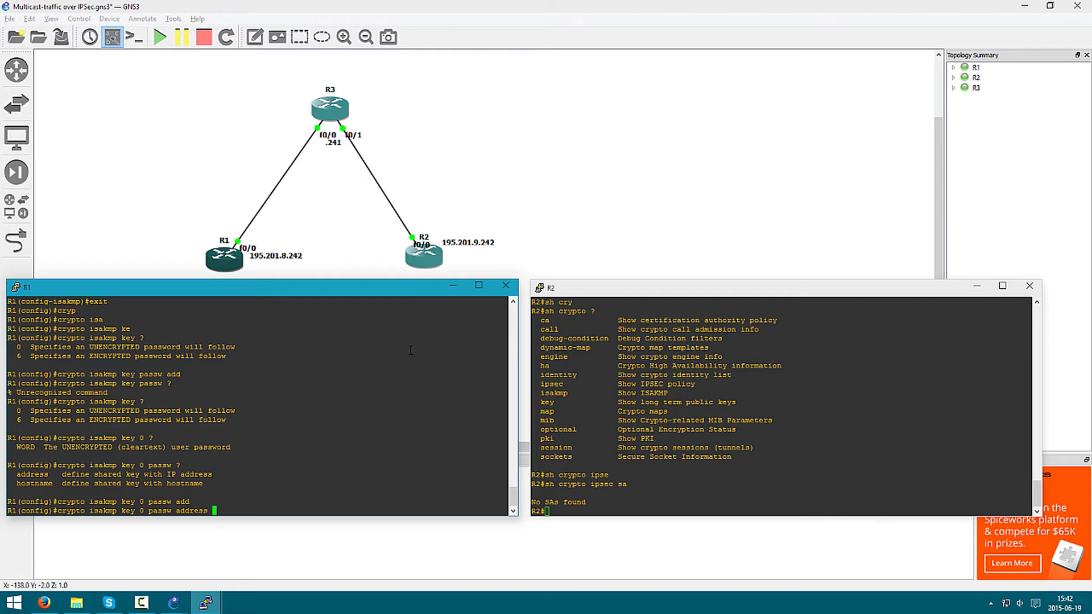
{"action": "type", "text": "195.201.9.242"}
{"action": "key", "text": "Return"}
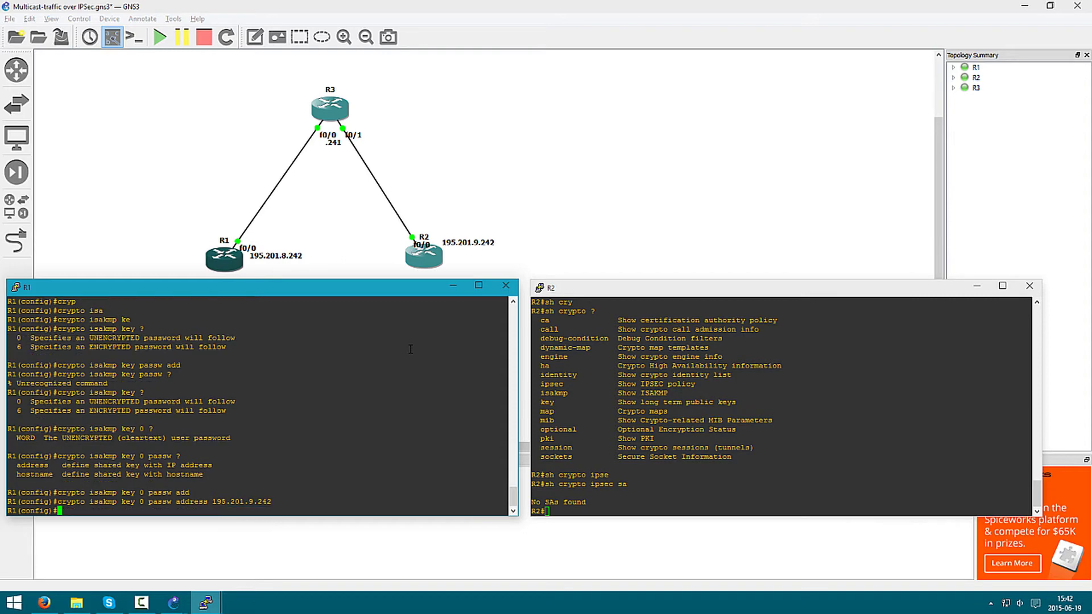
Step: Begin an IPsec transform set named set1 on R1 and list the available transforms
{"action": "type", "text": "cryp"}
{"action": "key", "text": "Tab"}
{"action": "type", "text": "ips"}
{"action": "key", "text": "Tab"}
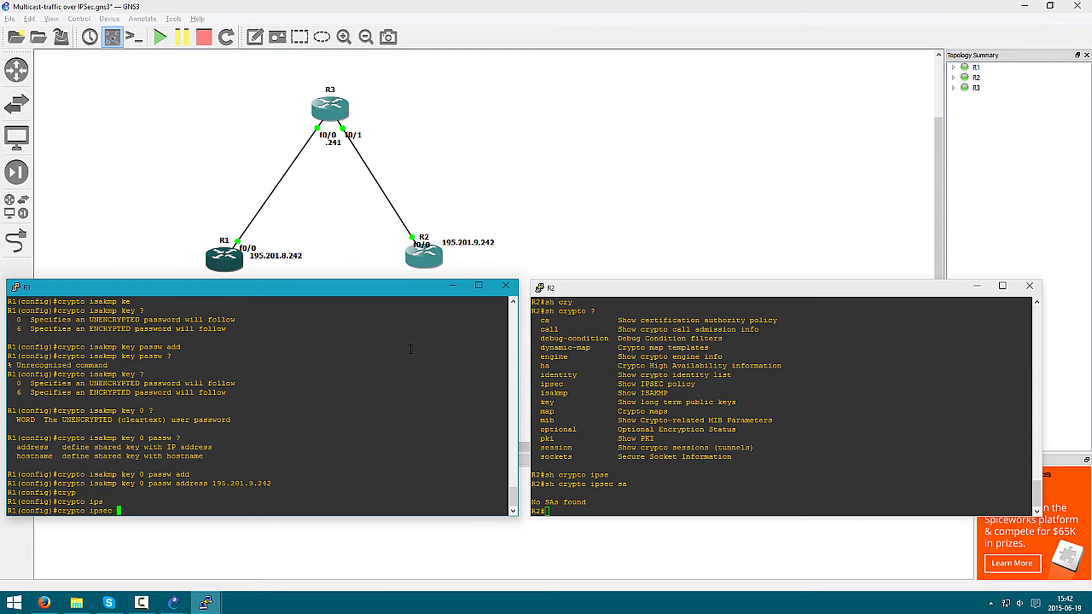
{"action": "type", "text": "tran"}
{"action": "key", "text": "Tab"}
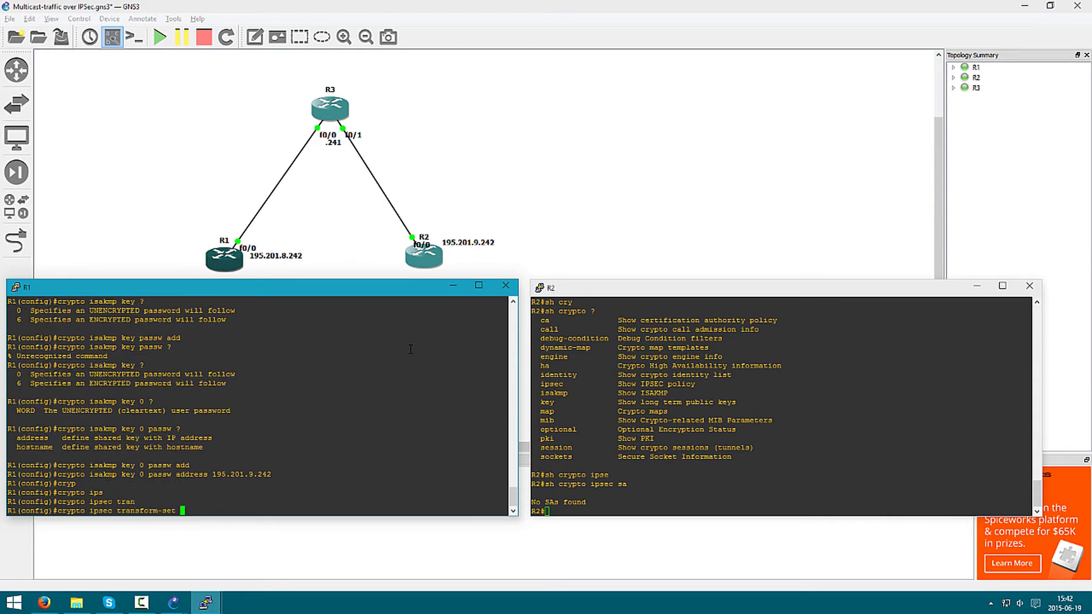
{"action": "type", "text": "set1 ?"}
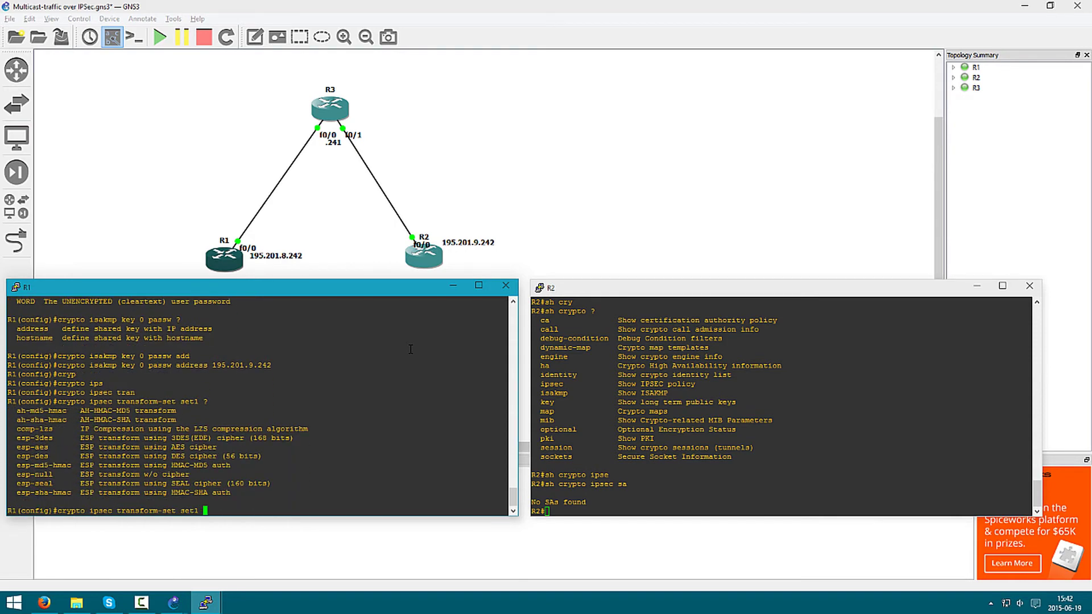
Step: Create R1's transform set set1 with esp-3des and esp-sha-hmac, and return to global configuration mode
{"action": "type", "text": "esp-3"}
{"action": "key", "text": "Return"}
{"action": "type", "text": "crypto ipsec transform-set set1 esp-3des"}
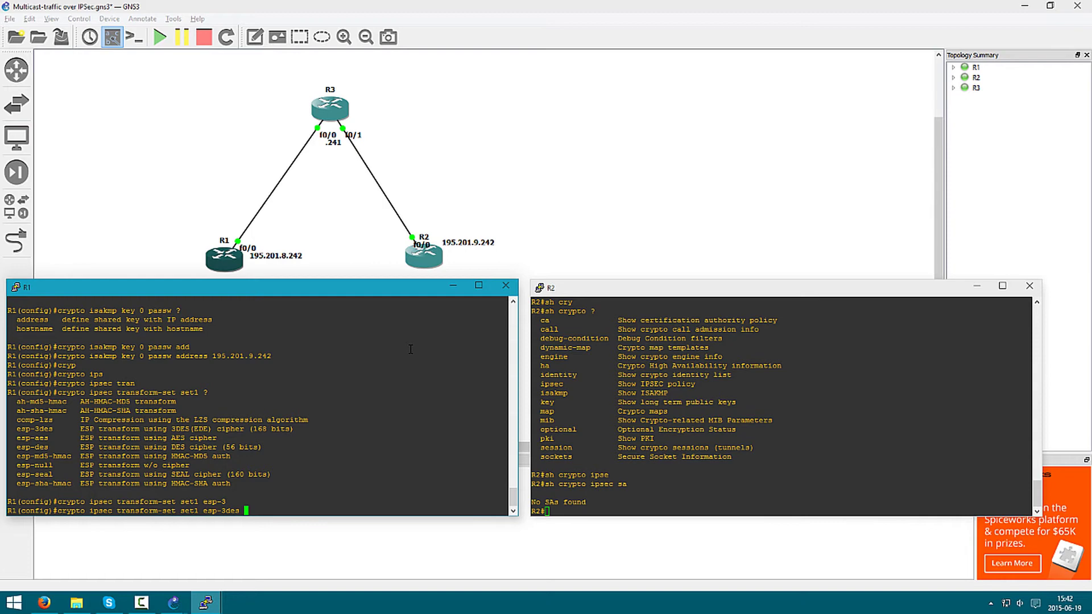
{"action": "type", "text": "esp-s"}
{"action": "key", "text": "Tab"}
{"action": "type", "text": "ha-hmac"}
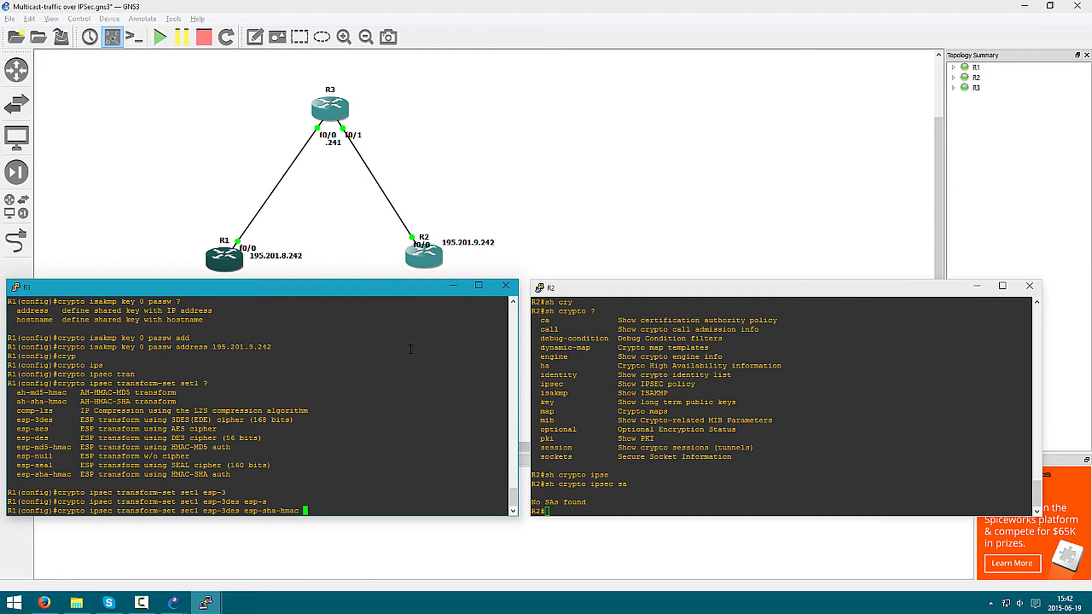
{"action": "key", "text": "Return"}
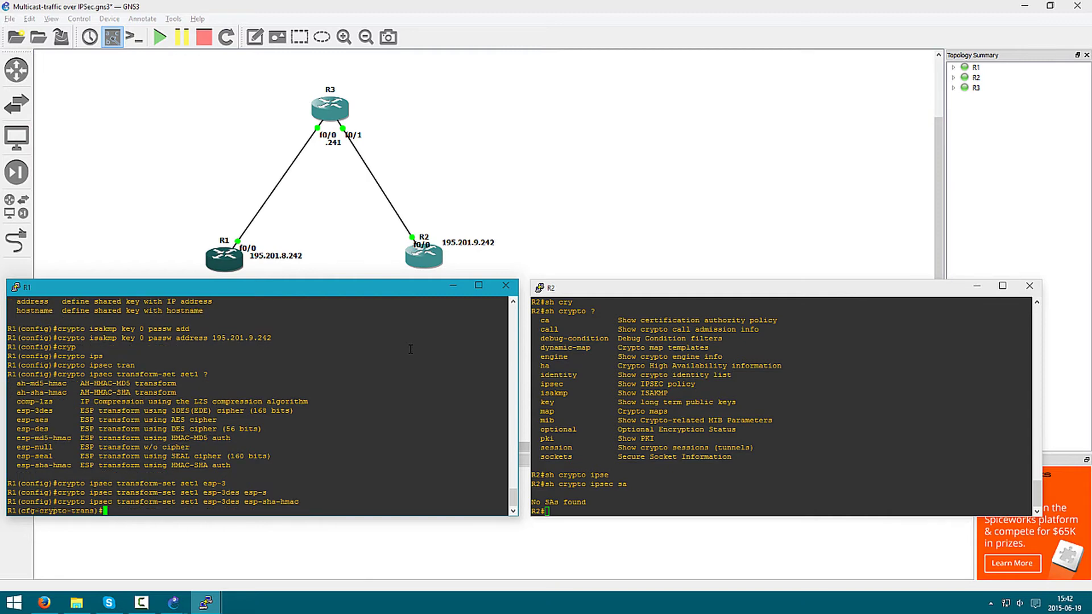
{"action": "type", "text": "exit"}
{"action": "key", "text": "Return"}
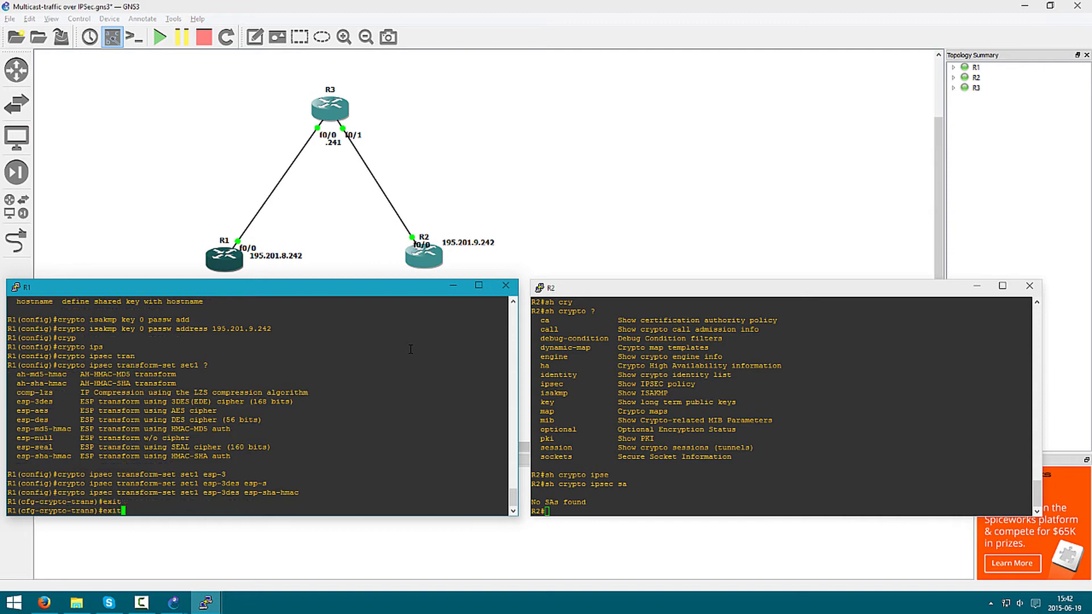
Step: Create an IPsec profile named VTI on R1 and enter its configuration mode
{"action": "type", "text": "cryp"}
{"action": "key", "text": "Tab"}
{"action": "type", "text": "ip"}
{"action": "key", "text": "Tab"}
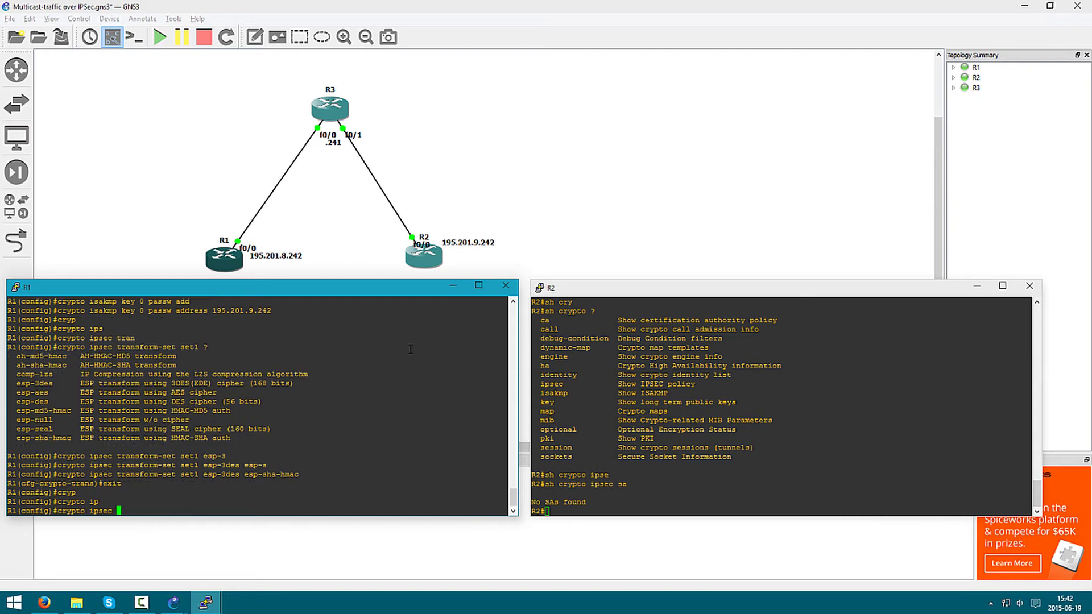
{"action": "type", "text": "pro"}
{"action": "key", "text": "Tab"}
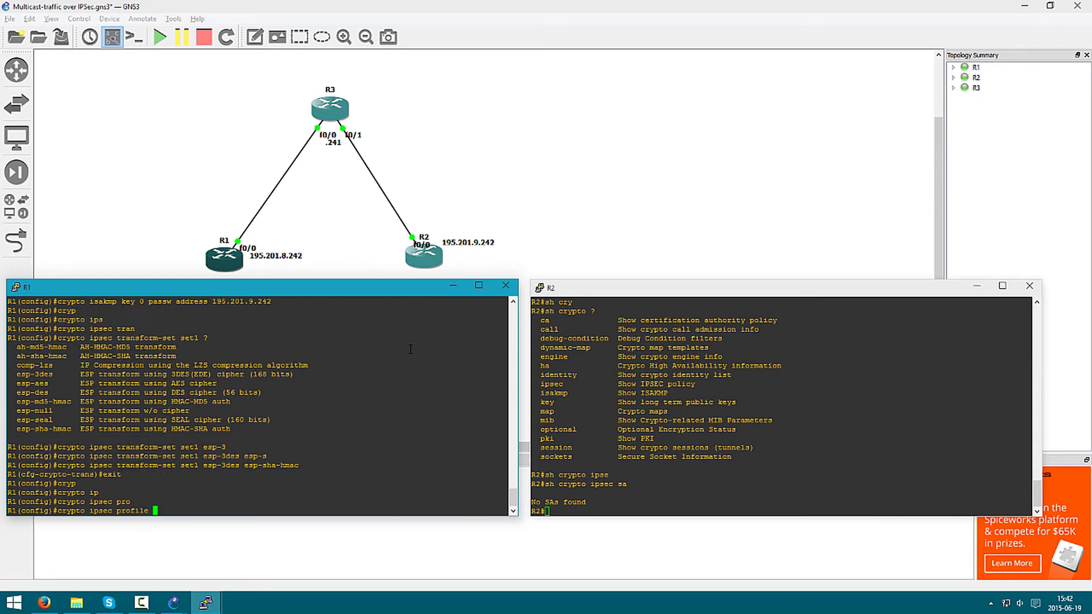
{"action": "type", "text": "VTI"}
{"action": "key", "text": "Return"}
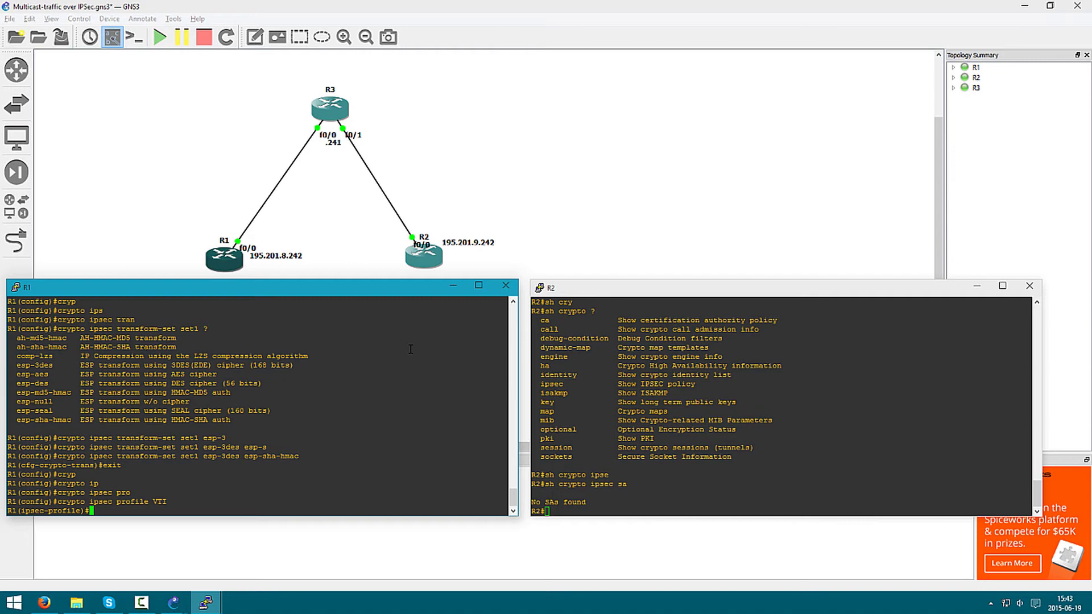
Step: Assign transform set set1 to R1's IPsec profile VTI and return to global configuration mode
{"action": "type", "text": "set tra"}
{"action": "key", "text": "Tab"}
{"action": "type", "text": "set1"}
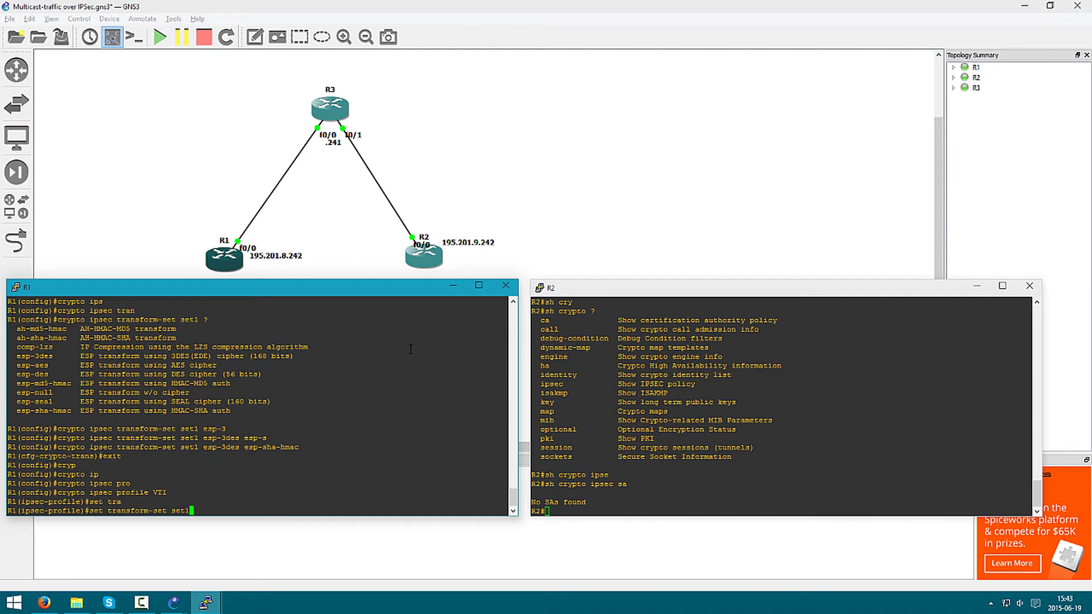
{"action": "key", "text": "Return"}
{"action": "type", "text": "exit"}
{"action": "key", "text": "Return"}
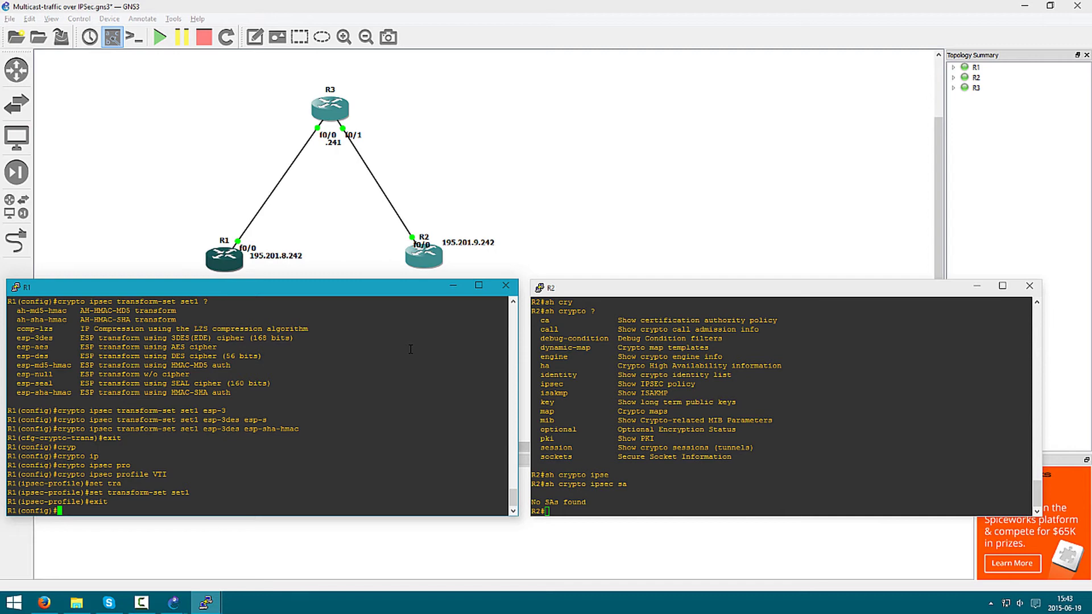
Step: Set the tunnel mode of R1's tunnel 0 interface to ipsec ipv4
{"action": "type", "text": "int tunn"}
{"action": "key", "text": "Return"}
{"action": "type", "text": "int tunnel 0"}
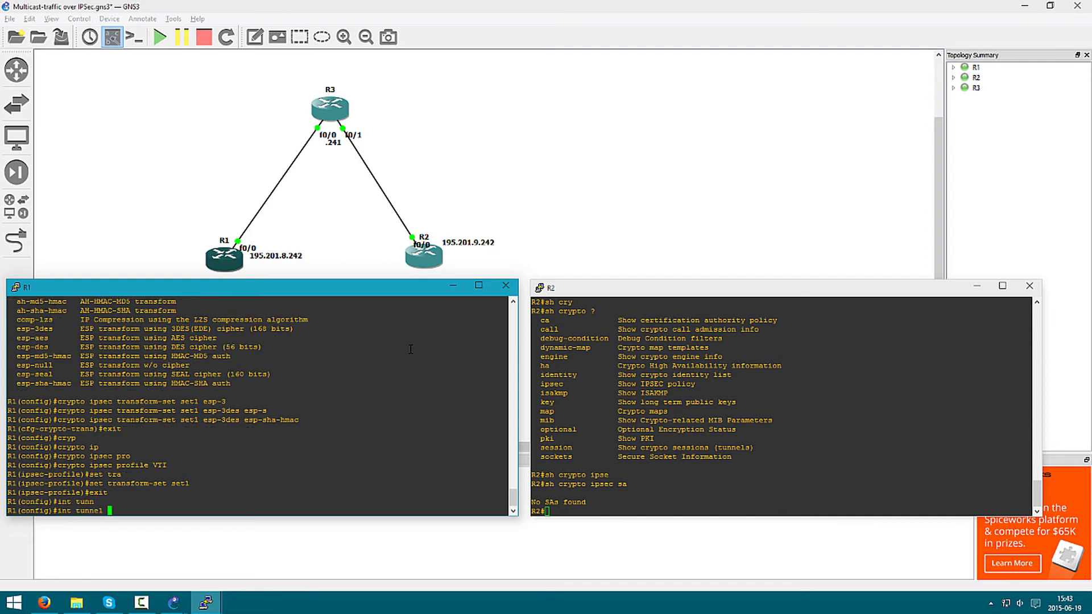
{"action": "key", "text": "Return"}
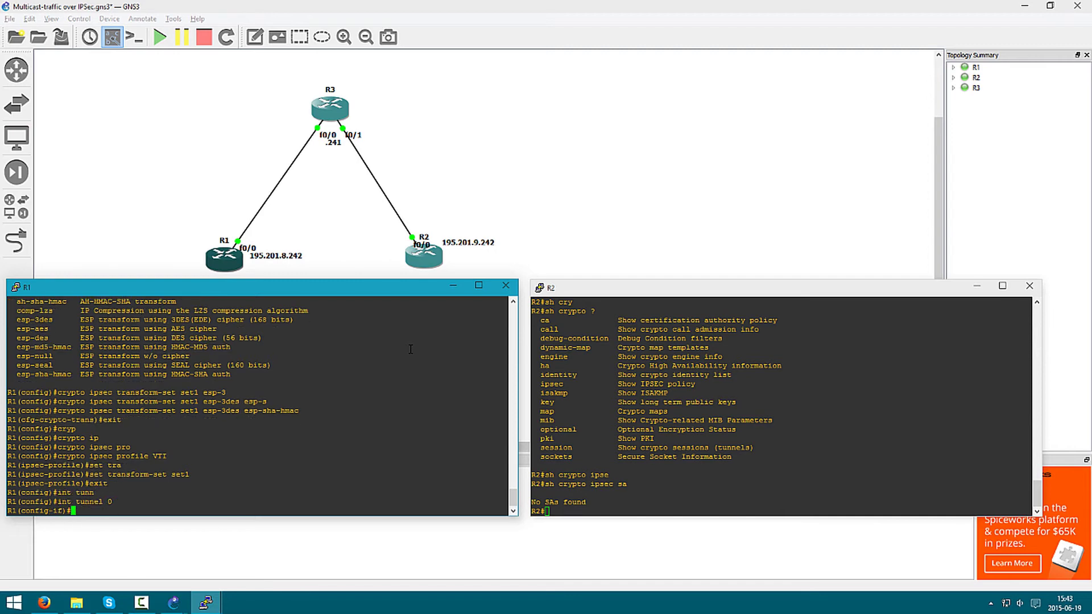
{"action": "type", "text": "tunn"}
{"action": "key", "text": "Tab"}
{"action": "type", "text": "mo"}
{"action": "key", "text": "Tab"}
{"action": "type", "text": "ips"}
{"action": "key", "text": "Tab"}
{"action": "type", "text": "e"}
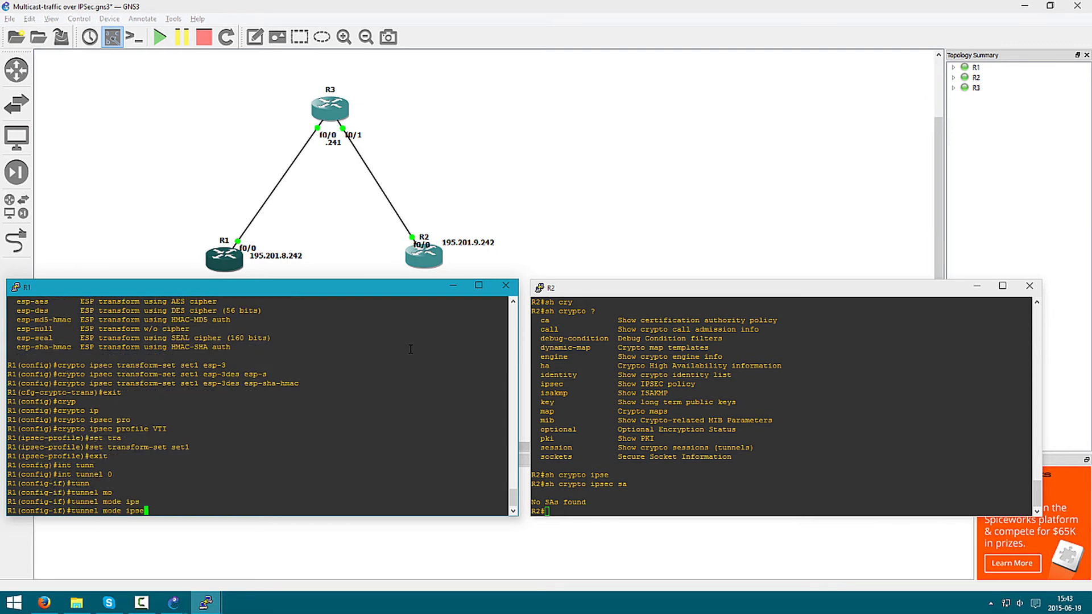
{"action": "key", "text": "Tab"}
{"action": "type", "text": "ipv4"}
{"action": "key", "text": "Return"}
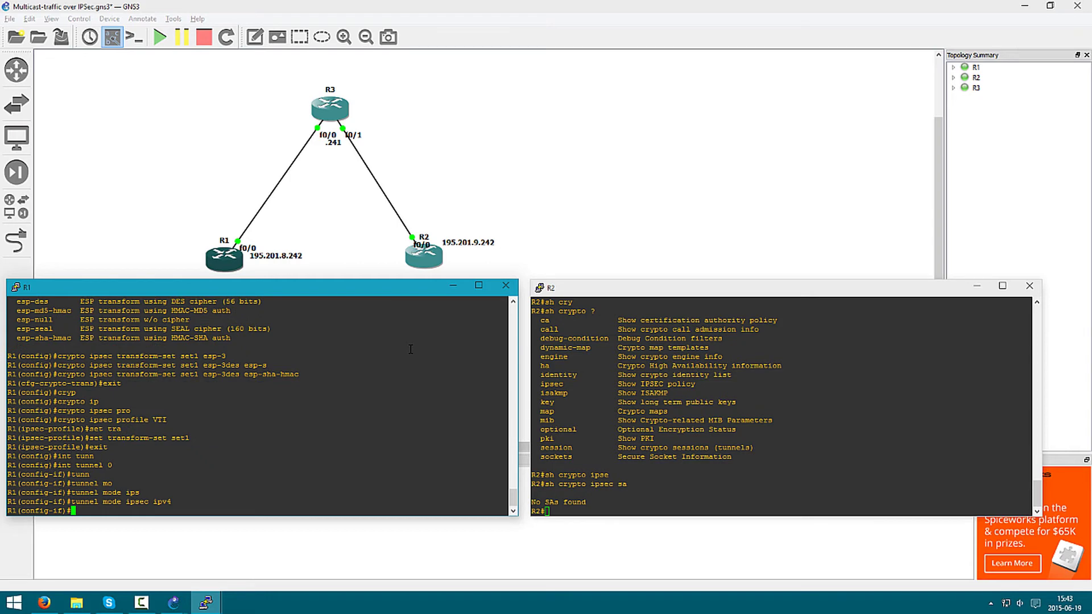
Step: List the protocol options for the tunnel mode ipsec command on R1, and clear the command line
{"action": "key", "text": "Up"}
{"action": "key", "text": "BackSpace"}
{"action": "key", "text": "BackSpace"}
{"action": "key", "text": "BackSpace"}
{"action": "key", "text": "BackSpace"}
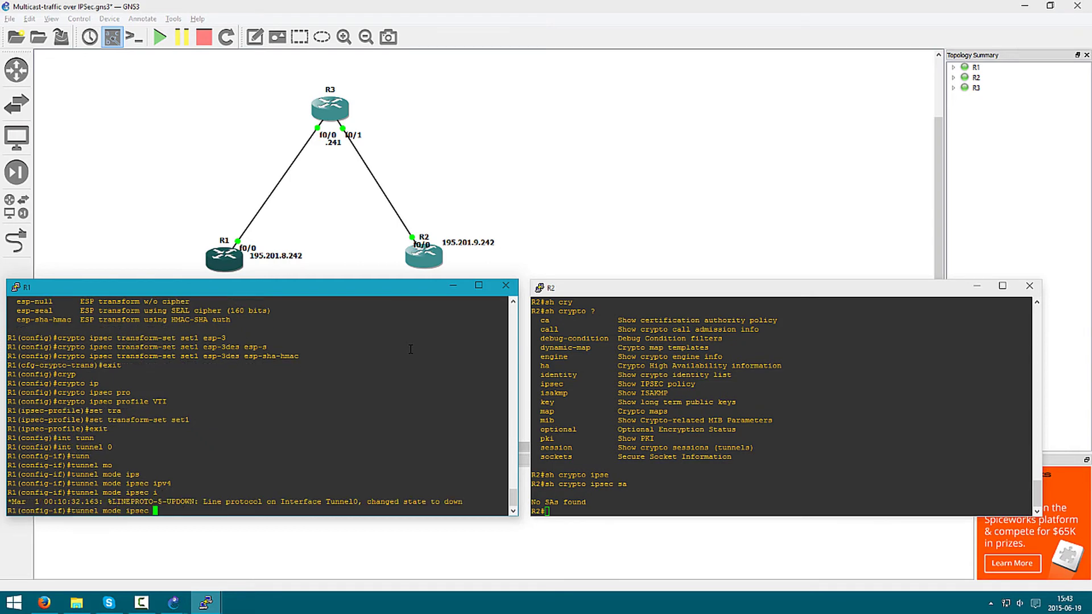
{"action": "type", "text": "?"}
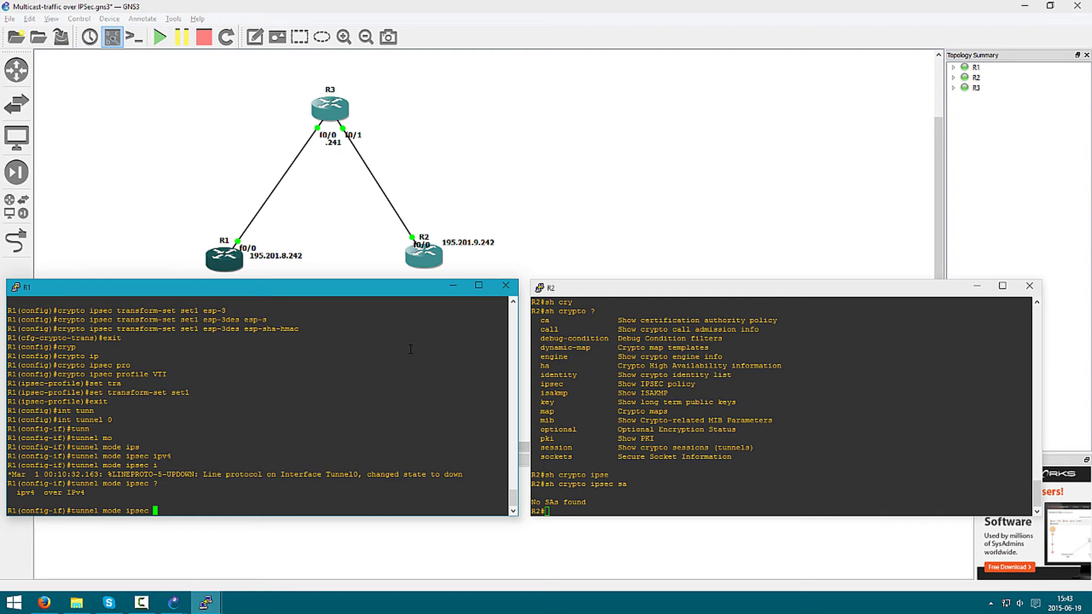
{"action": "type", "text": "i"}
{"action": "key", "text": "BackSpace"}
{"action": "key", "text": "BackSpace"}
{"action": "key", "text": "BackSpace"}
{"action": "key", "text": "BackSpace"}
{"action": "key", "text": "BackSpace"}
{"action": "key", "text": "BackSpace"}
{"action": "key", "text": "BackSpace"}
{"action": "key", "text": "BackSpace"}
{"action": "key", "text": "BackSpace"}
{"action": "key", "text": "BackSpace"}
{"action": "key", "text": "BackSpace"}
{"action": "key", "text": "BackSpace"}
{"action": "key", "text": "BackSpace"}
{"action": "key", "text": "BackSpace"}
{"action": "key", "text": "BackSpace"}
{"action": "key", "text": "BackSpace"}
{"action": "key", "text": "BackSpace"}
{"action": "key", "text": "BackSpace"}
{"action": "key", "text": "BackSpace"}
Step: Protect R1's tunnel 0 interface with the IPsec profile VTI
{"action": "type", "text": "tunn"}
{"action": "key", "text": "Tab"}
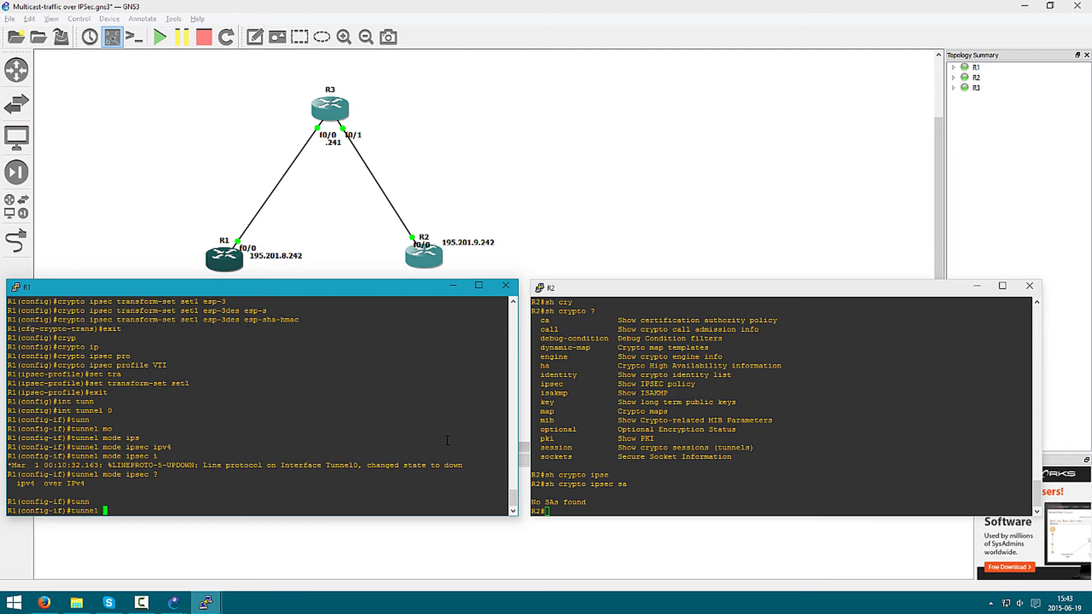
{"action": "type", "text": "pro"}
{"action": "key", "text": "Tab"}
{"action": "type", "text": "ip"}
{"action": "key", "text": "Tab"}
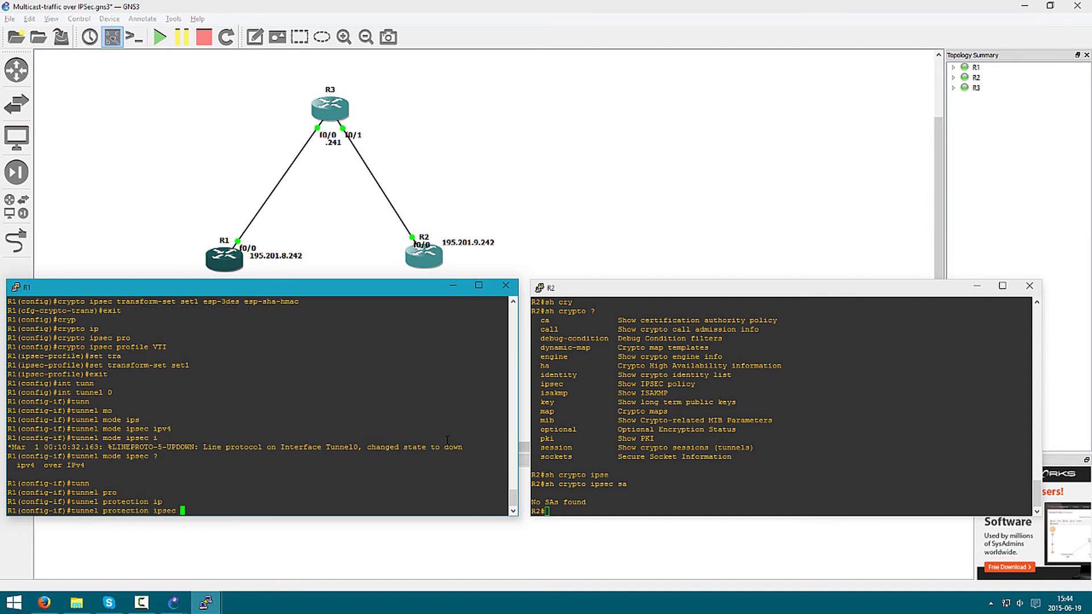
{"action": "type", "text": "pro"}
{"action": "key", "text": "Tab"}
{"action": "type", "text": "VTI"}
{"action": "key", "text": "Return"}
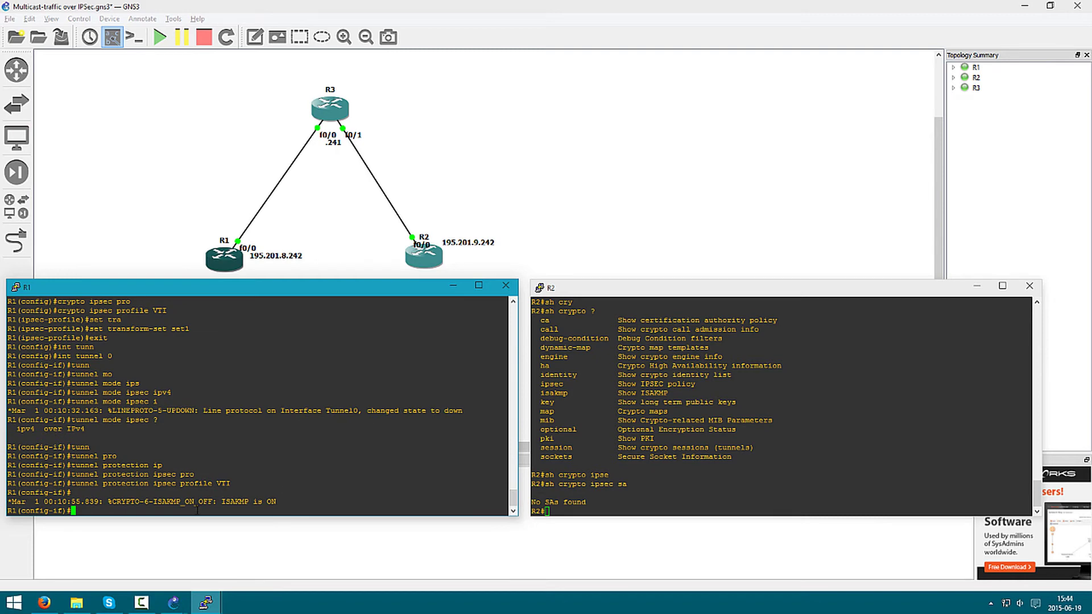
Step: Save R1's running configuration to the startup configuration, accepting the default destination filename
{"action": "left_click_drag", "start_coordinate": [273, 503], "coordinate": [223, 501]}
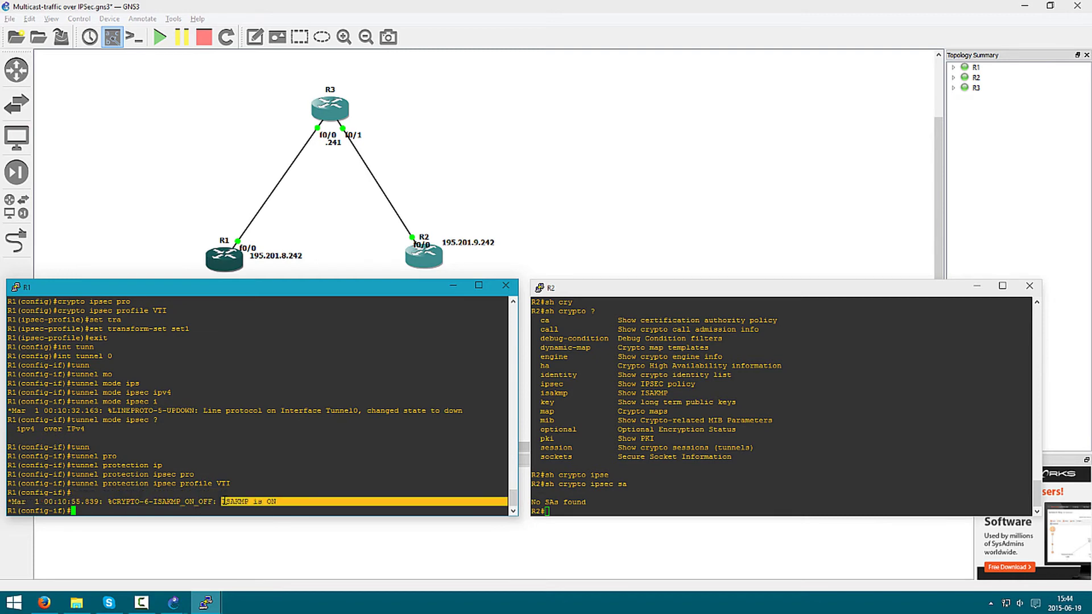
{"action": "left_click", "coordinate": [318, 500]}
{"action": "type", "text": "do copy r "}
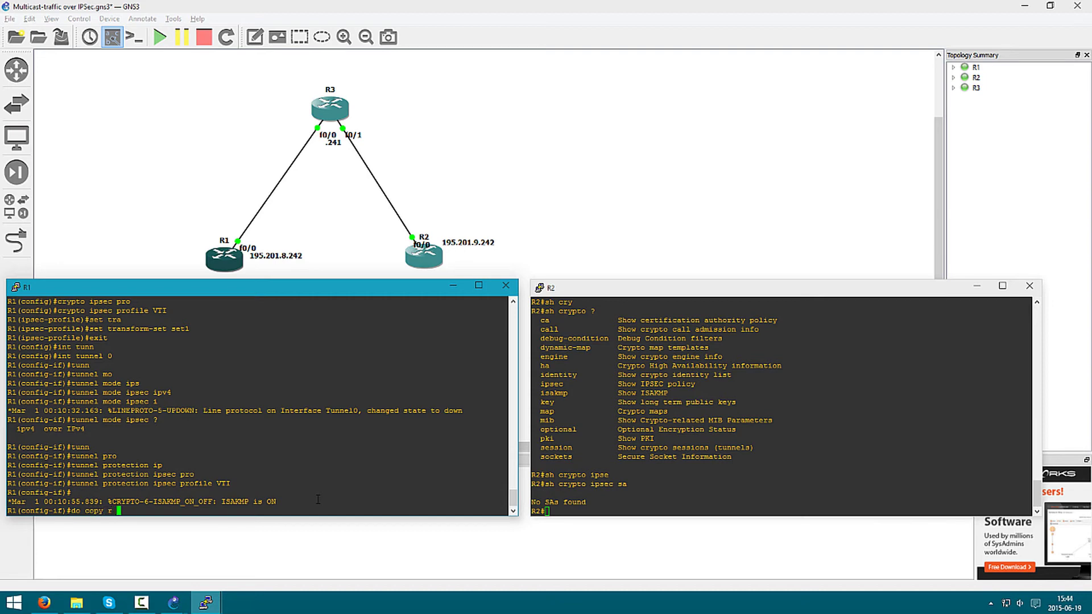
{"action": "type", "text": "s"}
{"action": "key", "text": "Return"}
{"action": "key", "text": "Return"}
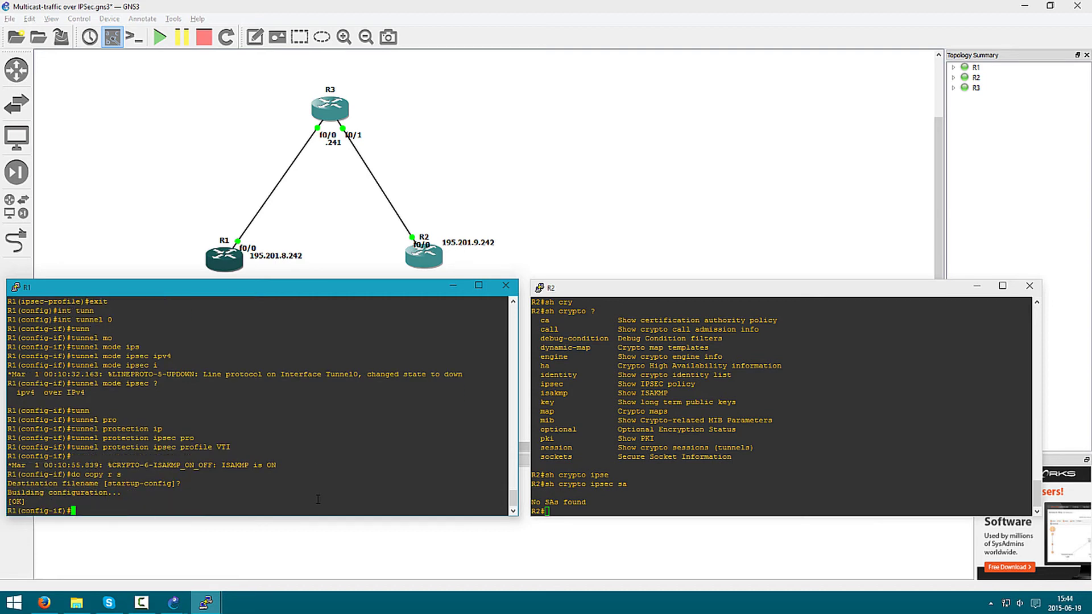
Step: Display R1's running configuration and examine its crypto and tunnel interface settings
{"action": "type", "text": "do sh run"}
{"action": "key", "text": "Return"}
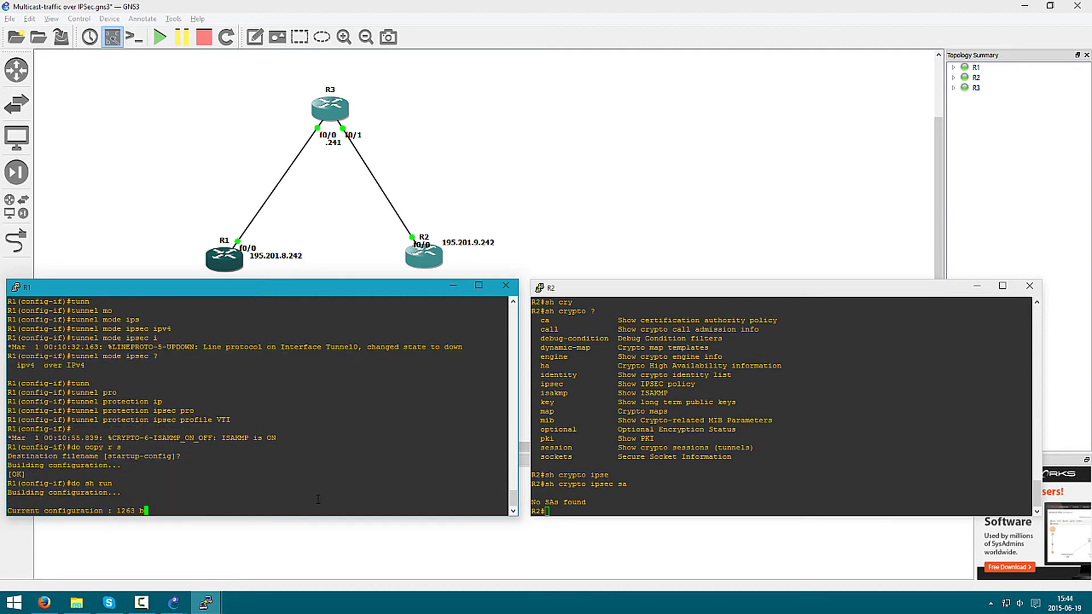
{"action": "key", "text": "space"}
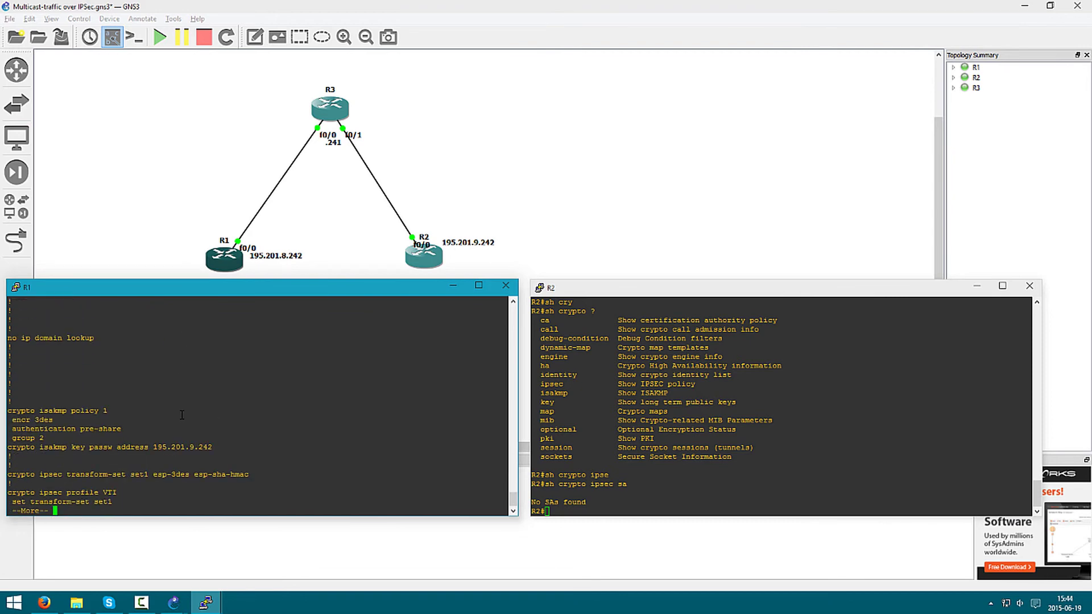
{"action": "key", "text": "space"}
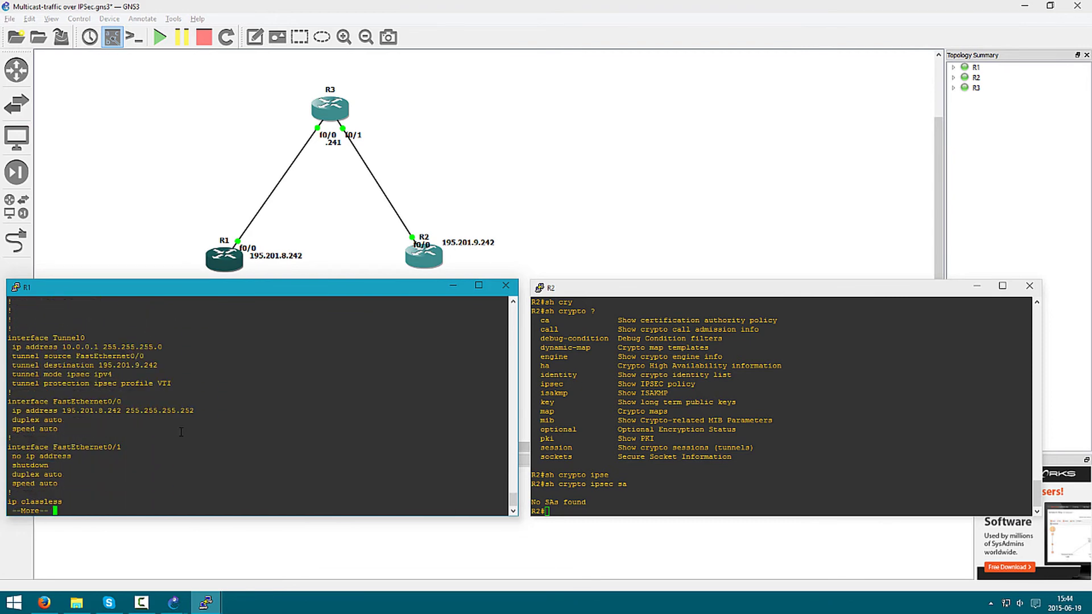
Step: Copy R1's ISAKMP policy, pre-shared key, transform set and IPsec profile VTI commands into R2's global configuration
{"action": "scroll", "coordinate": [181, 431], "scroll_direction": "up", "scroll_amount": 4}
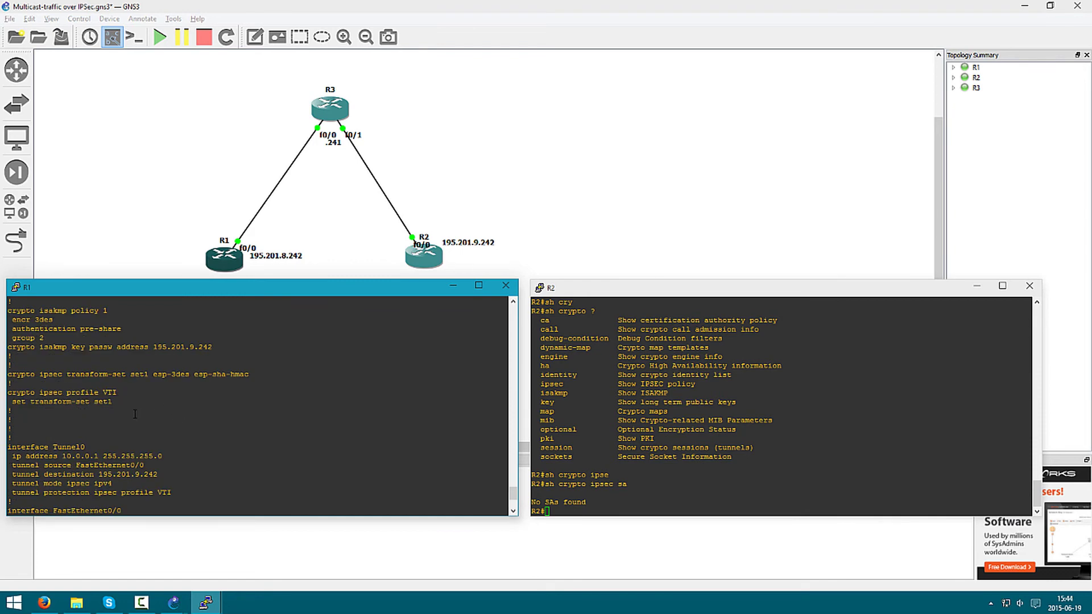
{"action": "left_click_drag", "start_coordinate": [121, 404], "coordinate": [13, 314]}
{"action": "scroll", "coordinate": [103, 393], "scroll_direction": "down", "scroll_amount": 5}
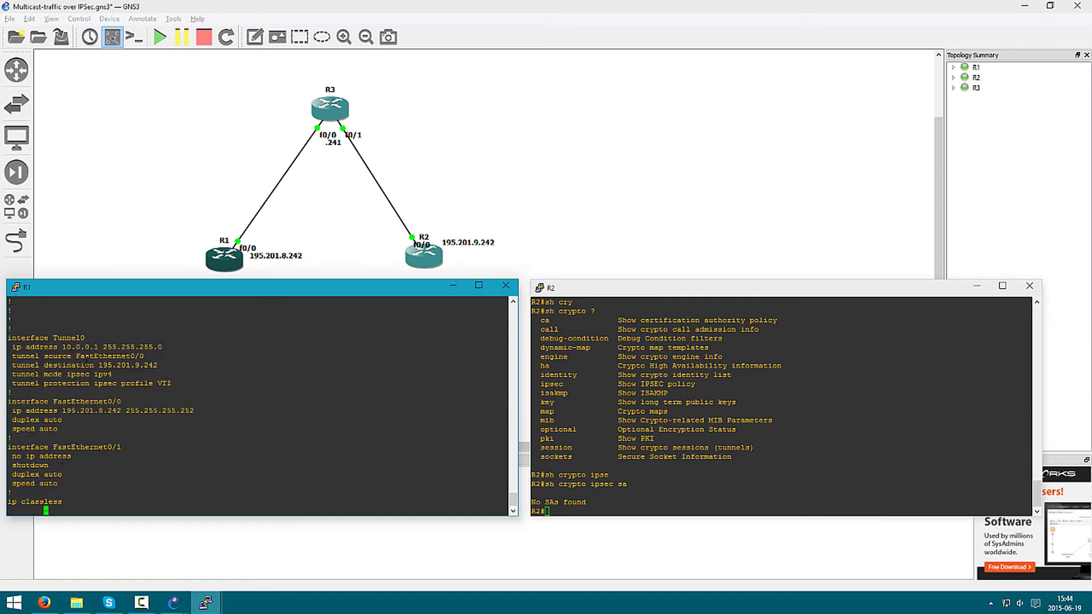
{"action": "key", "text": "q"}
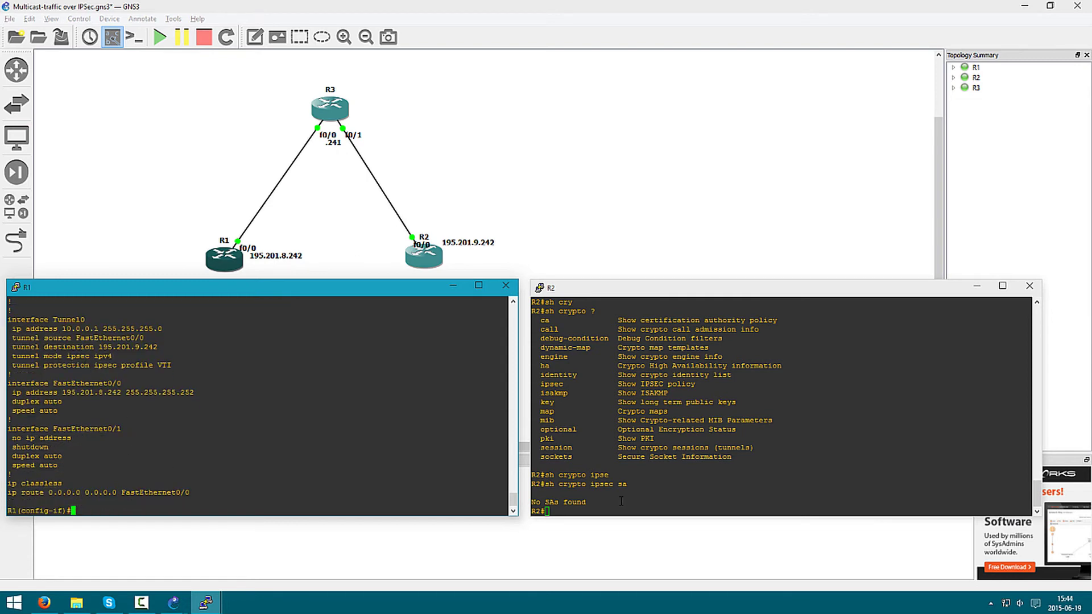
{"action": "left_click", "coordinate": [621, 501]}
{"action": "type", "text": "conf t"}
{"action": "key", "text": "Return"}
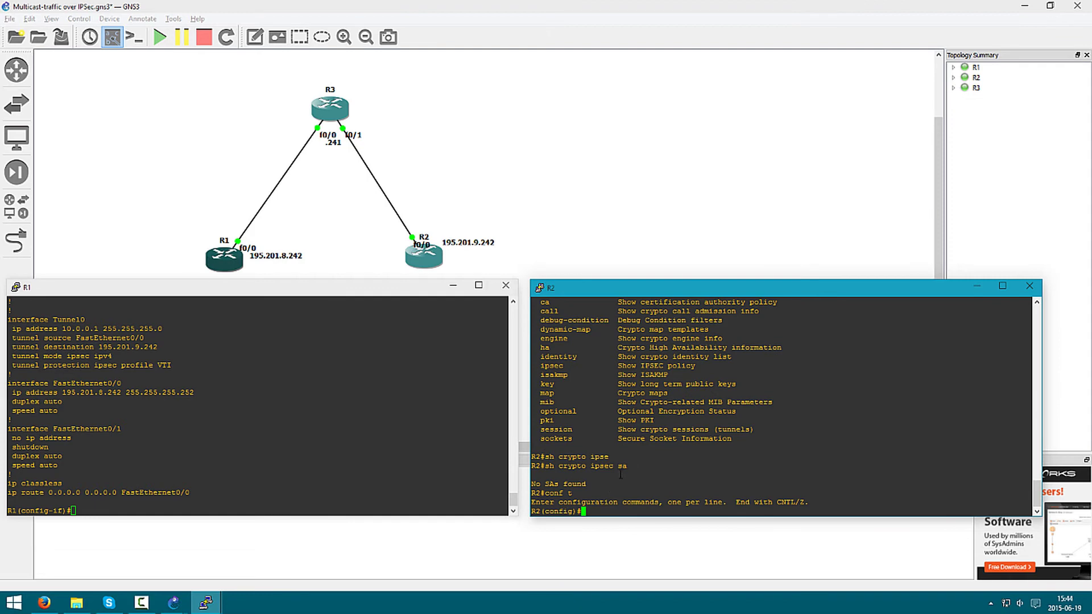
{"action": "left_click", "coordinate": [286, 392]}
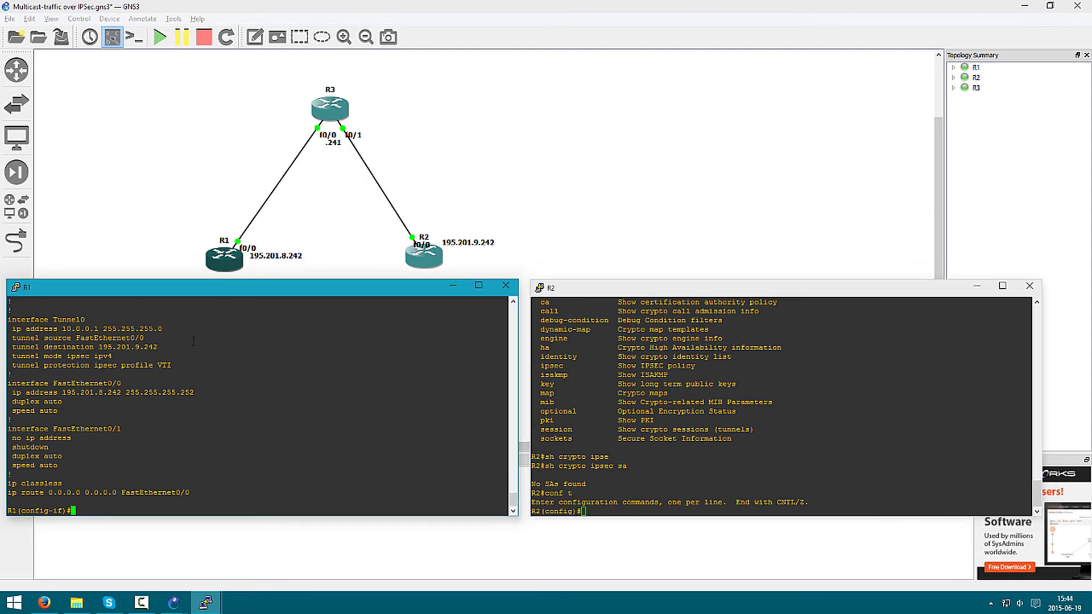
{"action": "left_click", "coordinate": [887, 473]}
{"action": "right_click", "coordinate": [886, 472]}
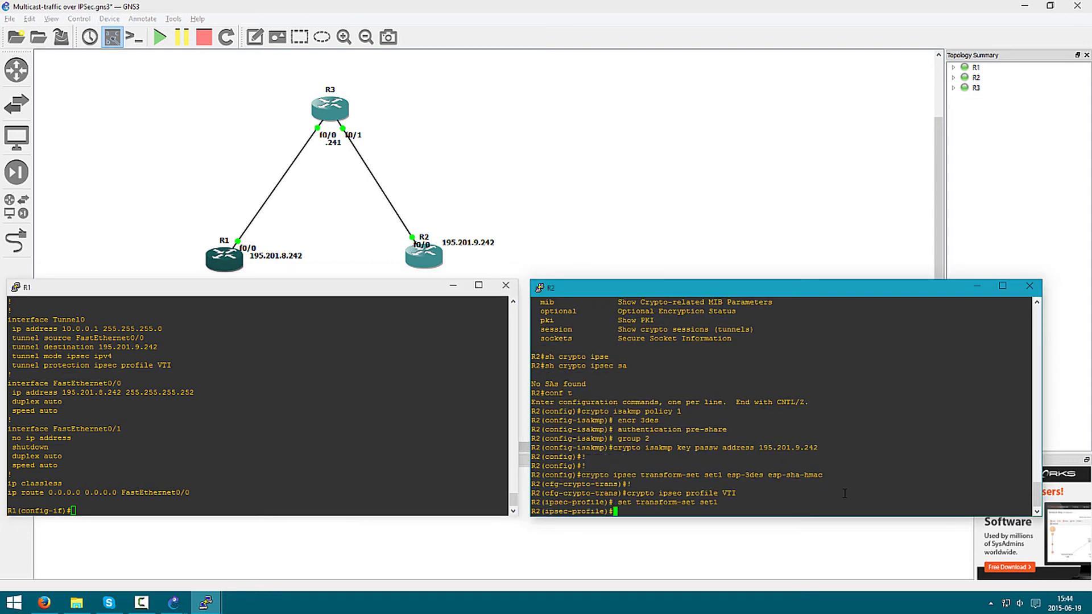
Step: Remove the ISAKMP pre-shared key for peer address 195.201.9.242 from R2's configuration
{"action": "left_click_drag", "start_coordinate": [608, 447], "coordinate": [720, 448]}
{"action": "left_click", "coordinate": [817, 447]}
{"action": "left_click_drag", "start_coordinate": [818, 447], "coordinate": [613, 447]}
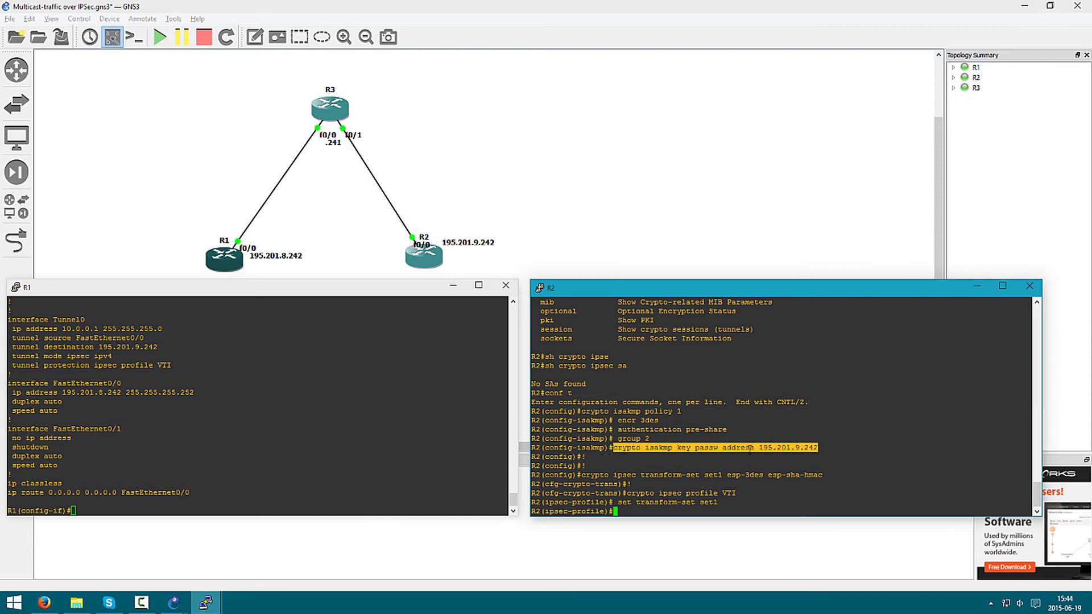
{"action": "key", "text": "Return"}
{"action": "type", "text": "no"}
{"action": "right_click", "coordinate": [816, 453]}
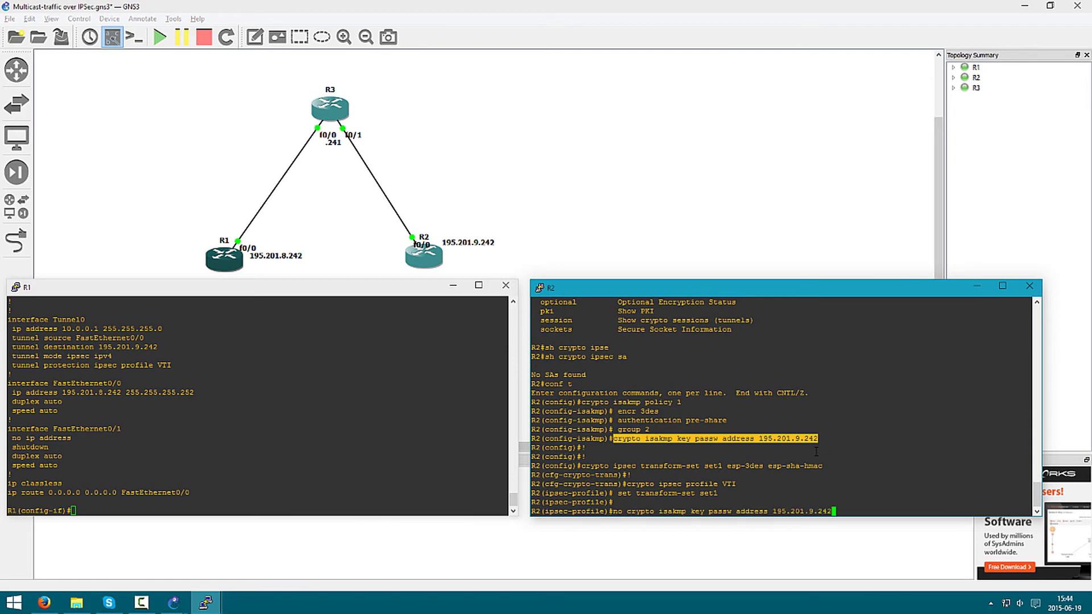
{"action": "key", "text": "Return"}
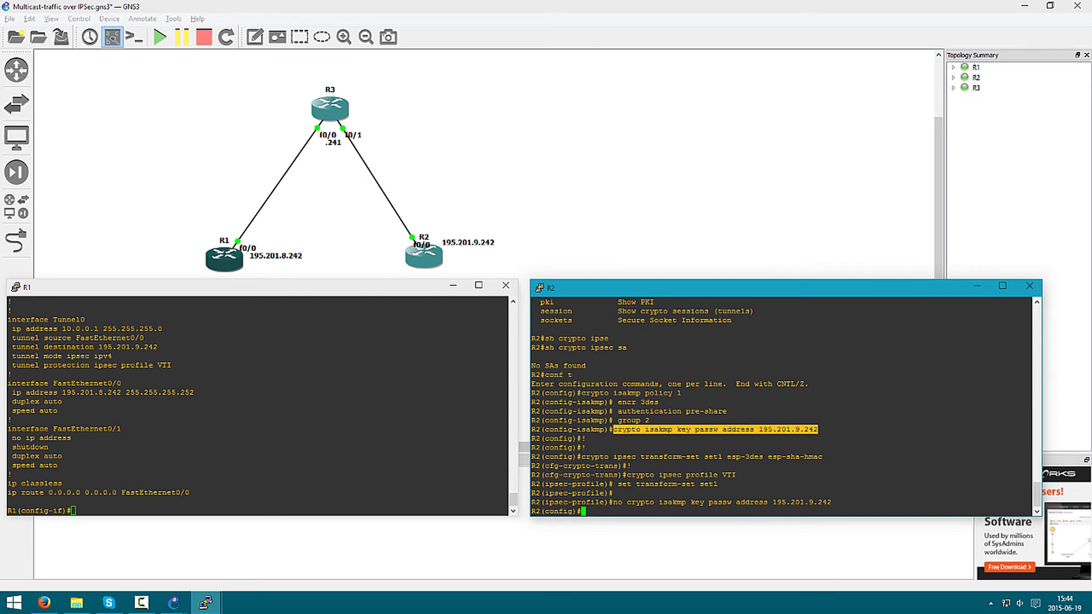
Step: Try to remove an ISAKMP pre-shared key for peer address 195.201.8.242 from R2
{"action": "key", "text": "Up"}
{"action": "key", "text": "Left"}
{"action": "key", "text": "Left"}
{"action": "key", "text": "Left"}
{"action": "key", "text": "Left"}
{"action": "key", "text": "BackSpace"}
{"action": "type", "text": "8"}
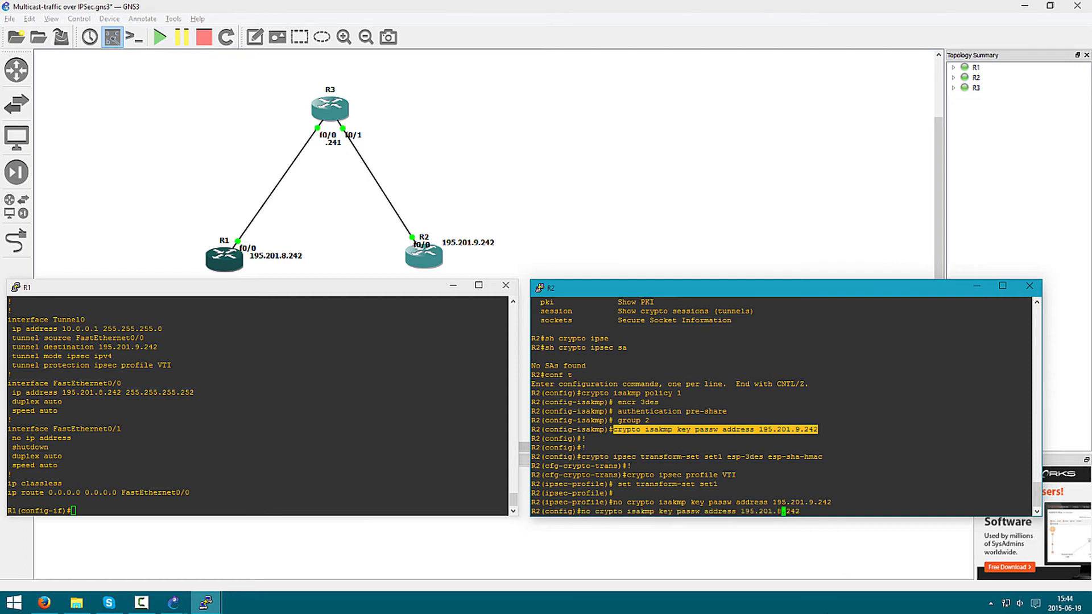
{"action": "key", "text": "Return"}
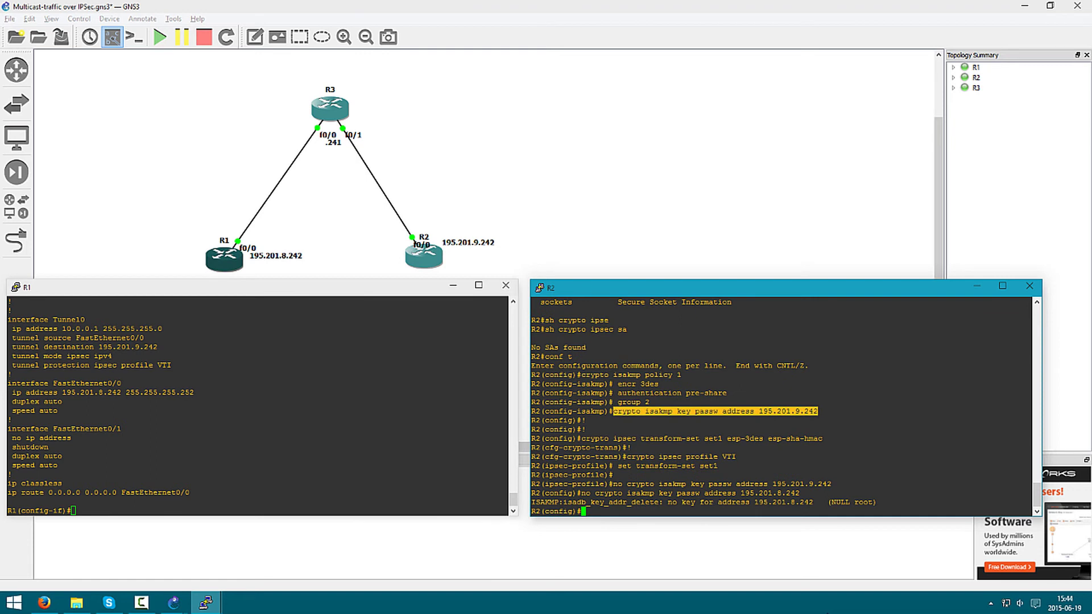
Step: Configure the ISAKMP pre-shared key on R2 for peer address 195.201.8.242
{"action": "key", "text": "Up"}
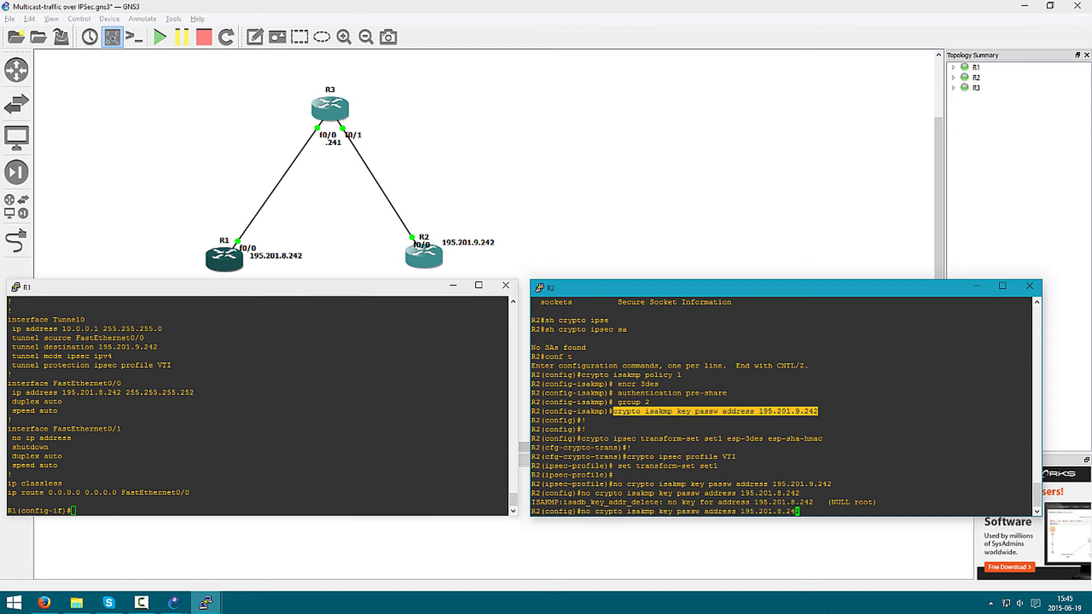
{"action": "key", "text": "Left"}
{"action": "key", "text": "Left"}
{"action": "key", "text": "Left"}
{"action": "key", "text": "Left"}
{"action": "key", "text": "Left"}
{"action": "key", "text": "Left"}
{"action": "key", "text": "Left"}
{"action": "key", "text": "Left"}
{"action": "key", "text": "Left"}
{"action": "key", "text": "Left"}
{"action": "key", "text": "Left"}
{"action": "key", "text": "Left"}
{"action": "key", "text": "Left"}
{"action": "key", "text": "Left"}
{"action": "key", "text": "Left"}
{"action": "key", "text": "Left"}
{"action": "key", "text": "Left"}
{"action": "key", "text": "Left"}
{"action": "key", "text": "Left"}
{"action": "key", "text": "Left"}
{"action": "key", "text": "Left"}
{"action": "key", "text": "Left"}
{"action": "key", "text": "Left"}
{"action": "key", "text": "Left"}
{"action": "key", "text": "Left"}
{"action": "key", "text": "Left"}
{"action": "key", "text": "Left"}
{"action": "key", "text": "Left"}
{"action": "key", "text": "Left"}
{"action": "key", "text": "Left"}
{"action": "key", "text": "BackSpace"}
{"action": "key", "text": "BackSpace"}
{"action": "key", "text": "BackSpace"}
{"action": "key", "text": "Return"}
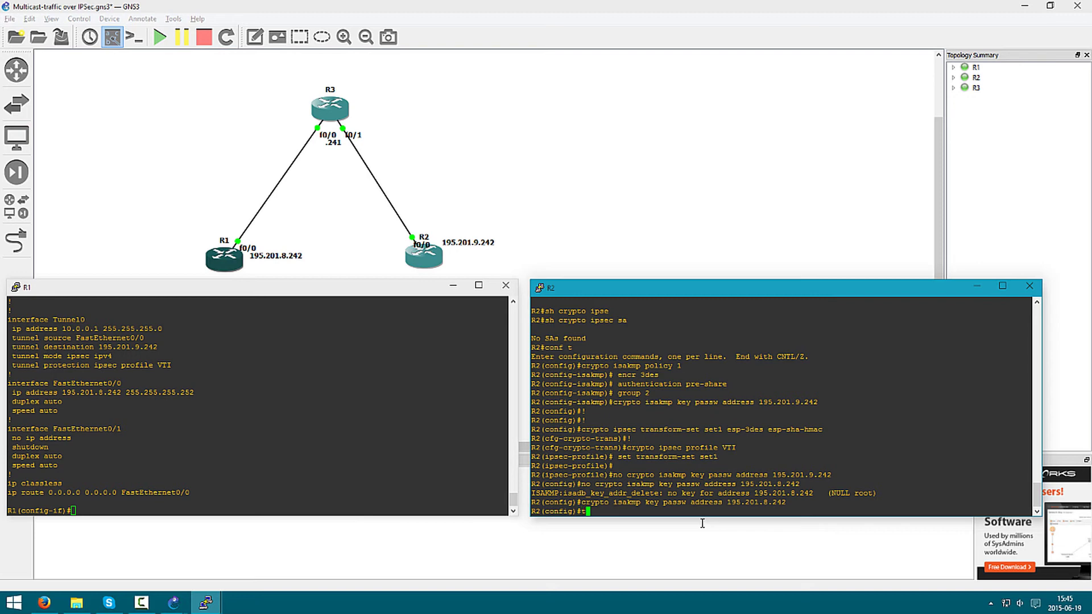
Step: Set the mode of R2's tunnel 0 interface to ipsec ipv4
{"action": "type", "text": "int tunn"}
{"action": "key", "text": "Tab"}
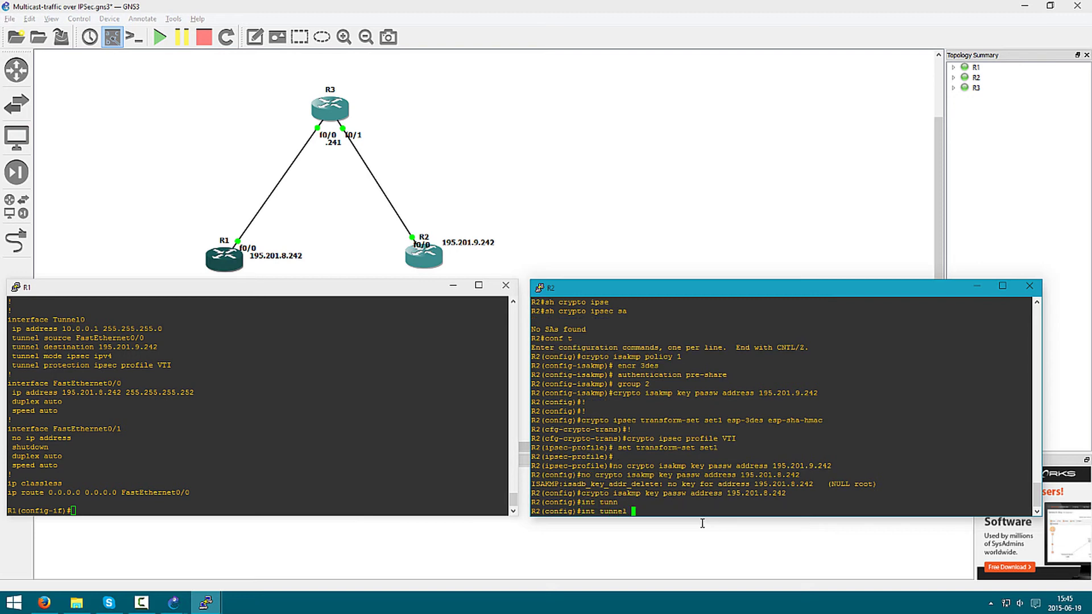
{"action": "type", "text": "0"}
{"action": "key", "text": "Return"}
{"action": "type", "text": "tunn"}
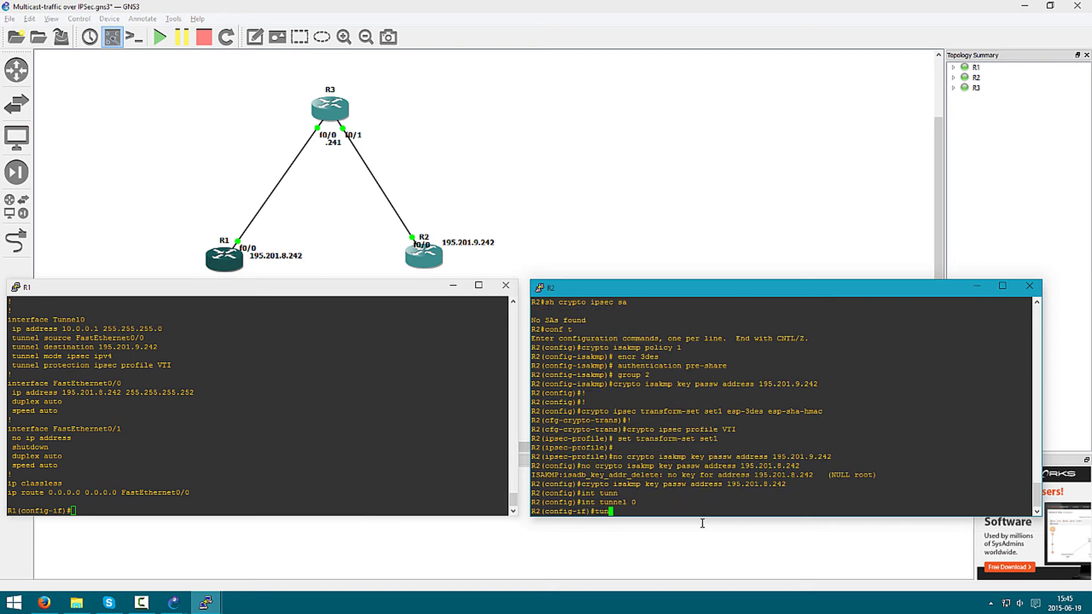
{"action": "key", "text": "Tab"}
{"action": "type", "text": "mo"}
{"action": "key", "text": "Tab"}
{"action": "type", "text": "ips"}
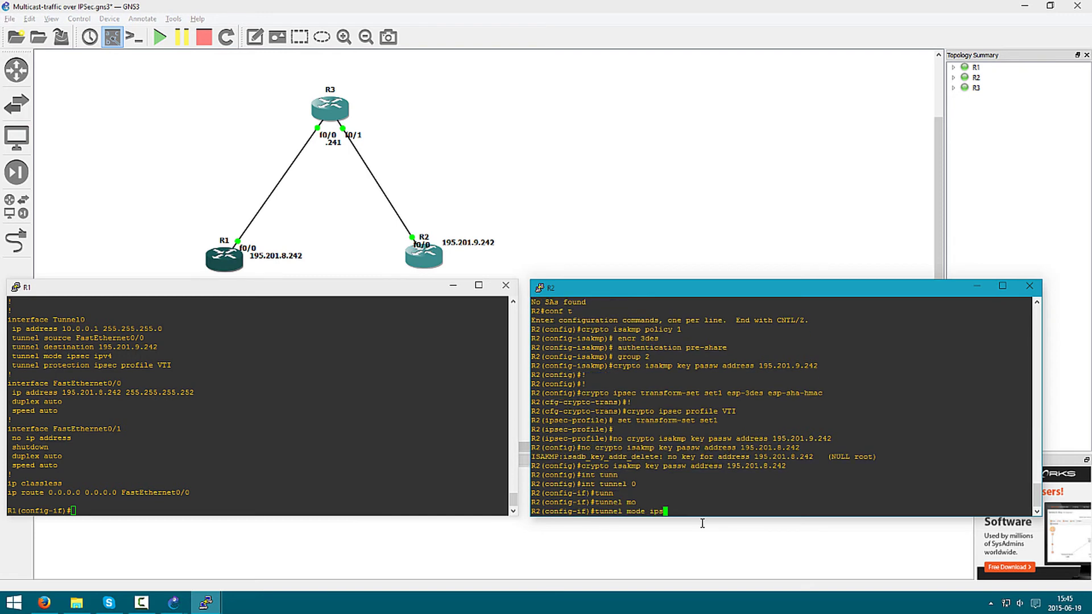
{"action": "key", "text": "Tab"}
{"action": "type", "text": "ipv4"}
{"action": "key", "text": "Return"}
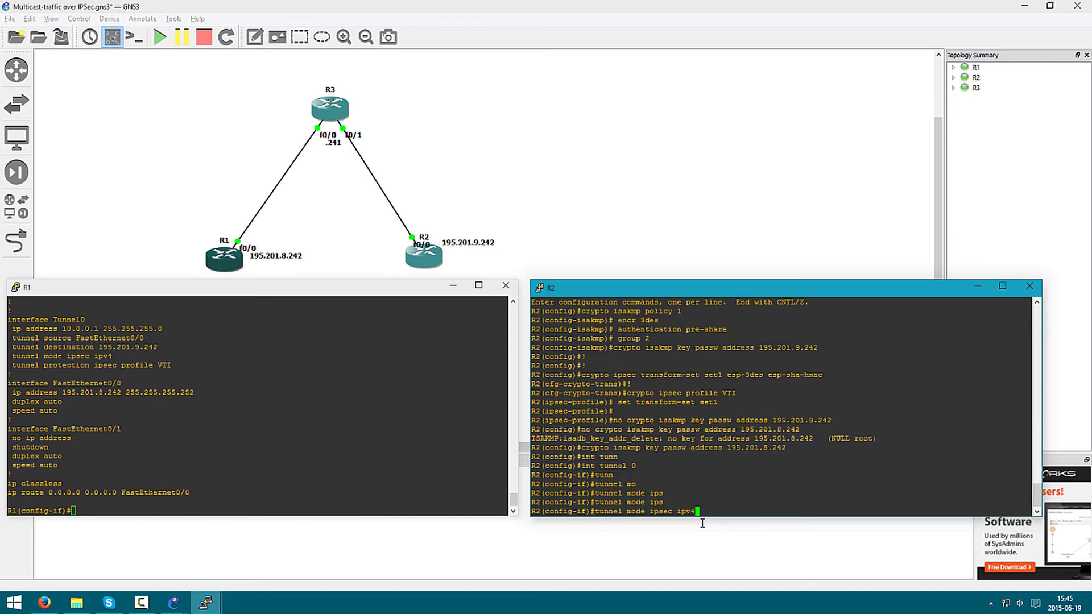
Step: Protect R2's tunnel 0 interface with the IPsec profile VTI
{"action": "type", "text": "tunn"}
{"action": "key", "text": "Tab"}
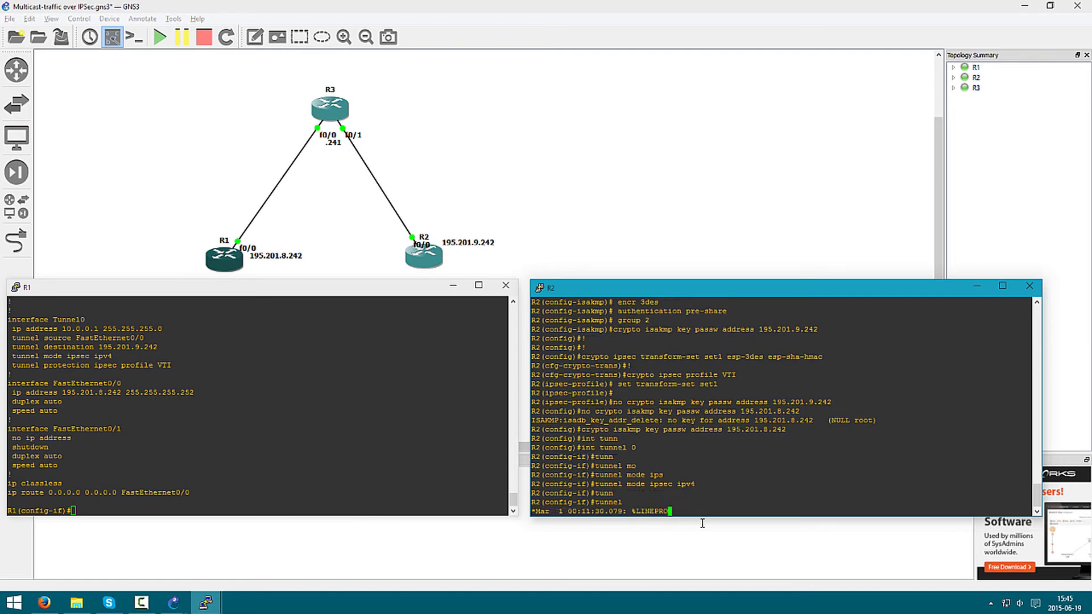
{"action": "type", "text": "pro"}
{"action": "key", "text": "Tab"}
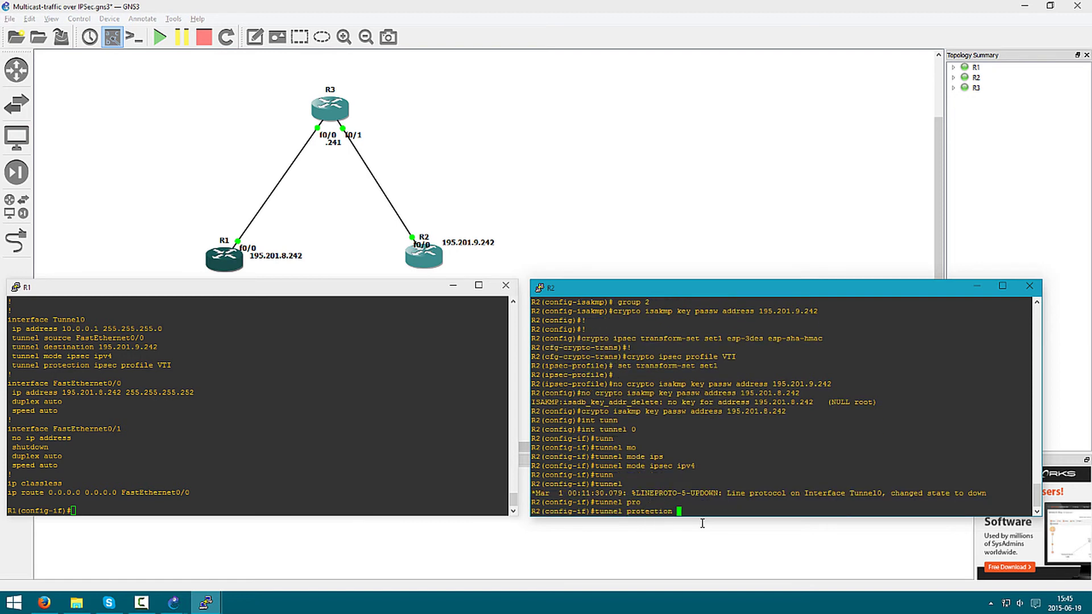
{"action": "type", "text": "ips"}
{"action": "key", "text": "Tab"}
{"action": "type", "text": "pro"}
{"action": "key", "text": "Tab"}
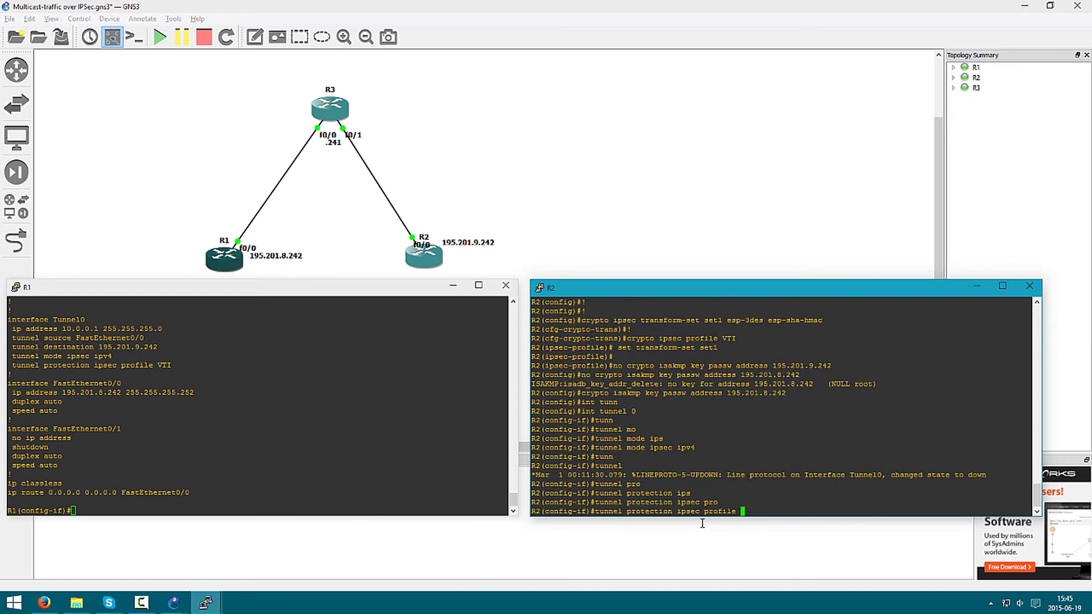
{"action": "type", "text": "VTI"}
{"action": "key", "text": "Return"}
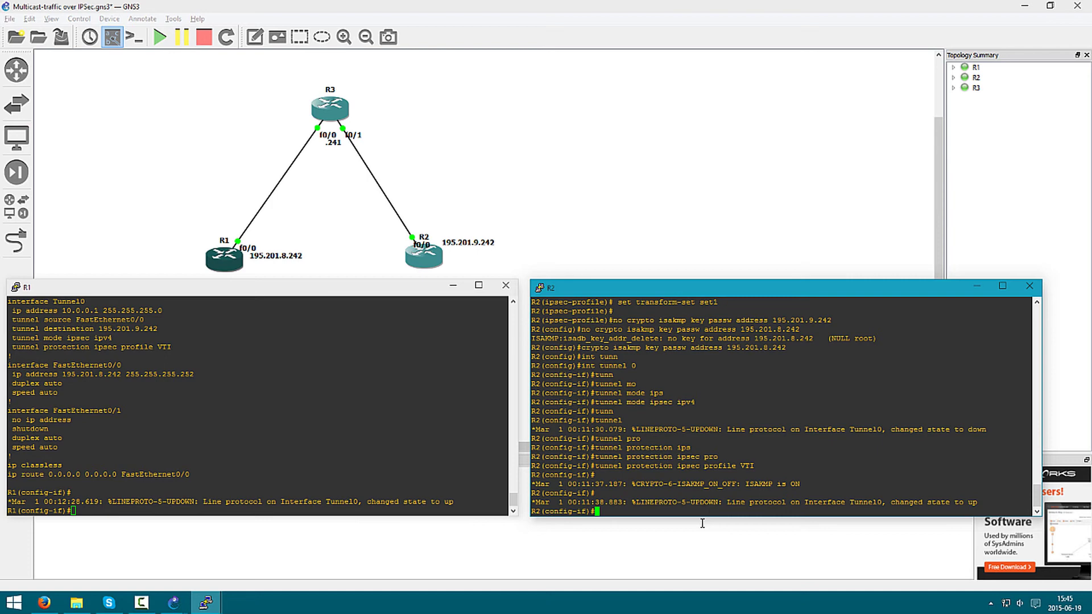
Step: Ping the tunnel address 10.0.0.1 from R2, and return to privileged EXEC mode
{"action": "type", "text": "do ping 10.0.0.1"}
{"action": "key", "text": "Return"}
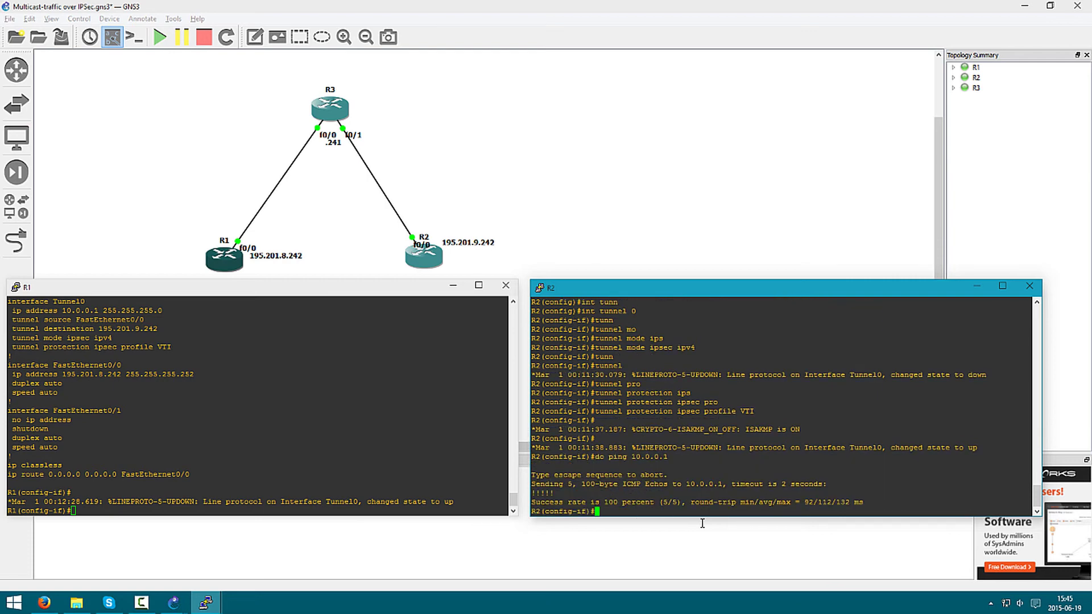
{"action": "type", "text": "exit"}
{"action": "key", "text": "Return"}
{"action": "type", "text": "exit"}
{"action": "key", "text": "Return"}
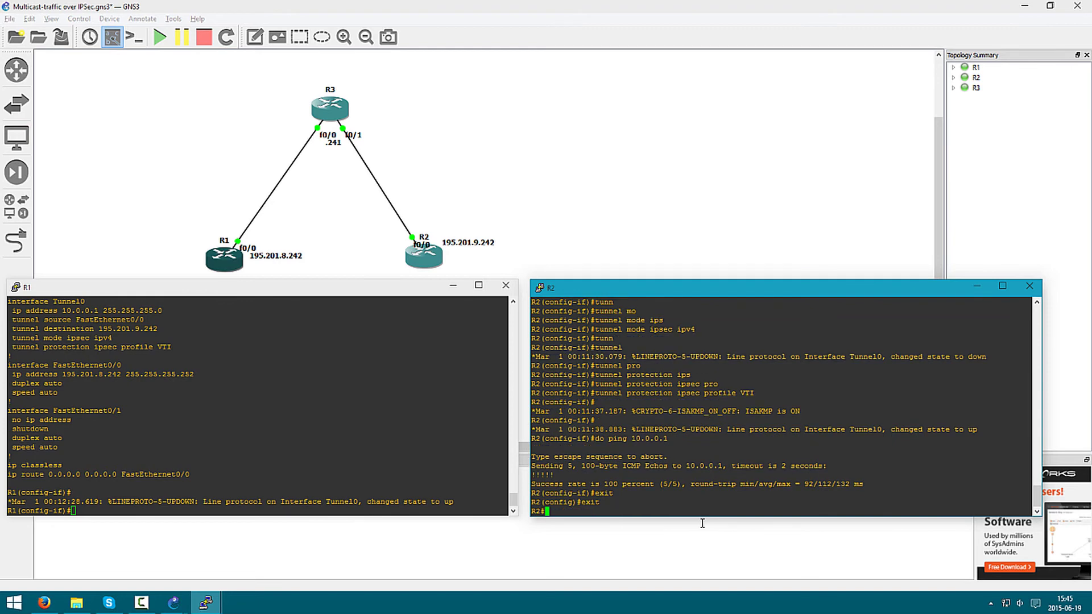
Step: Display R2's IPsec security associations and examine the packet encapsulation, encryption and decryption counters
{"action": "type", "text": "sh cr"}
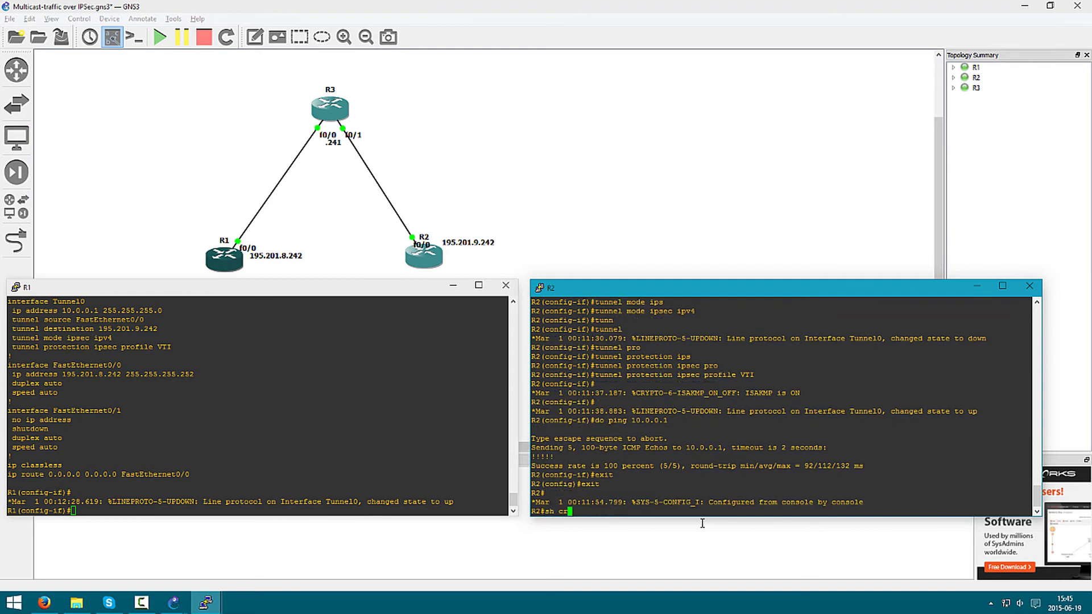
{"action": "key", "text": "Tab"}
{"action": "type", "text": "yp"}
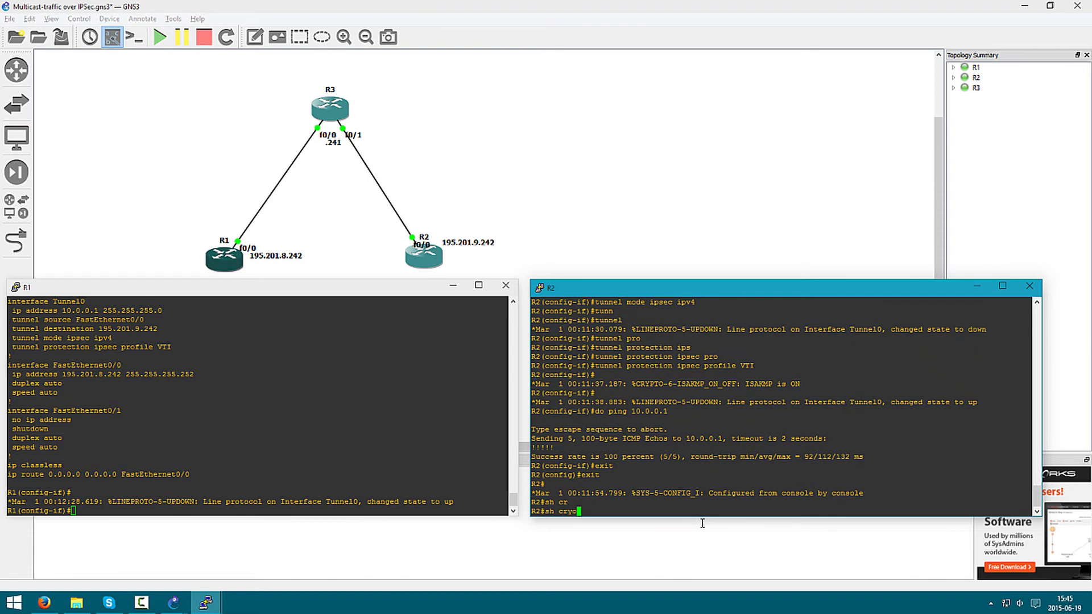
{"action": "key", "text": "Tab"}
{"action": "type", "text": "ip"}
{"action": "key", "text": "Tab"}
{"action": "type", "text": "sec sa"}
{"action": "key", "text": "Return"}
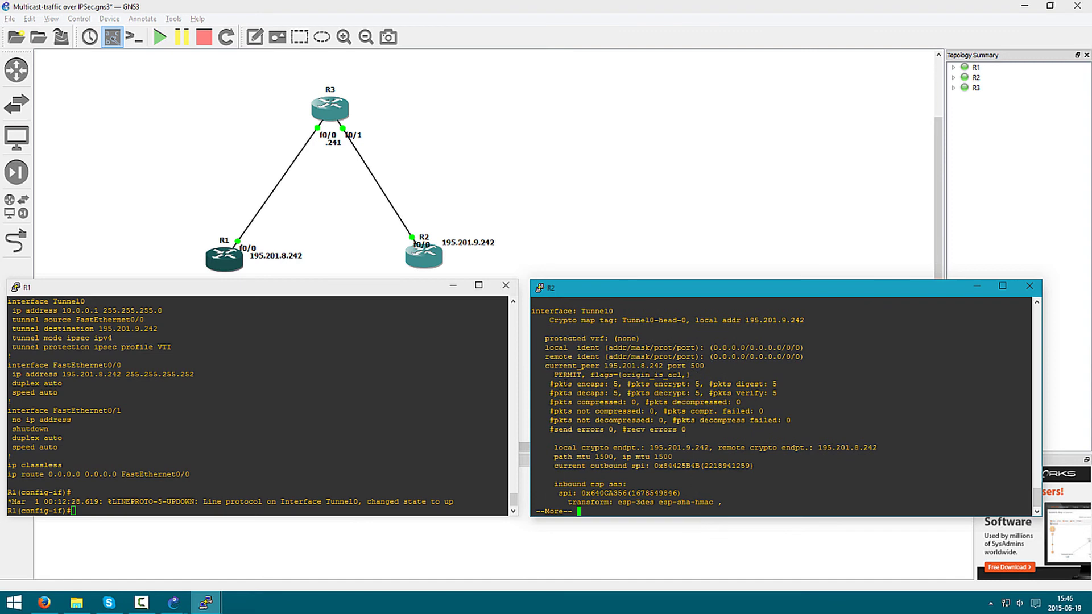
{"action": "double_click", "coordinate": [591, 385]}
{"action": "double_click", "coordinate": [670, 385]}
{"action": "double_click", "coordinate": [749, 385]}
{"action": "triple_click", "coordinate": [586, 393]}
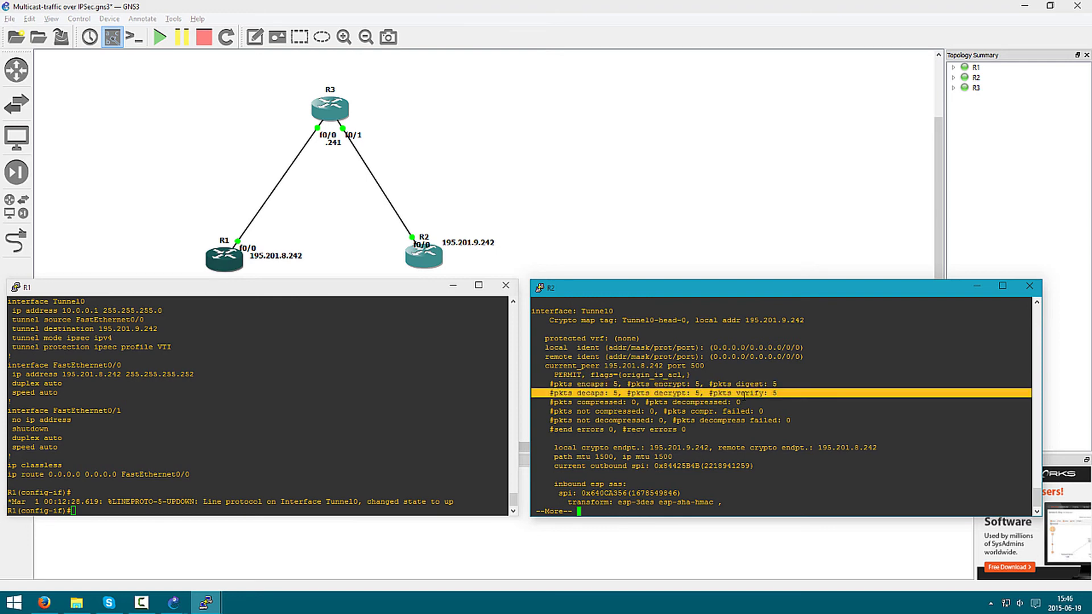
{"action": "left_click", "coordinate": [739, 423]}
{"action": "key", "text": "space"}
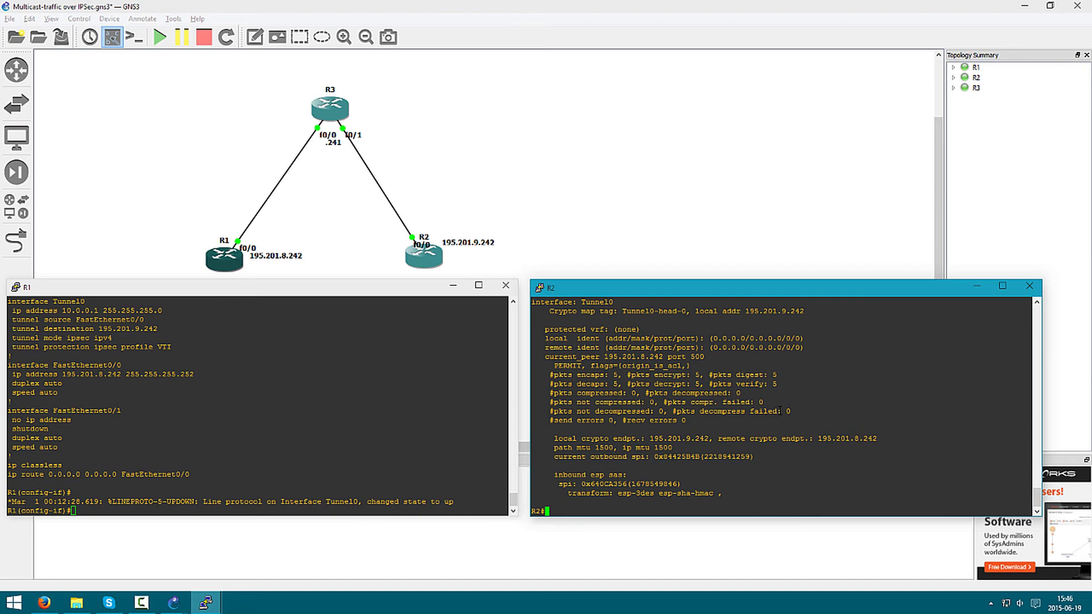
Step: Create loopback interface 1 on R1 with the IP address 192.168.0.1 and mask 255.255.255.0
{"action": "left_click", "coordinate": [364, 454]}
{"action": "key", "text": "Return"}
{"action": "key", "text": "Return"}
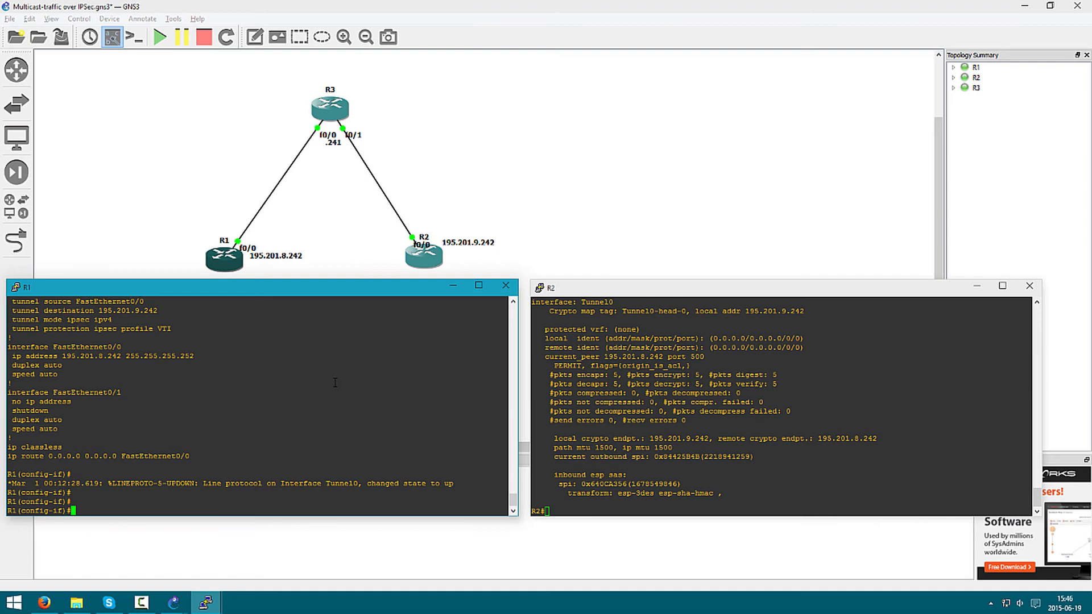
{"action": "type", "text": "exit"}
{"action": "key", "text": "Return"}
{"action": "type", "text": "int loo"}
{"action": "key", "text": "Tab"}
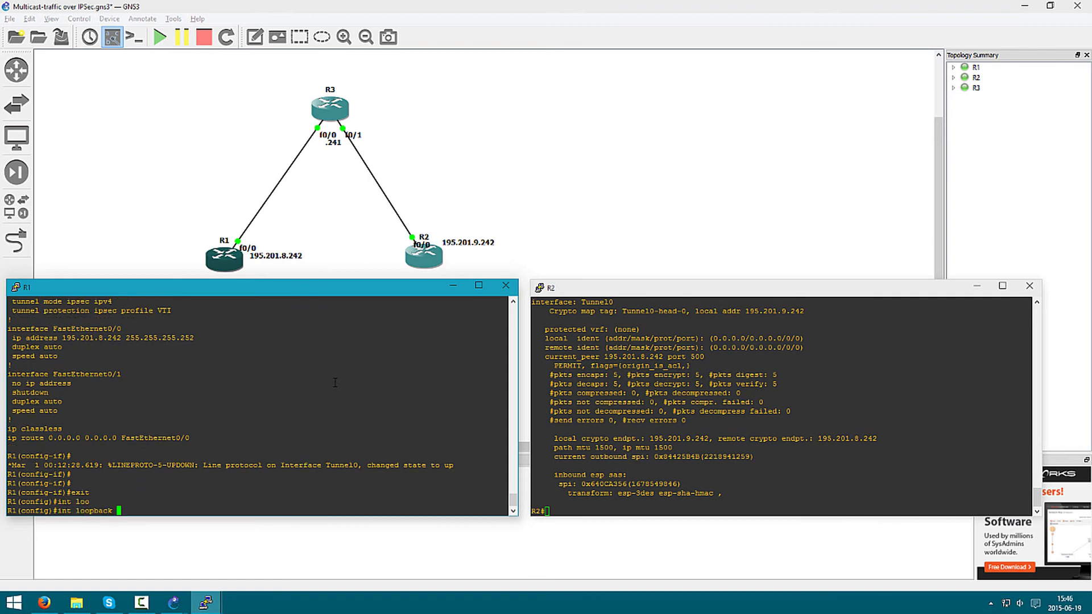
{"action": "type", "text": "1"}
{"action": "key", "text": "Return"}
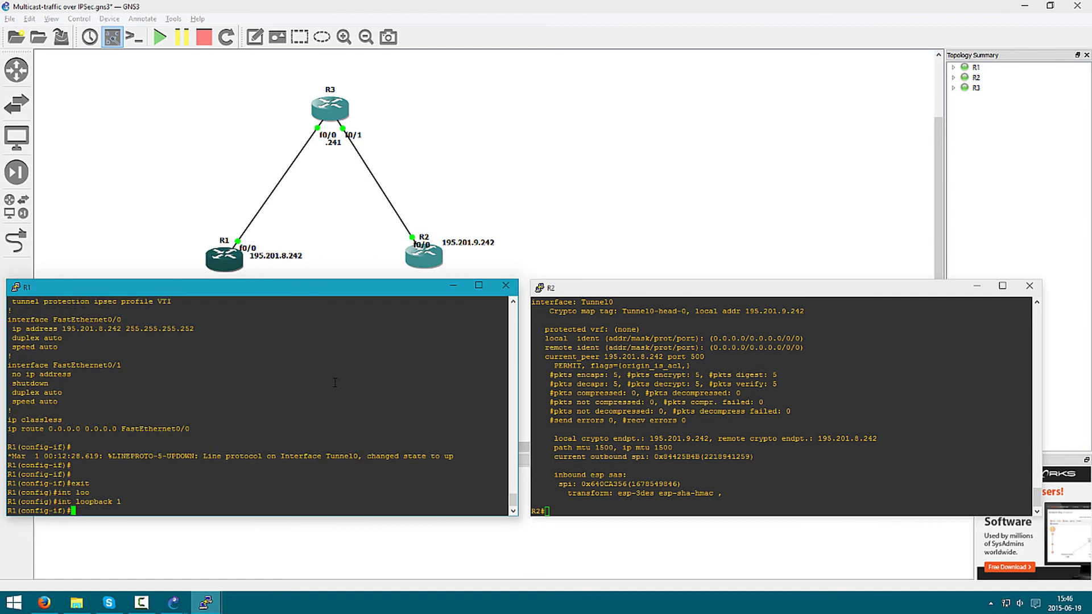
{"action": "type", "text": "ip add"}
{"action": "key", "text": "Tab"}
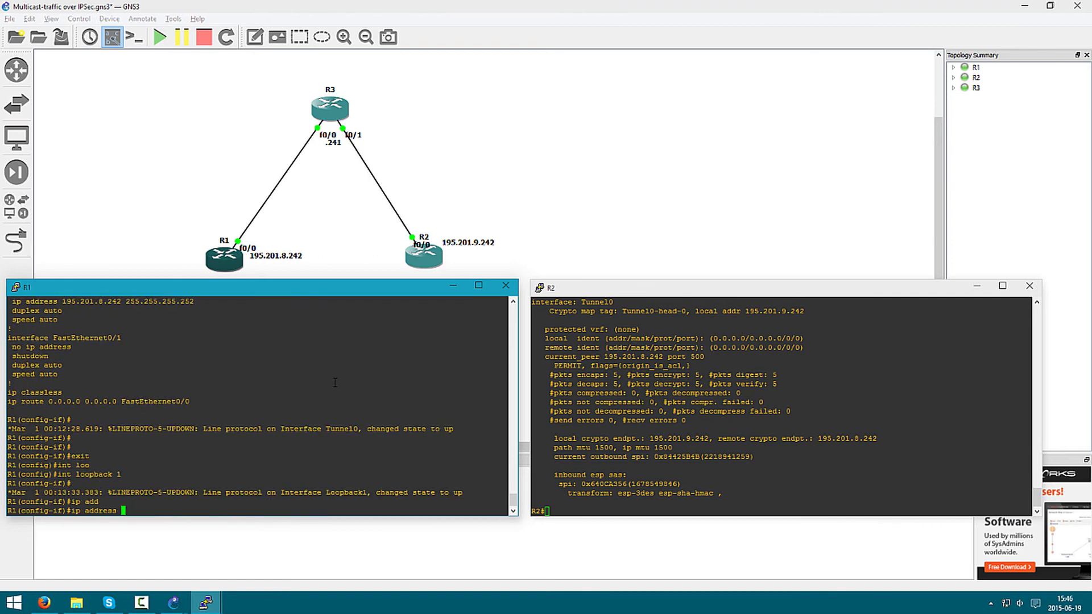
{"action": "type", "text": "192.168.0.1 255.255.255.0"}
{"action": "key", "text": "Return"}
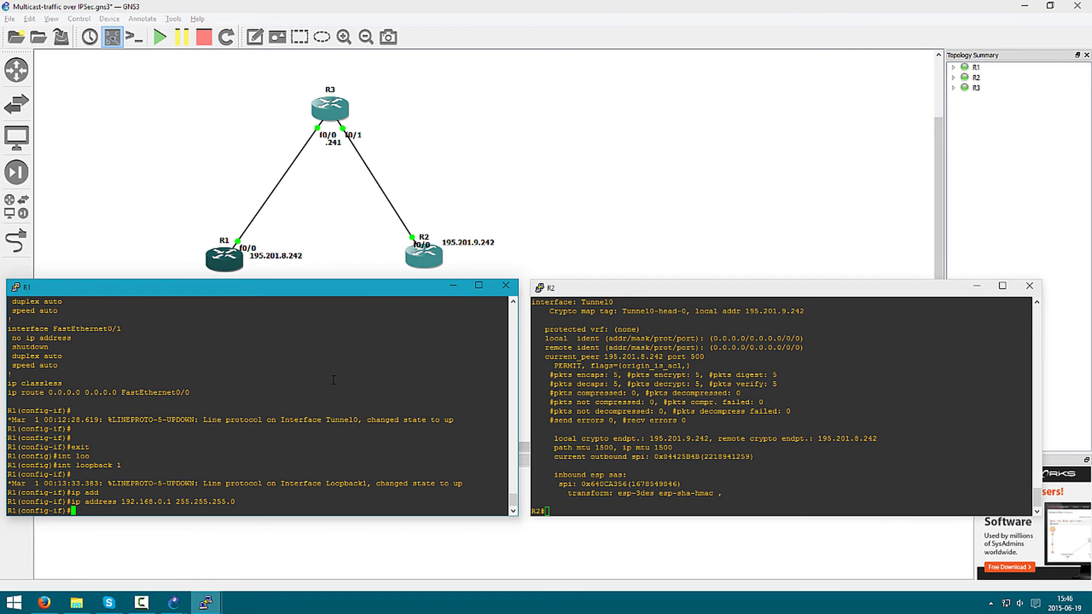
Step: Enable R1's loopback 1 interface, and test it with a ping to 192.168.0.1 from global configuration mode
{"action": "type", "text": "no shut"}
{"action": "key", "text": "Tab"}
{"action": "key", "text": "Return"}
{"action": "type", "text": "exit"}
{"action": "key", "text": "Return"}
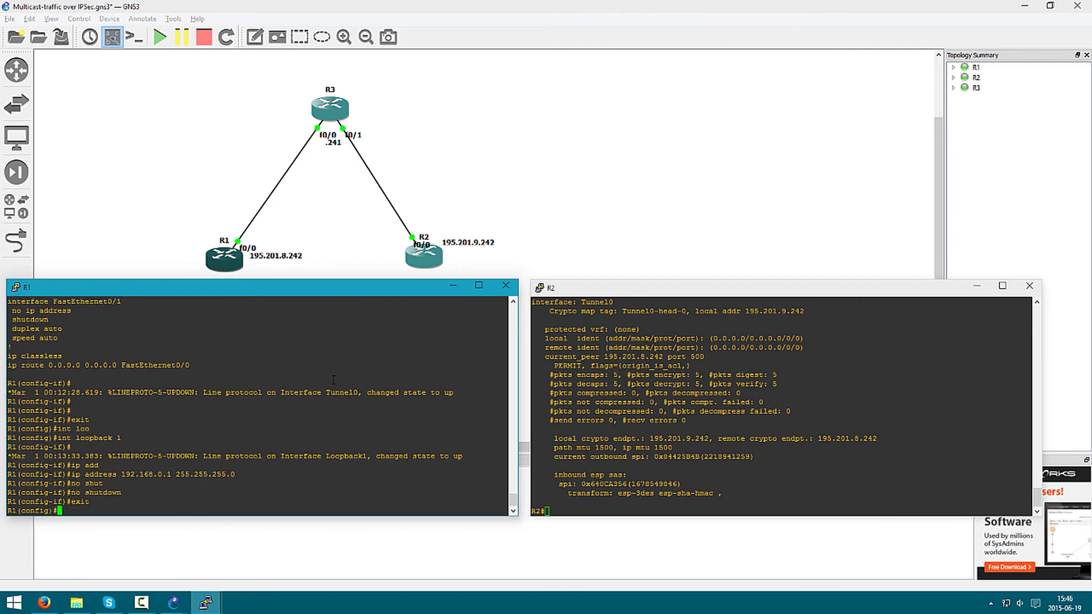
{"action": "type", "text": "do ping 192.168.0.1"}
{"action": "key", "text": "Return"}
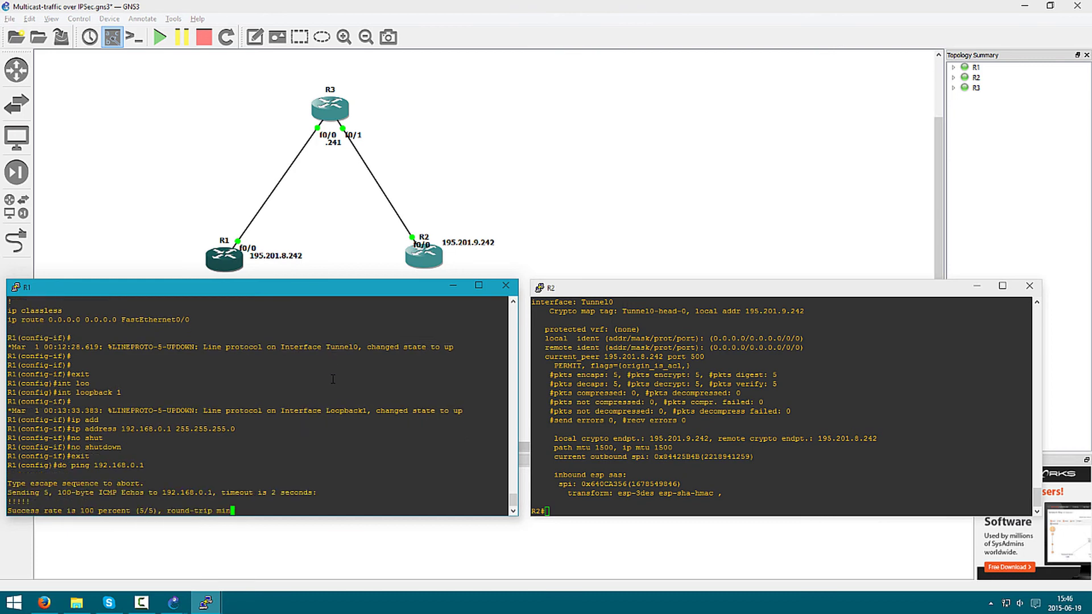
Step: Open R3's console, ping 192.168.0.1 from global configuration mode, and close the console
{"action": "left_click", "coordinate": [652, 427]}
{"action": "left_click", "coordinate": [337, 117]}
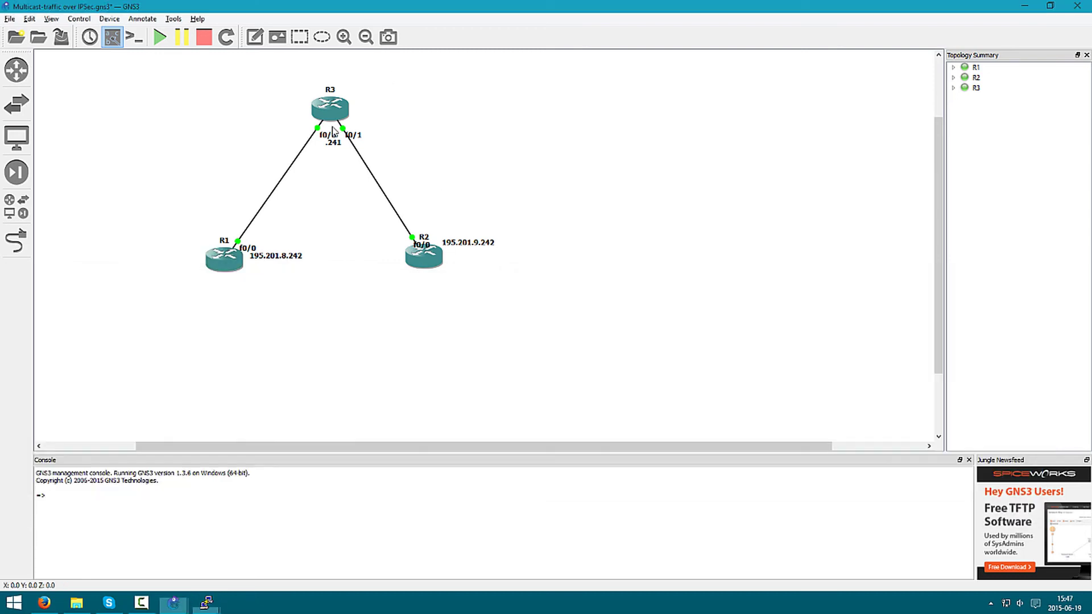
{"action": "double_click", "coordinate": [335, 115]}
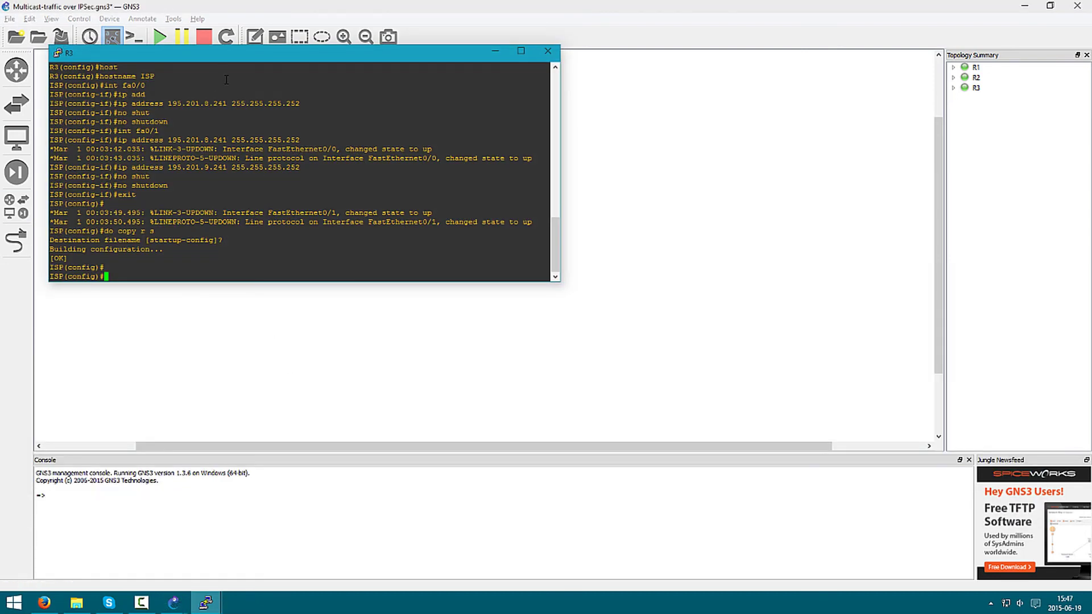
{"action": "type", "text": "do ping 192.168.0.1"}
{"action": "key", "text": "Return"}
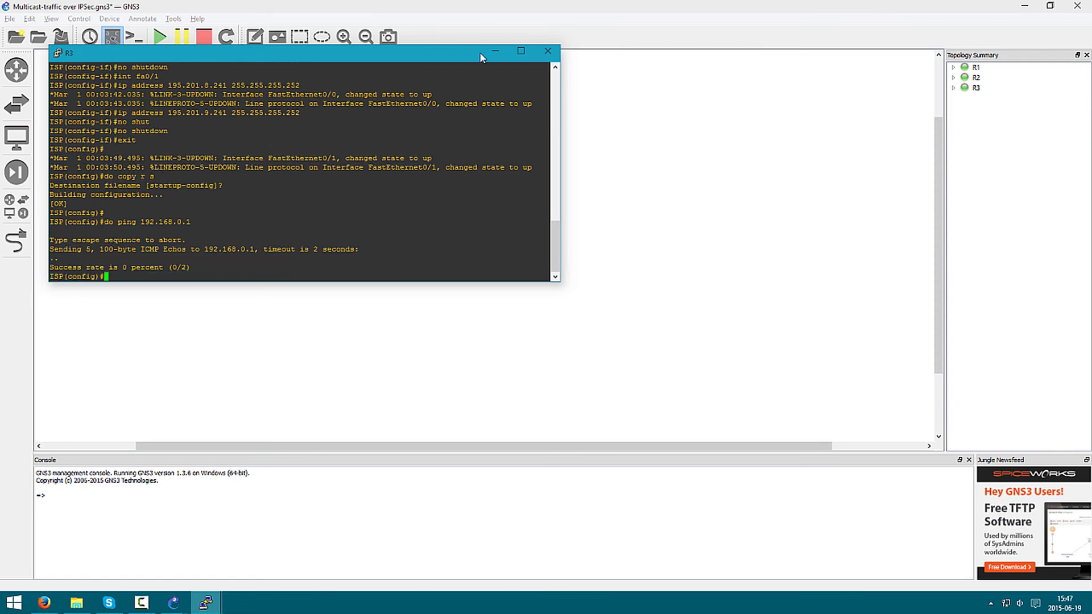
{"action": "left_click", "coordinate": [548, 50]}
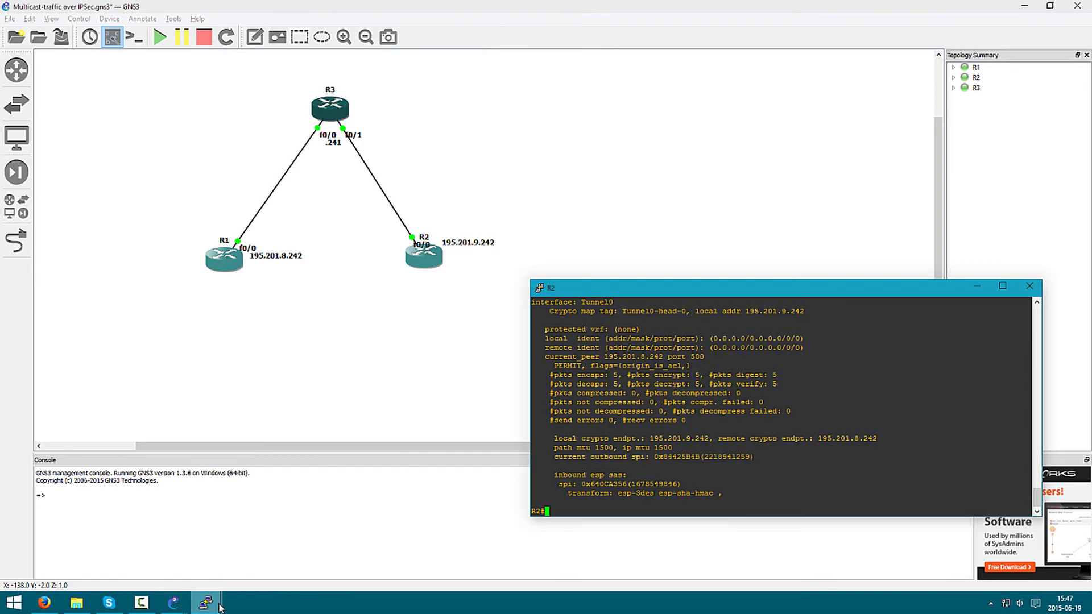
Step: Bring R1's console back into view, and display the IP routing table on R2 from privileged EXEC mode
{"action": "mouse_move", "coordinate": [219, 606]}
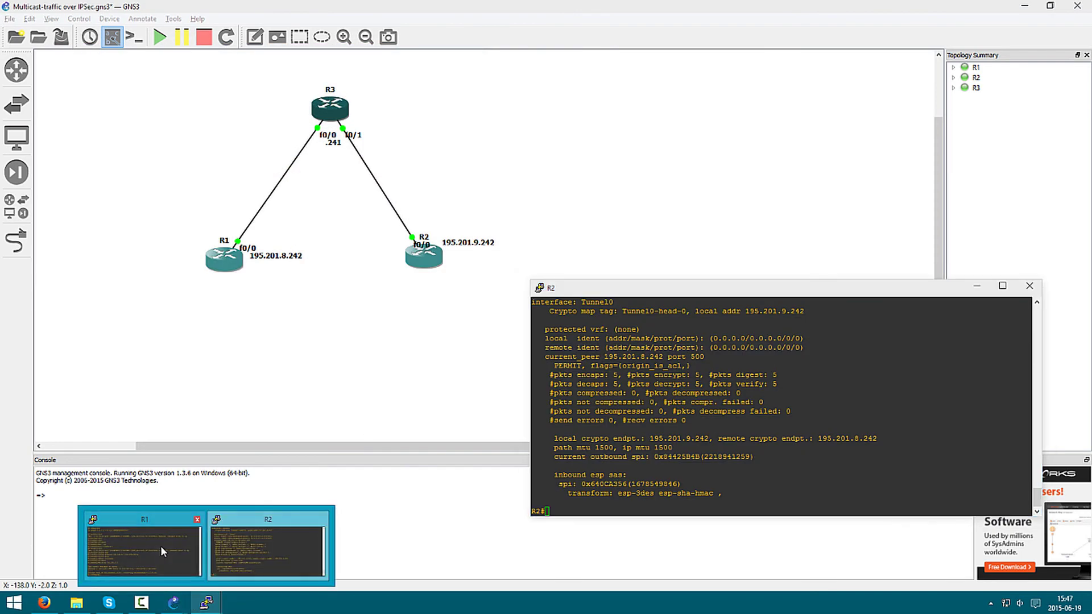
{"action": "left_click", "coordinate": [161, 544]}
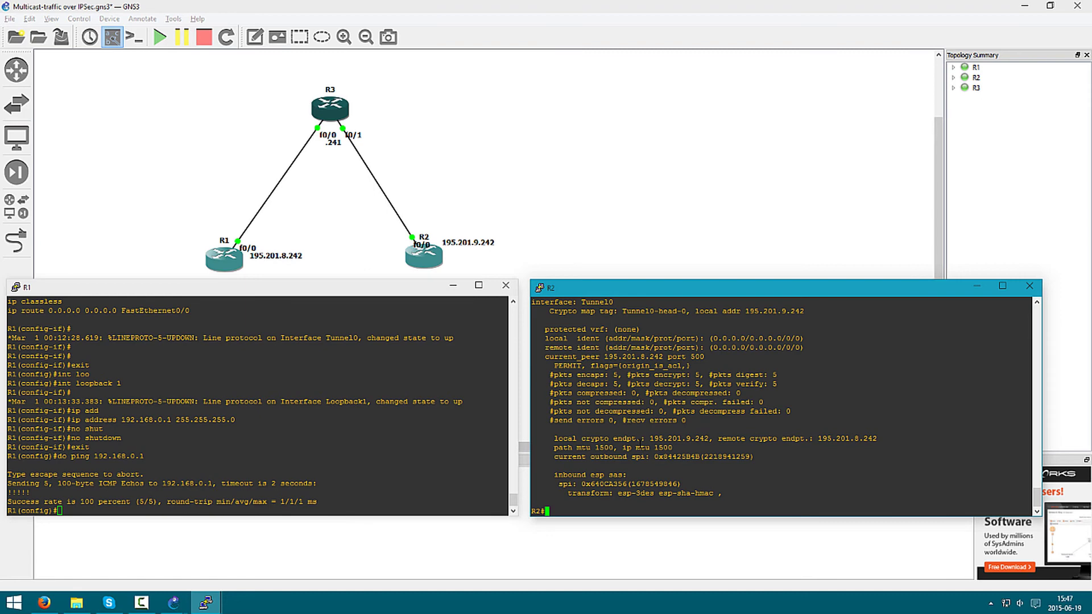
{"action": "type", "text": "do sh ip route"}
{"action": "key", "text": "Return"}
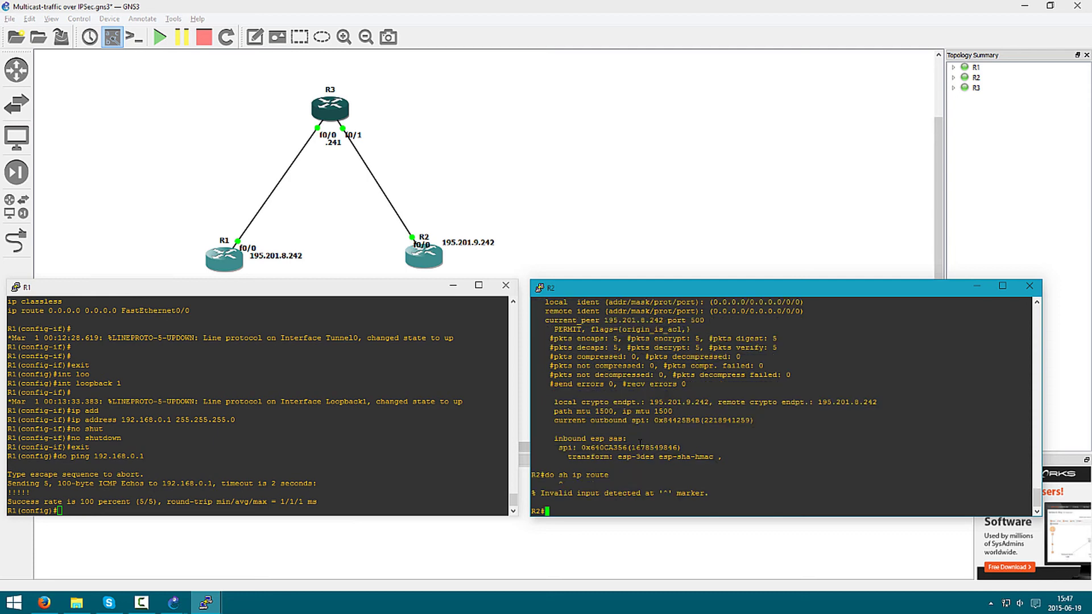
{"action": "type", "text": "sh ip rou"}
{"action": "key", "text": "Tab"}
{"action": "key", "text": "Return"}
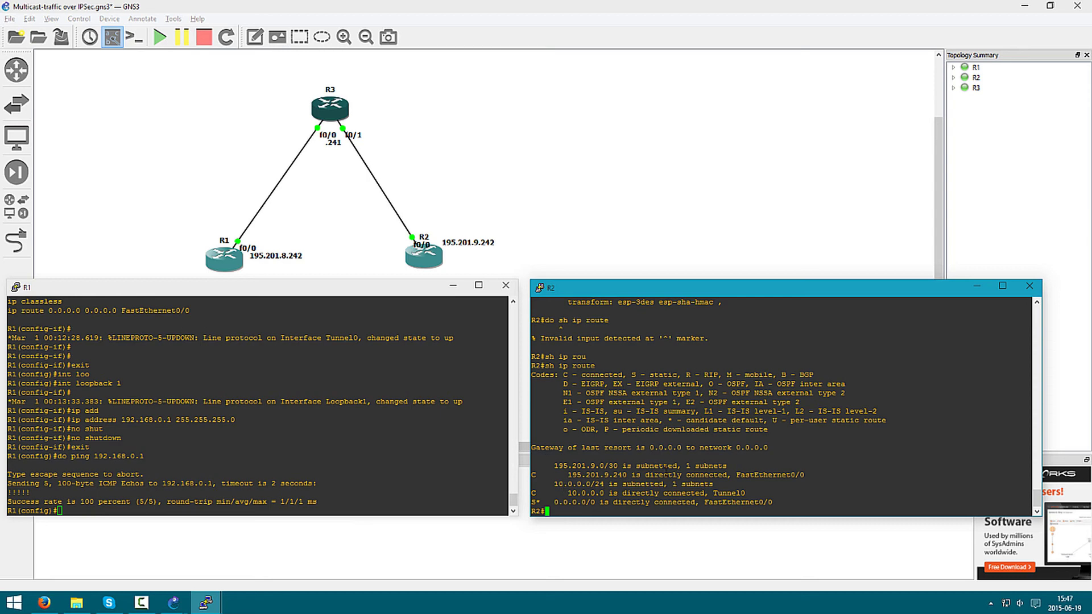
Step: Start OSPF process 1 on R1 and advertise network 10.0.0.0 with wildcard mask 0.0.0.255 in area 0
{"action": "left_click", "coordinate": [276, 404]}
{"action": "left_click", "coordinate": [669, 442]}
{"action": "left_click", "coordinate": [290, 452]}
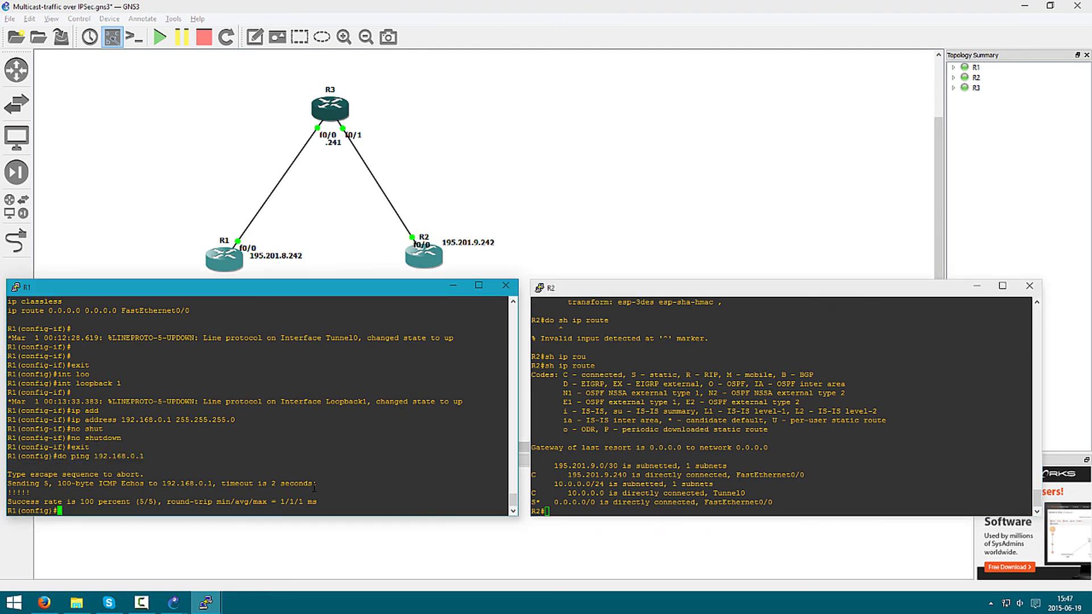
{"action": "type", "text": "router ospf 1"}
{"action": "key", "text": "Return"}
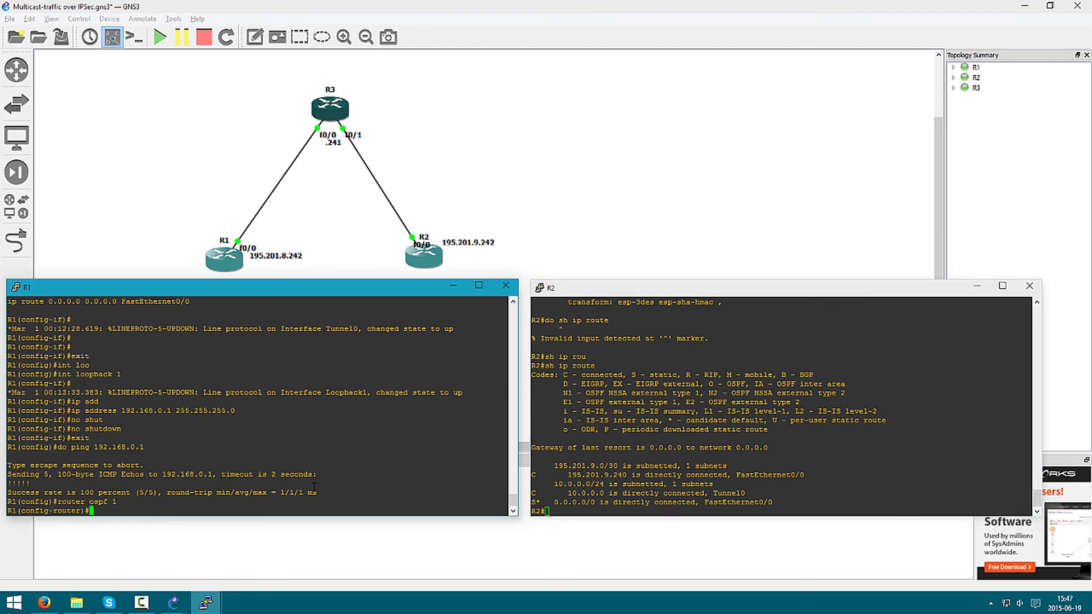
{"action": "type", "text": "net"}
{"action": "key", "text": "Tab"}
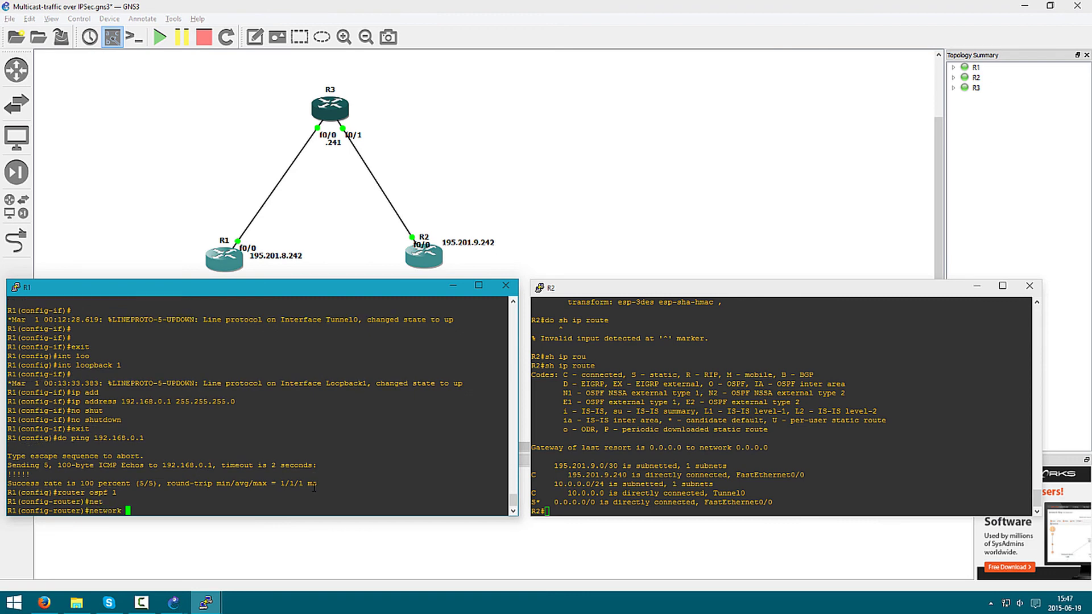
{"action": "type", "text": "10.0.0.0 0.0.0.255 area 0"}
{"action": "key", "text": "Return"}
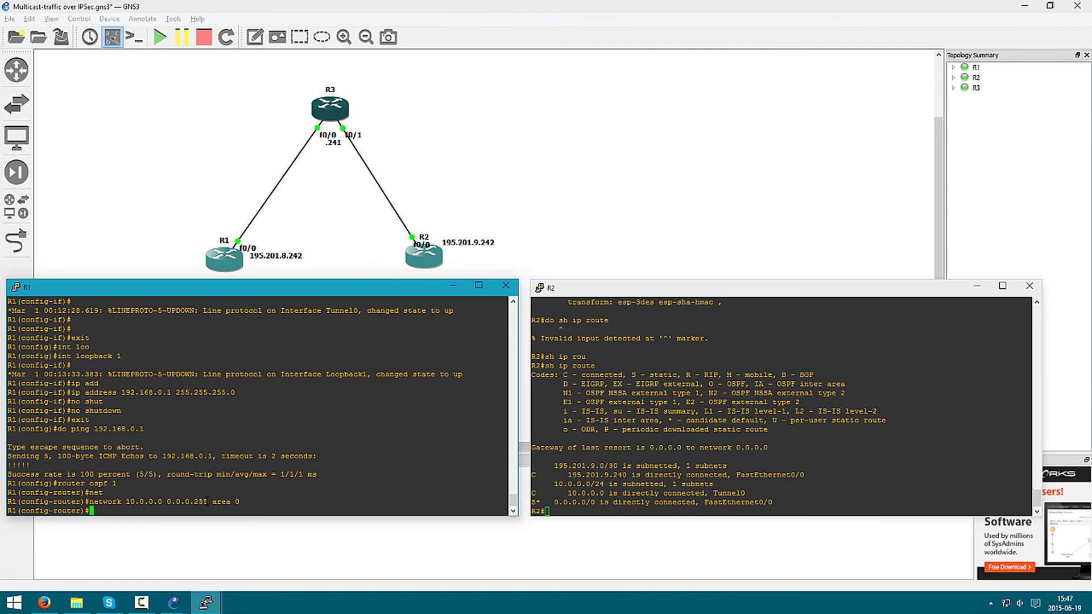
Step: Highlight the wildcard mask in R1's network command, and calculate 255 - 0 in the Windows Calculator for its last octet
{"action": "left_click_drag", "start_coordinate": [207, 501], "coordinate": [168, 503]}
{"action": "left_click", "coordinate": [258, 490]}
{"action": "key", "text": "super"}
{"action": "type", "text": "cal"}
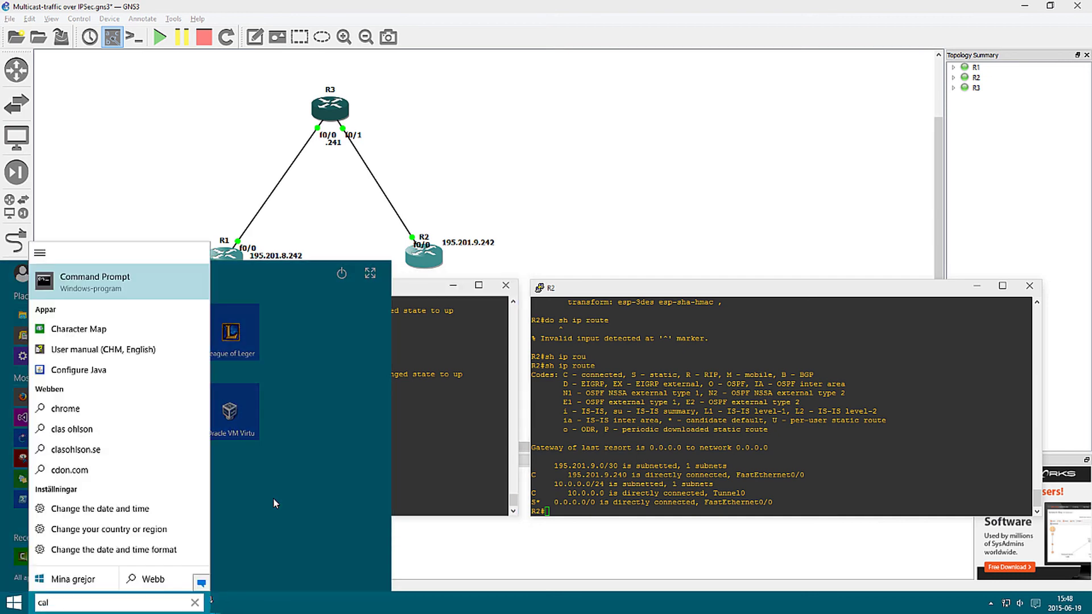
{"action": "type", "text": "c"}
{"action": "key", "text": "Return"}
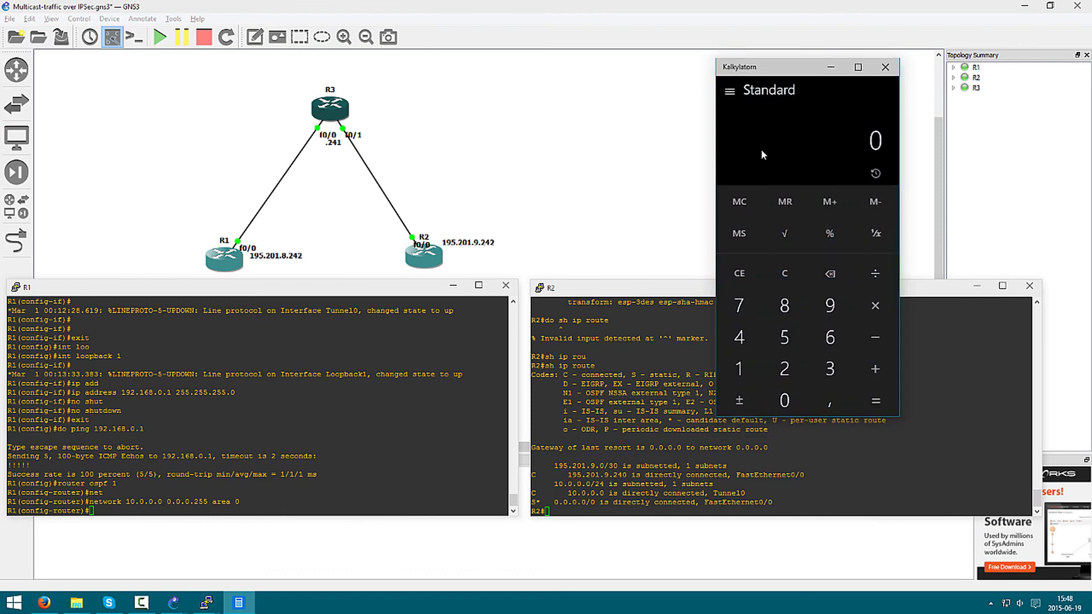
{"action": "type", "text": "255-0"}
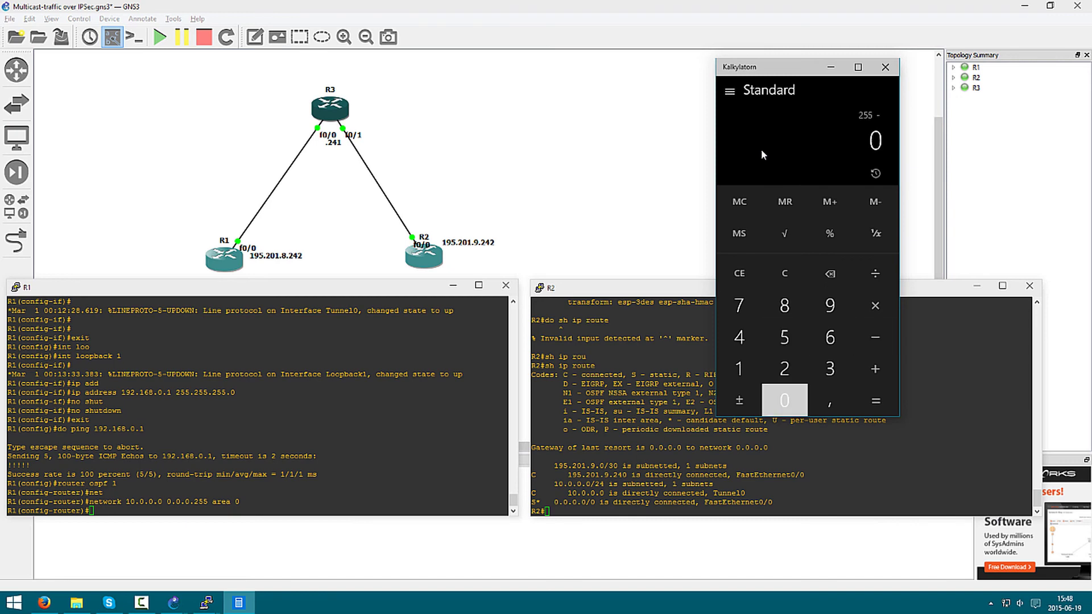
{"action": "key", "text": "Return"}
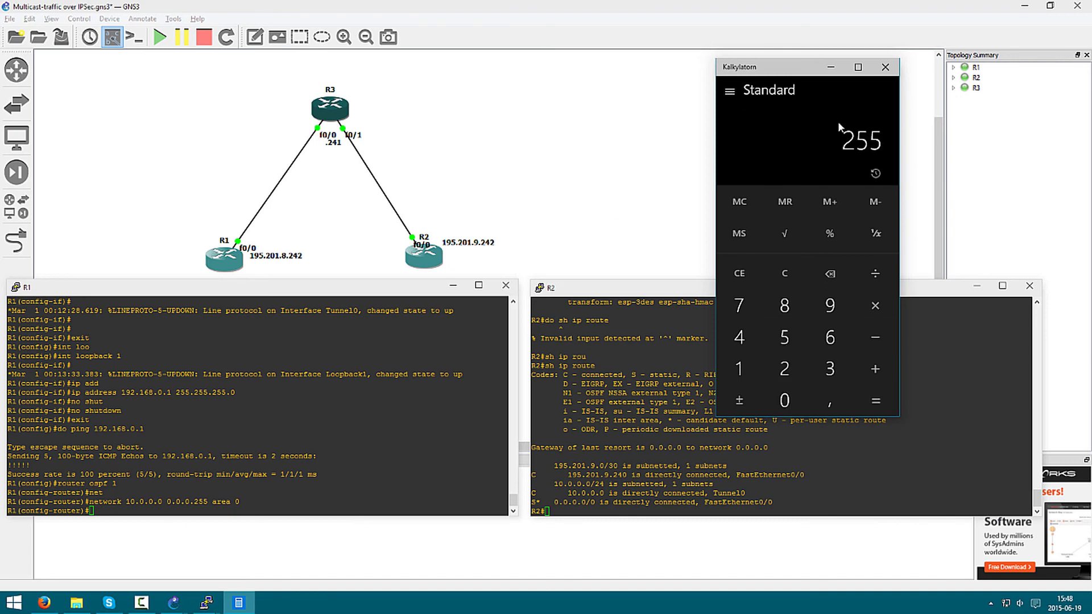
Step: Enter 255 - 23 as another wildcard example, clear and close the Calculator, and highlight the 0.0.0.255 mask in R1's console
{"action": "type", "text": "255 - 0"}
{"action": "key", "text": "Delete"}
{"action": "type", "text": "23"}
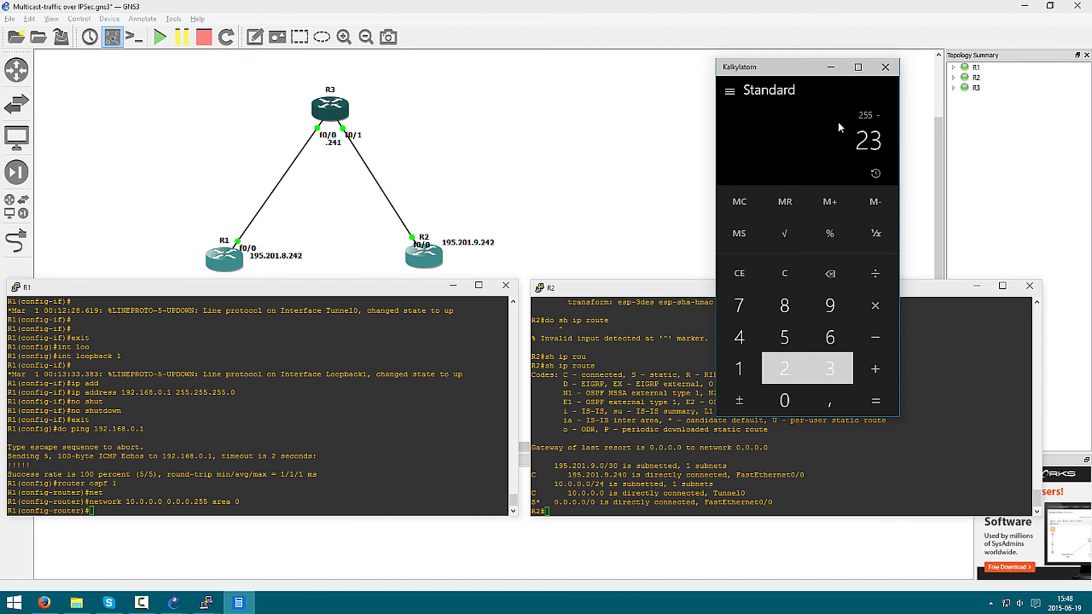
{"action": "key", "text": "BackSpace"}
{"action": "key", "text": "Escape"}
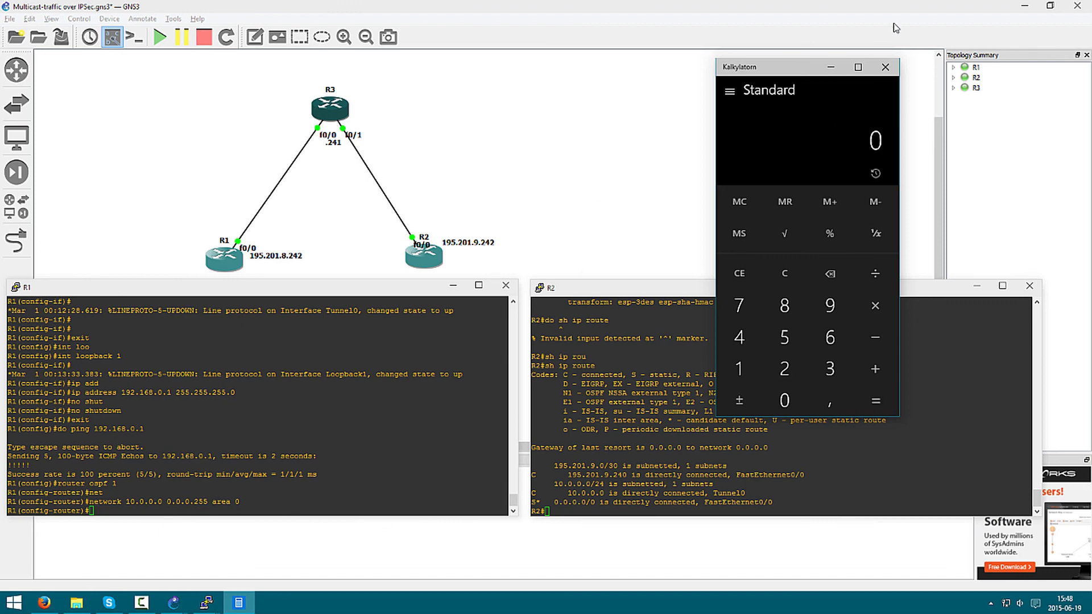
{"action": "left_click", "coordinate": [885, 67]}
{"action": "left_click", "coordinate": [178, 503]}
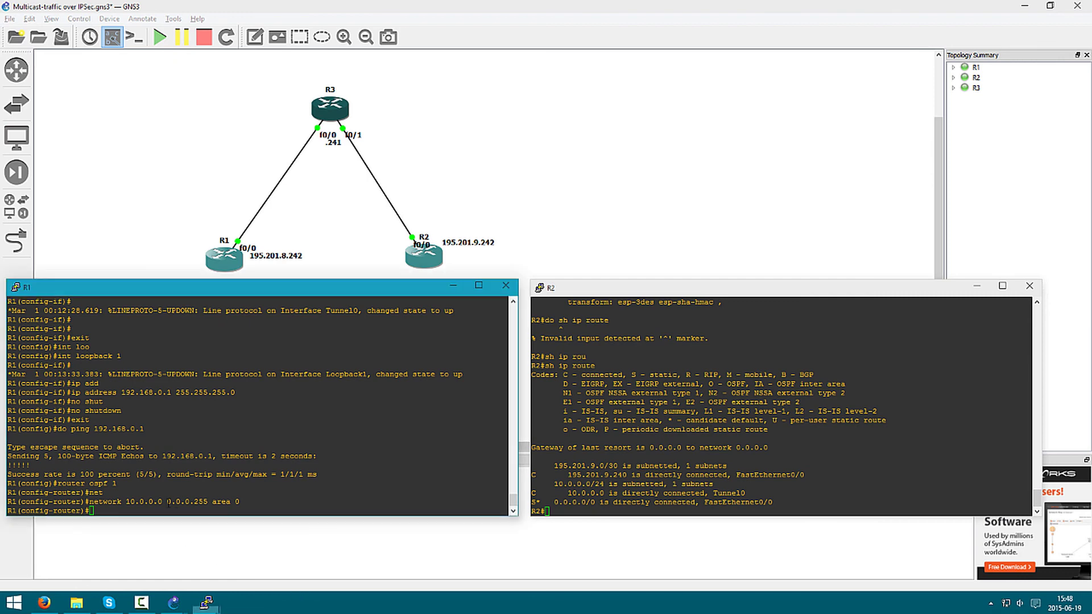
{"action": "double_click", "coordinate": [178, 503]}
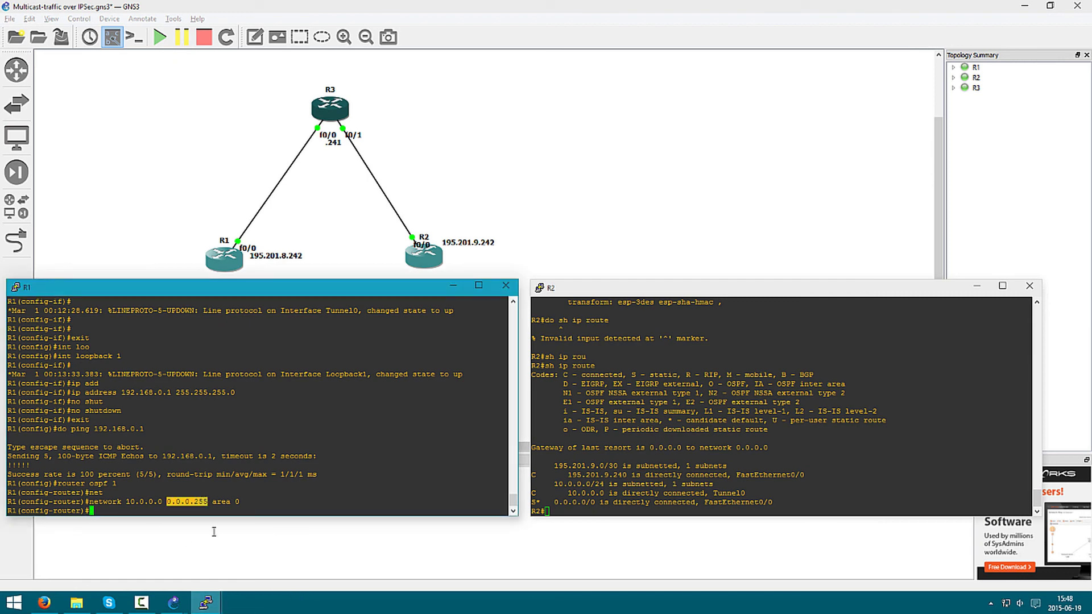
Step: Advertise network 192.168.0.0 with wildcard mask 0.0.0.255 in area 0 under R1's OSPF process
{"action": "left_click", "coordinate": [319, 509]}
{"action": "type", "text": "net"}
{"action": "key", "text": "Tab"}
{"action": "type", "text": "192.1"}
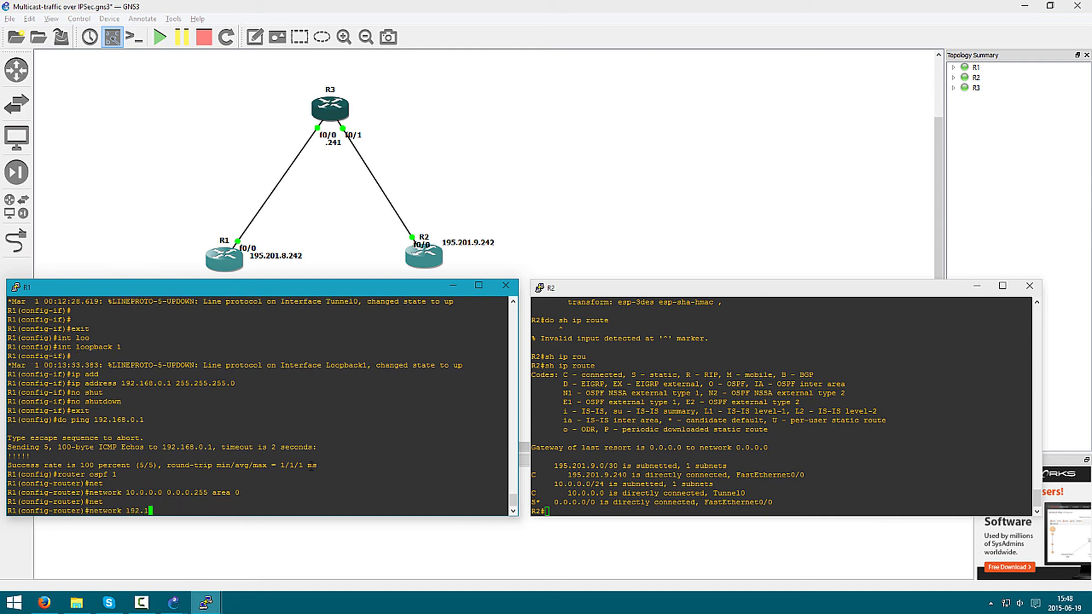
{"action": "type", "text": "68.0.0 0.0.0.255"}
{"action": "key", "text": "Return"}
{"action": "key", "text": "Up"}
{"action": "type", "text": "area 0"}
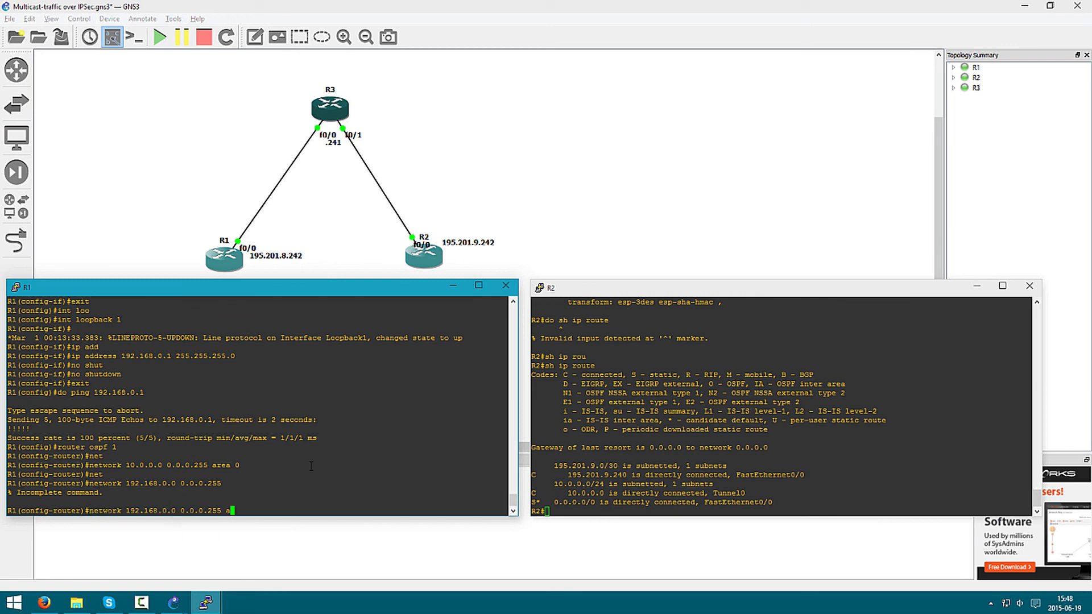
{"action": "key", "text": "Return"}
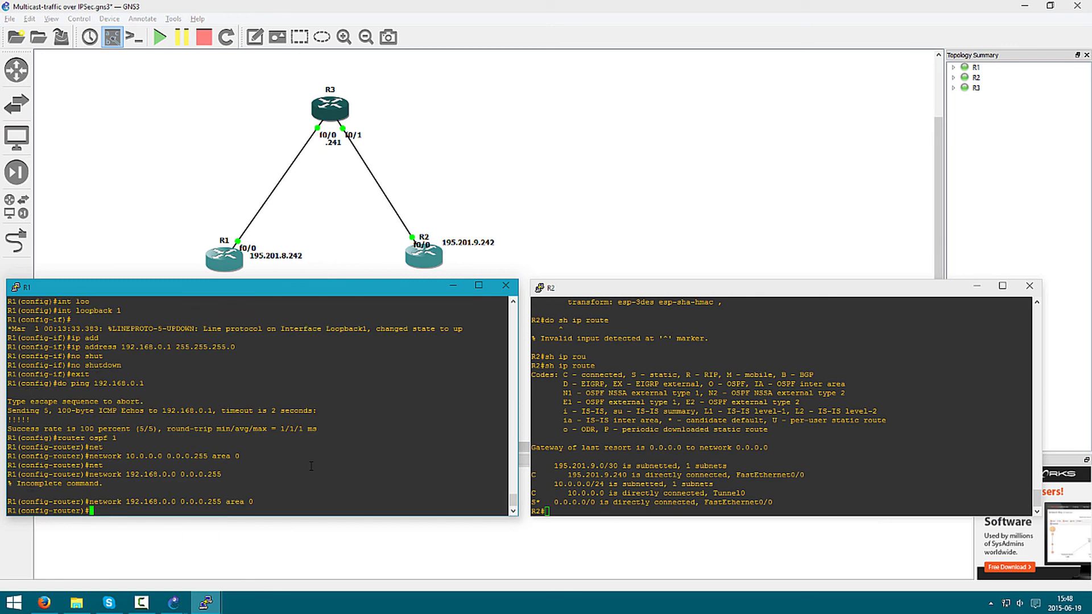
Step: Start OSPF process 1 on R2 and advertise network 10.0.0.0 with wildcard mask 0.0.0.255 in area 0
{"action": "left_click", "coordinate": [547, 511]}
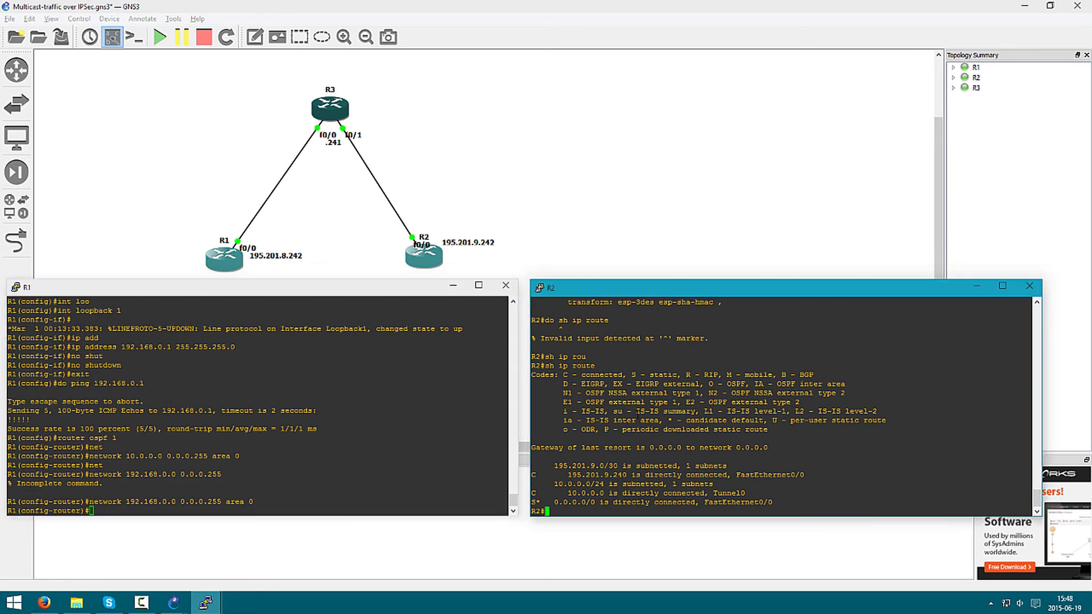
{"action": "type", "text": "conf t"}
{"action": "key", "text": "Return"}
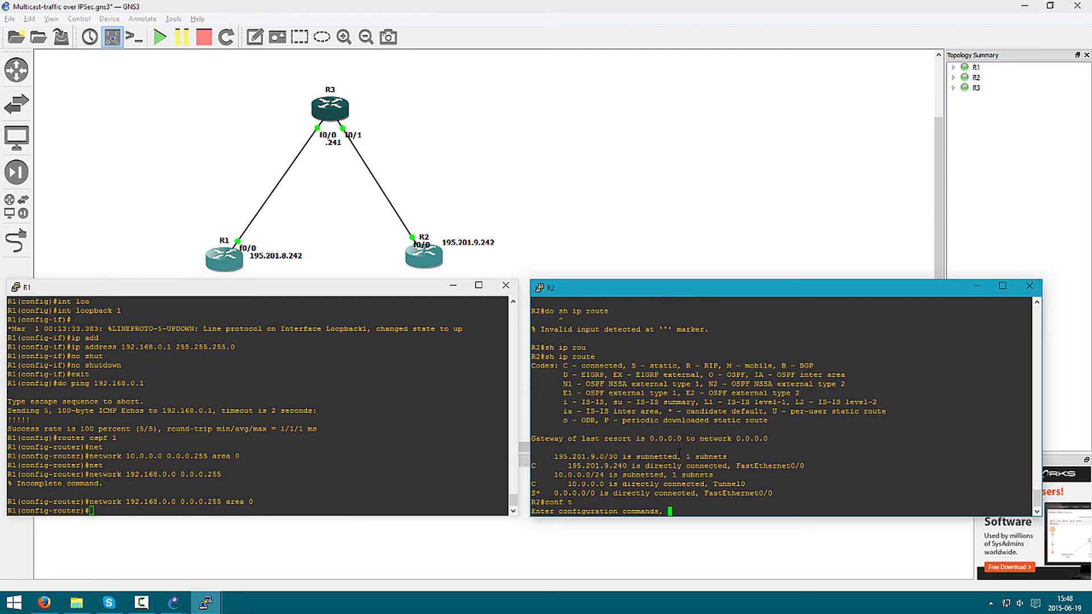
{"action": "type", "text": "router ospf 1"}
{"action": "key", "text": "Return"}
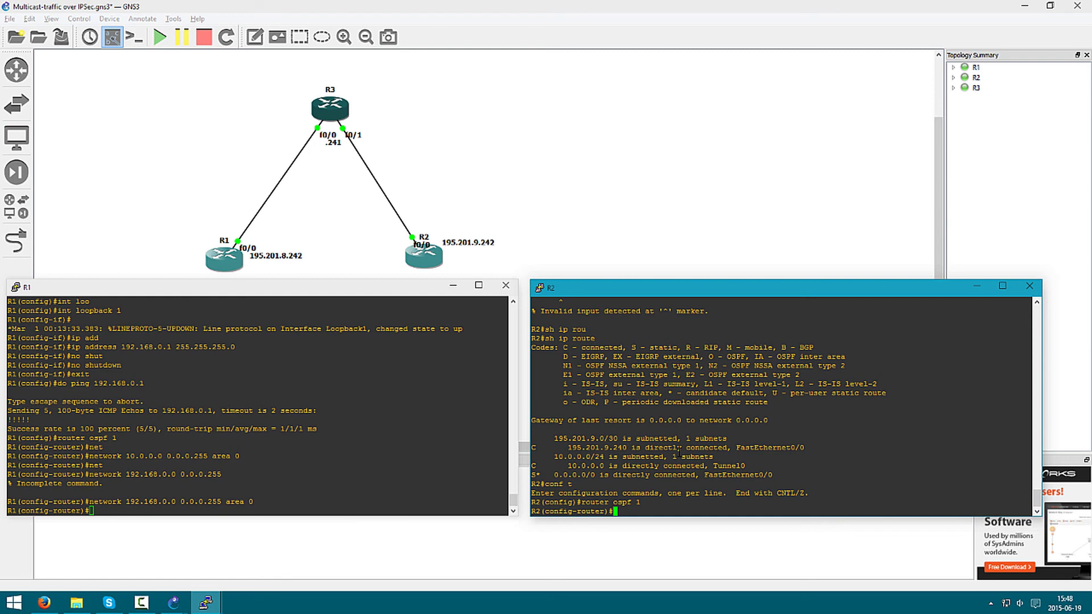
{"action": "type", "text": "net"}
{"action": "key", "text": "Tab"}
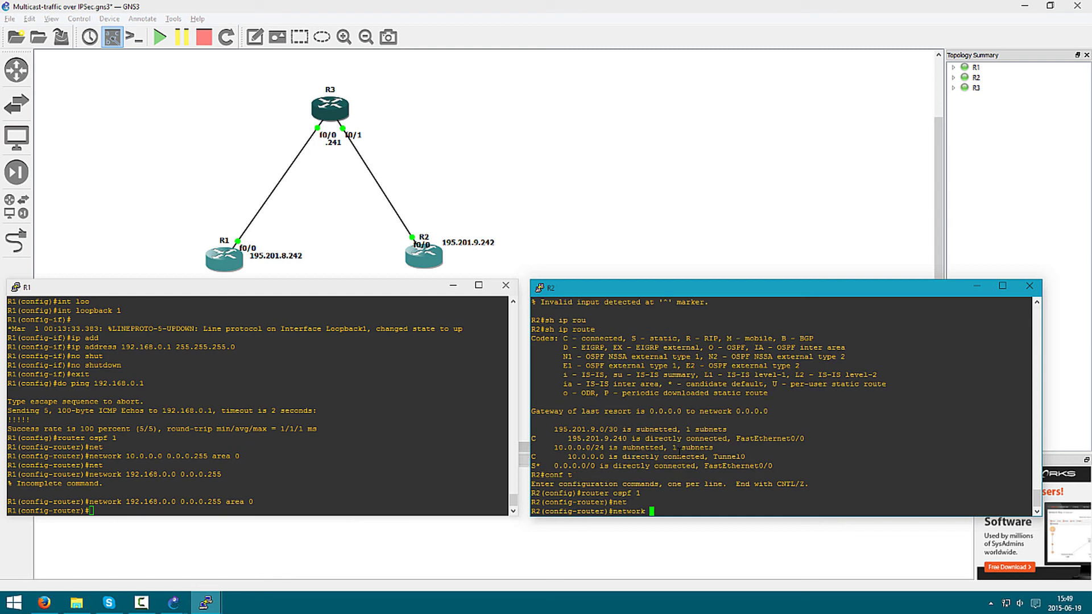
{"action": "type", "text": "10.0.0.0 0.0.0.255 area 0"}
{"action": "key", "text": "Return"}
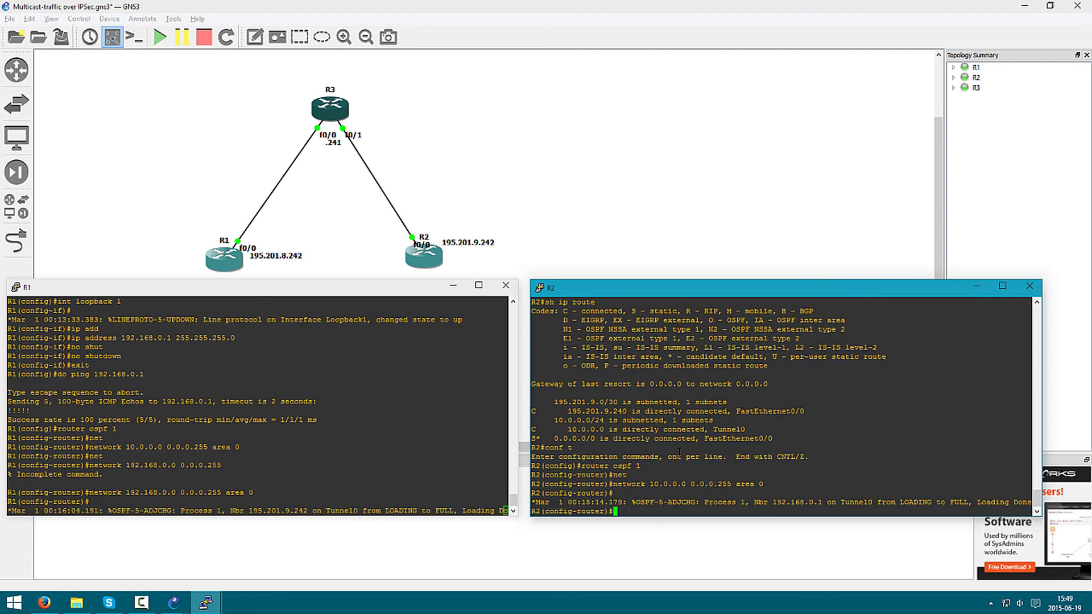
Step: Display R2's IP routing table from router configuration mode, repeating the command to check for routes learned through OSPF
{"action": "type", "text": "d"}
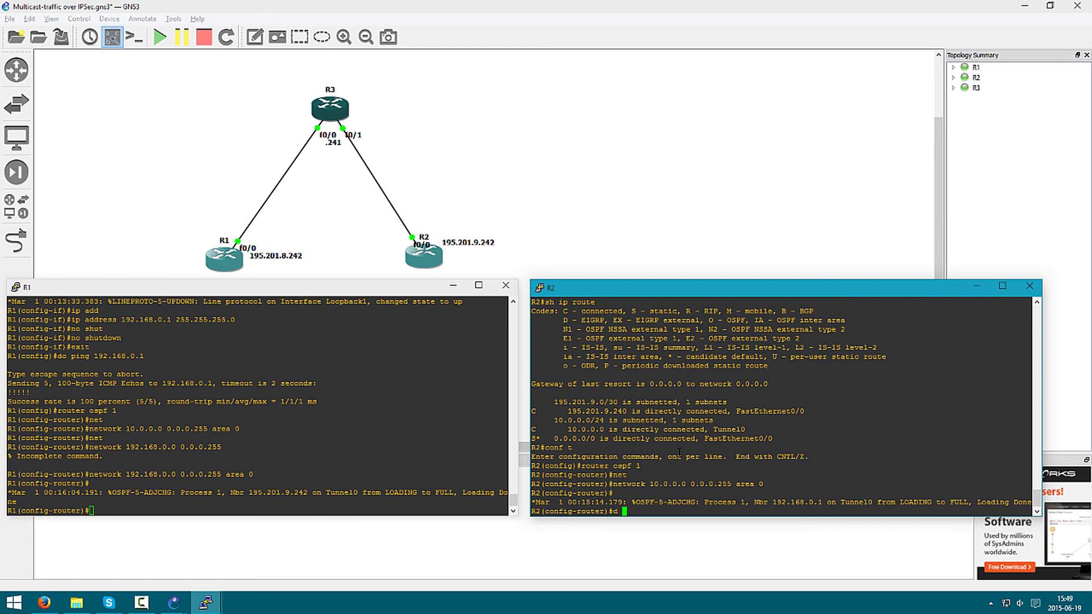
{"action": "type", "text": "o sh ip route"}
{"action": "key", "text": "Return"}
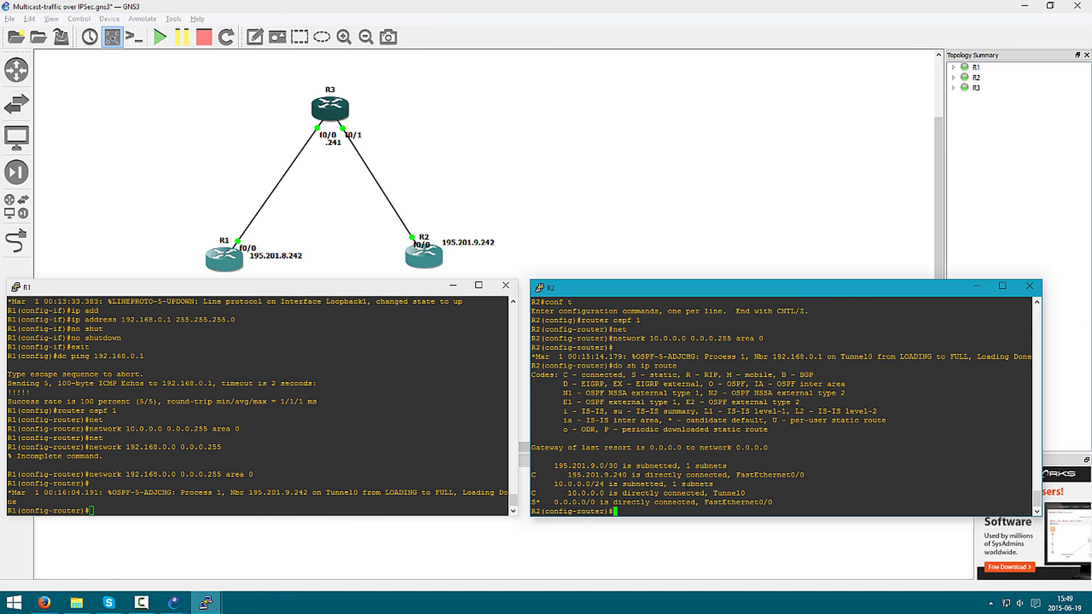
{"action": "key", "text": "Up"}
{"action": "key", "text": "Return"}
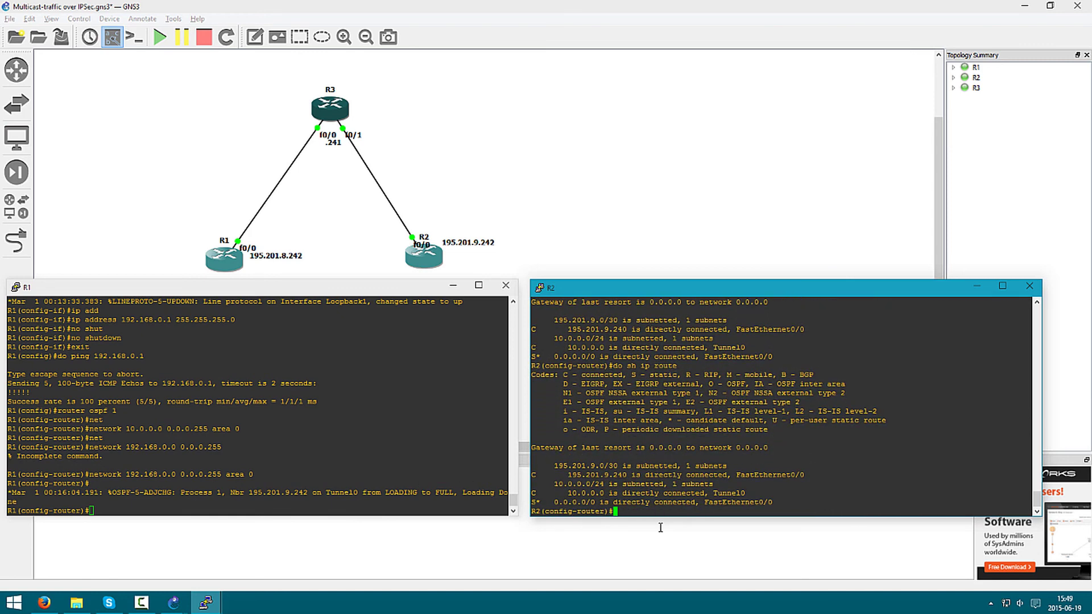
{"action": "left_click", "coordinate": [428, 500]}
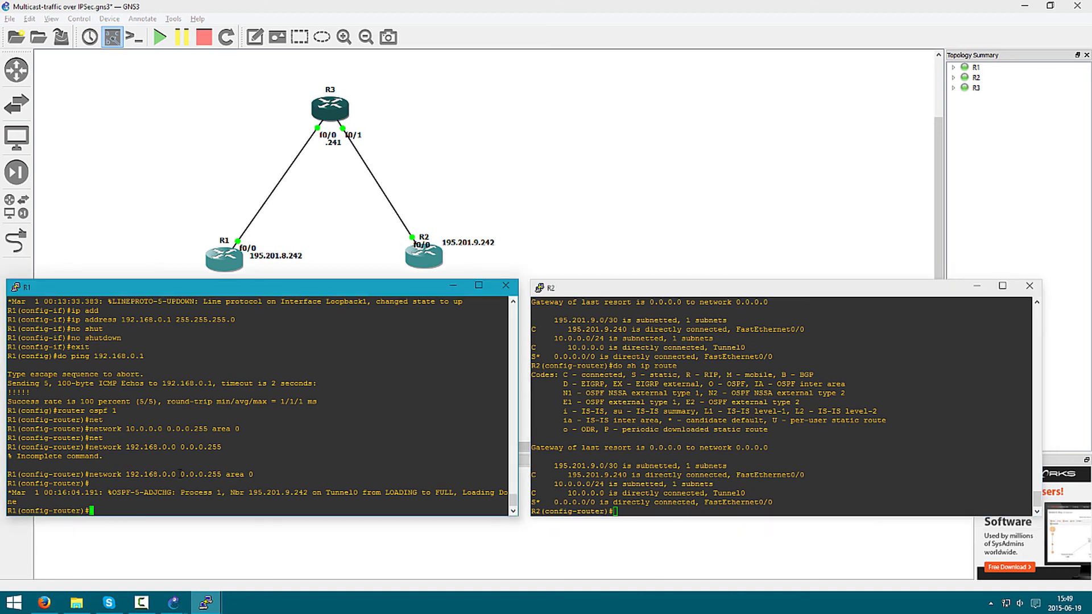
{"action": "key", "text": "alt+Tab"}
{"action": "key", "text": "Up"}
{"action": "key", "text": "Return"}
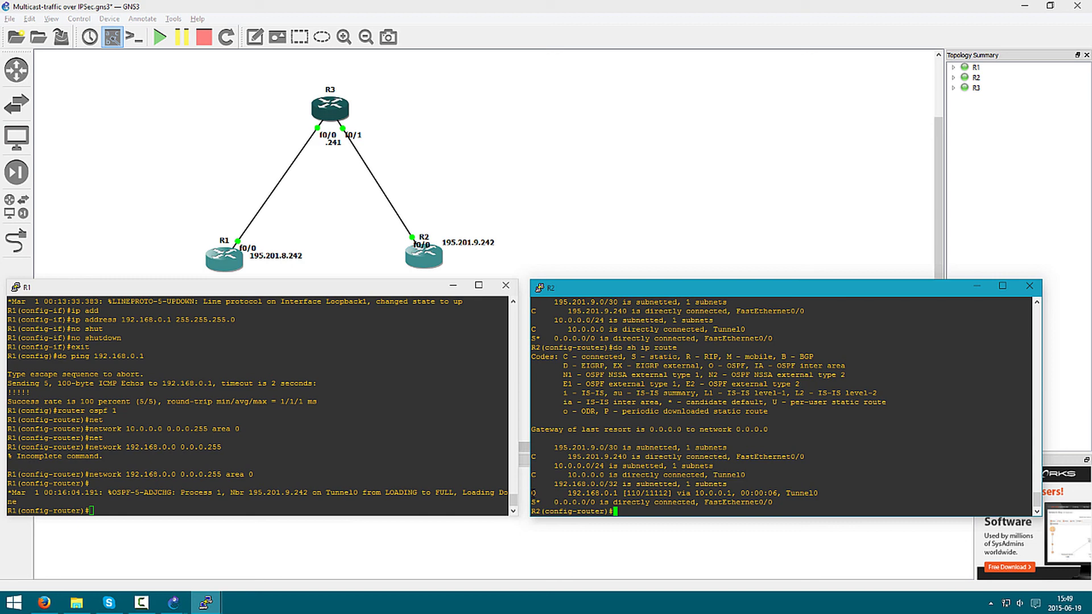
Step: Highlight the OSPF entry in R2's routing table and examine its destination, next hop and outgoing interface
{"action": "left_click_drag", "start_coordinate": [537, 492], "coordinate": [728, 493]}
{"action": "left_click", "coordinate": [832, 490]}
{"action": "left_click", "coordinate": [794, 493]}
{"action": "double_click", "coordinate": [794, 492]}
{"action": "left_click", "coordinate": [794, 493]}
Step: Ping R1's loopback address 192.168.0.1 from R2, and move R2's console window right beside R1's
{"action": "type", "text": "do ping 192.168.0.1"}
{"action": "key", "text": "Return"}
{"action": "left_click", "coordinate": [460, 421]}
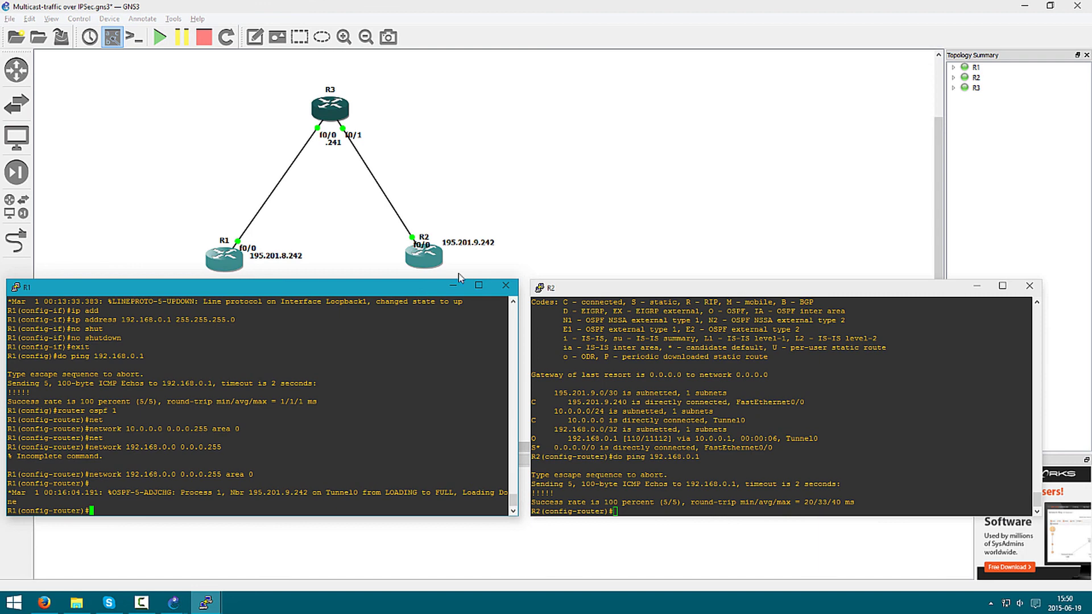
{"action": "left_click_drag", "start_coordinate": [625, 292], "coordinate": [615, 293]}
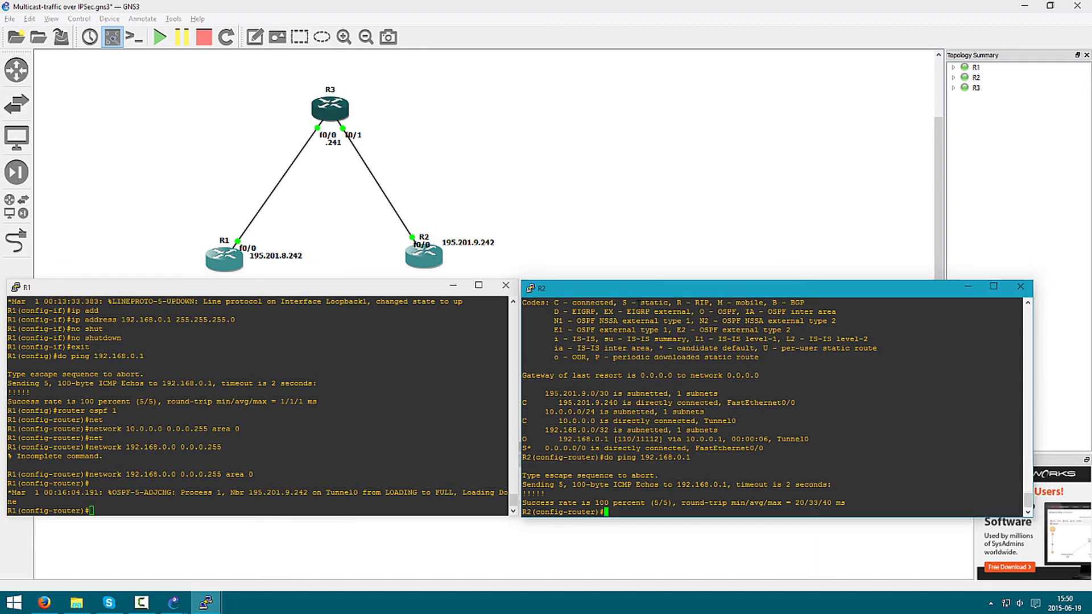